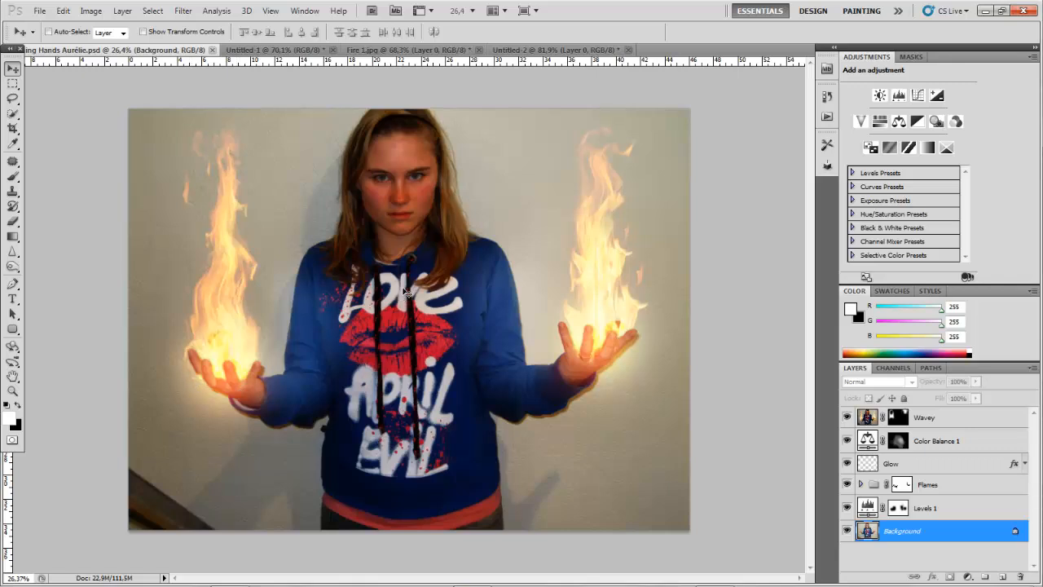
Examine the finished flaming-hands composite, the Fire 1.jpg photo and the Untitled-2 document with the outstretched hand
{"action": "left_click", "coordinate": [384, 51]}
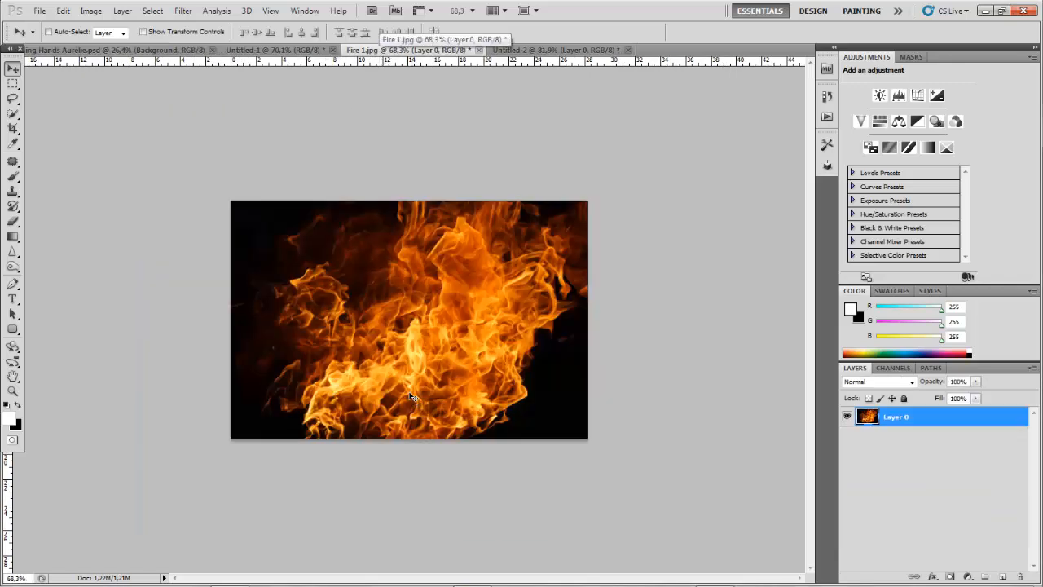
{"action": "scroll", "coordinate": [381, 293], "scroll_direction": "up", "scroll_amount": 2}
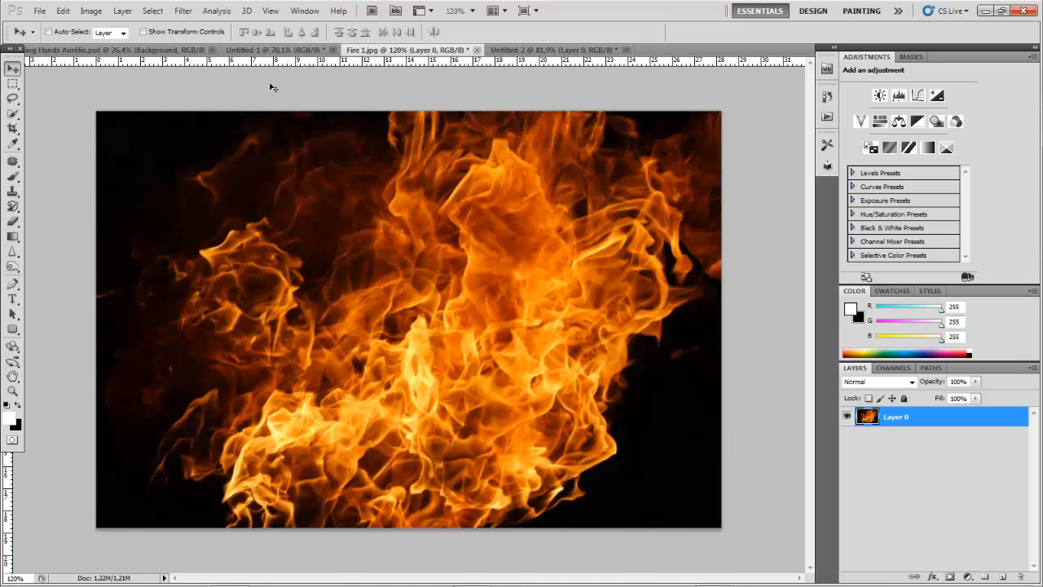
{"action": "left_click", "coordinate": [143, 53]}
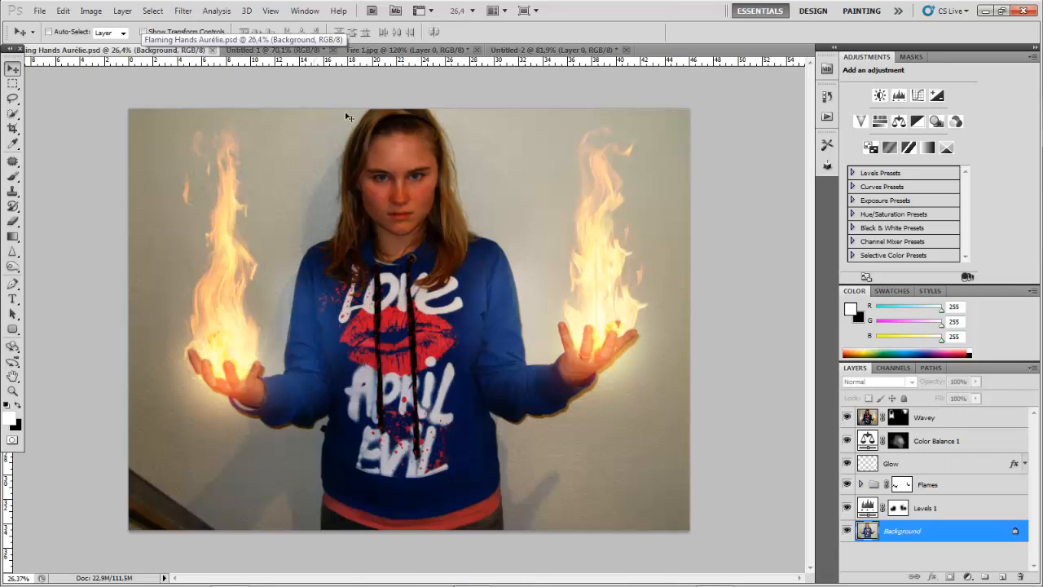
{"action": "left_click", "coordinate": [383, 51]}
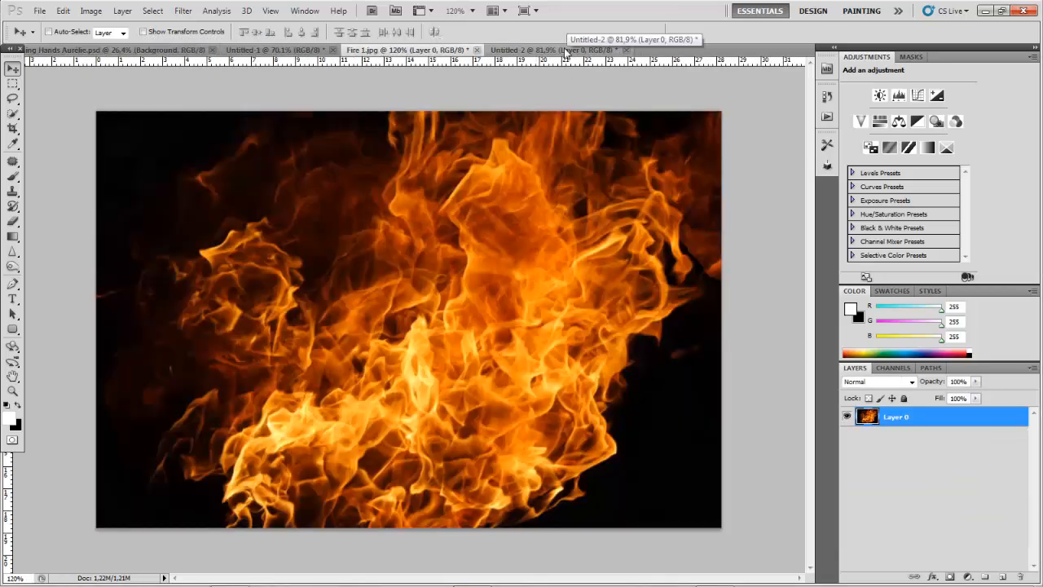
{"action": "left_click", "coordinate": [565, 51]}
{"action": "scroll", "coordinate": [91, 206], "scroll_direction": "up", "scroll_amount": 4}
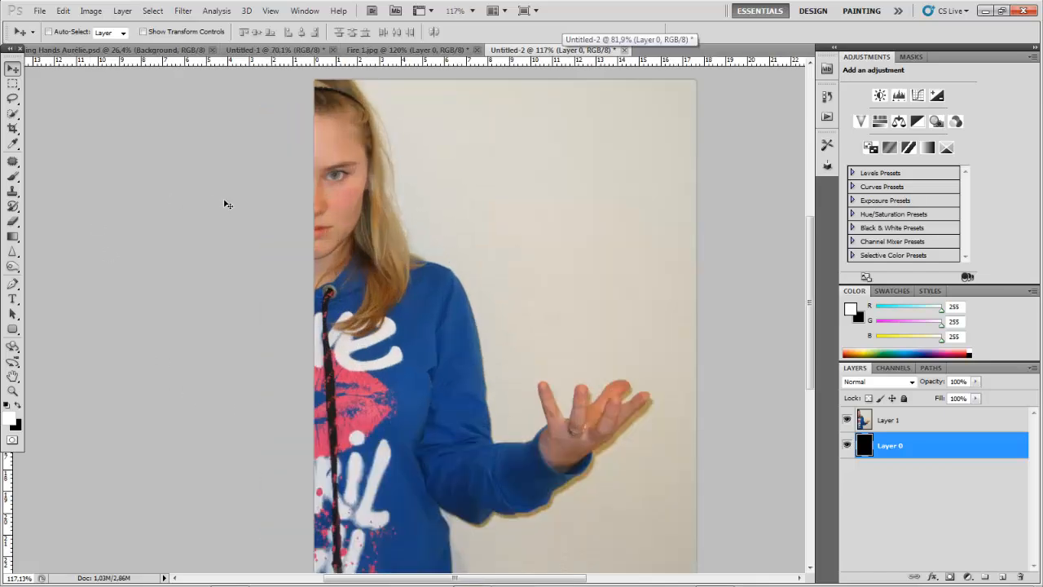
{"action": "scroll", "coordinate": [232, 220], "scroll_direction": "down", "scroll_amount": 4}
{"action": "scroll", "coordinate": [238, 306], "scroll_direction": "up", "scroll_amount": 2}
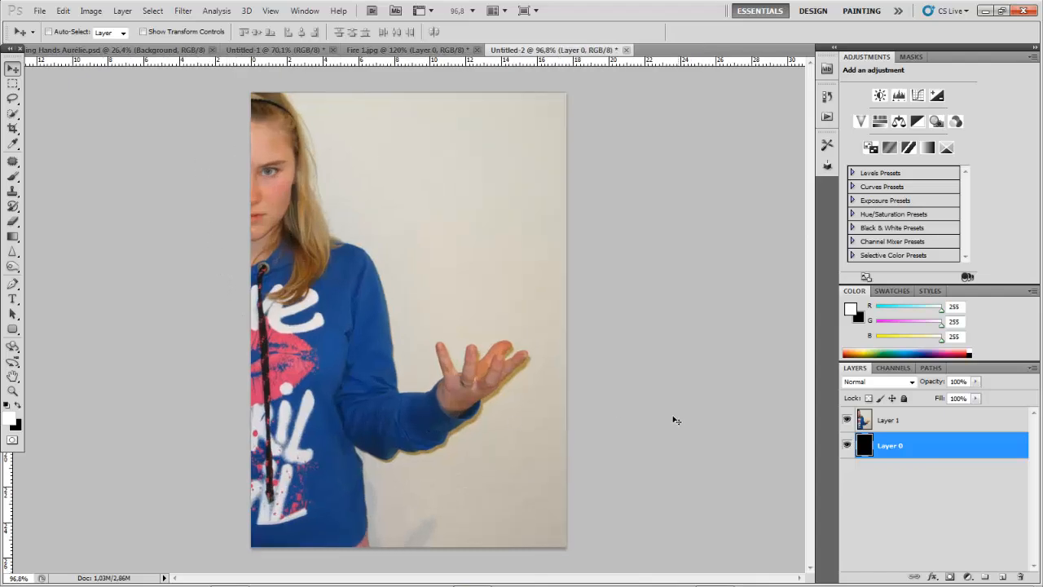
Make Layer 1 with the hand photo active in Untitled-2, and return to the Fire 1.jpg document
{"action": "left_click", "coordinate": [884, 425]}
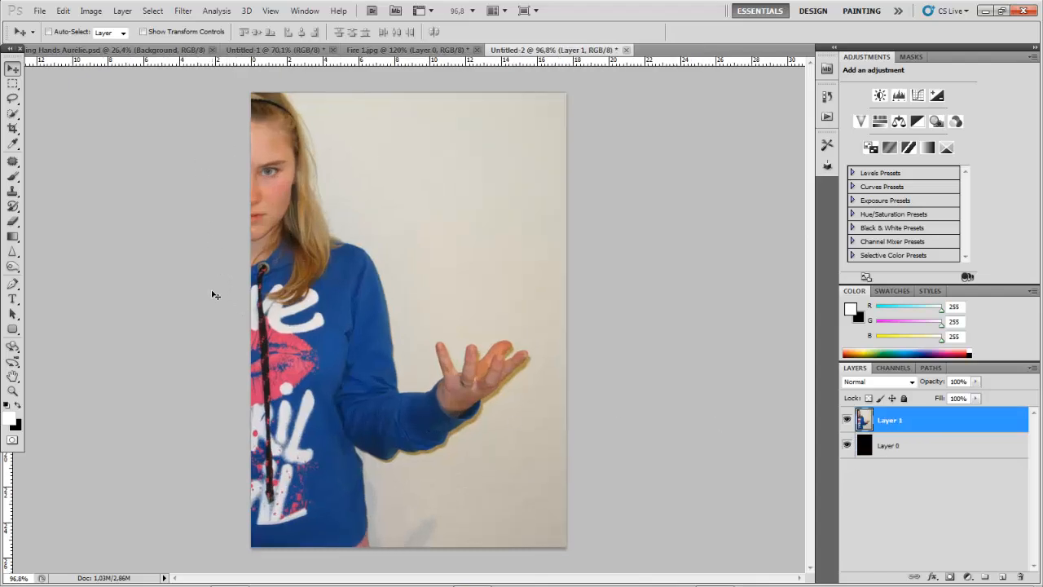
{"action": "scroll", "coordinate": [215, 296], "scroll_direction": "down", "scroll_amount": 3}
{"action": "scroll", "coordinate": [215, 295], "scroll_direction": "up", "scroll_amount": 3}
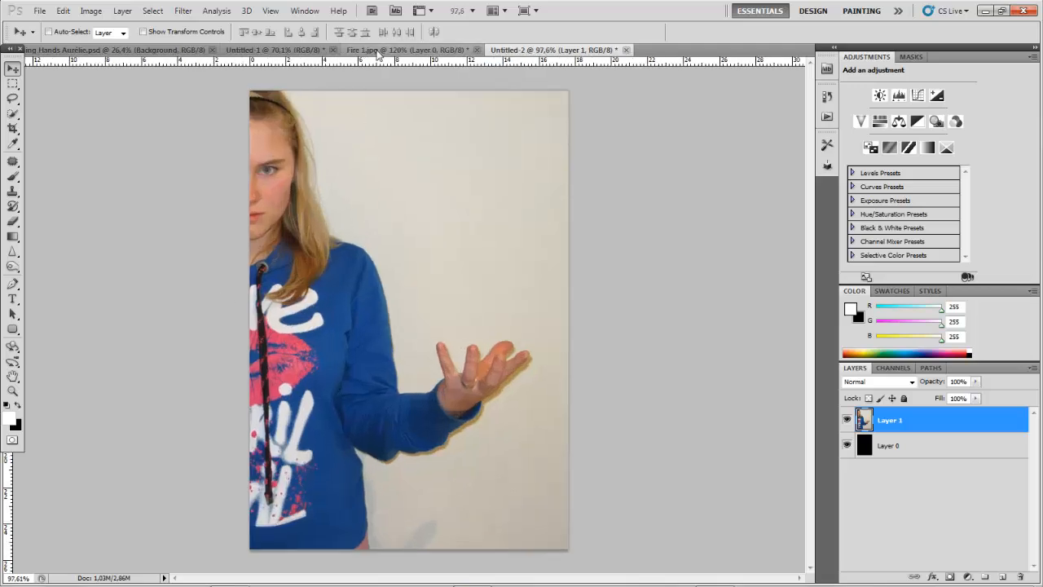
{"action": "left_click", "coordinate": [403, 50]}
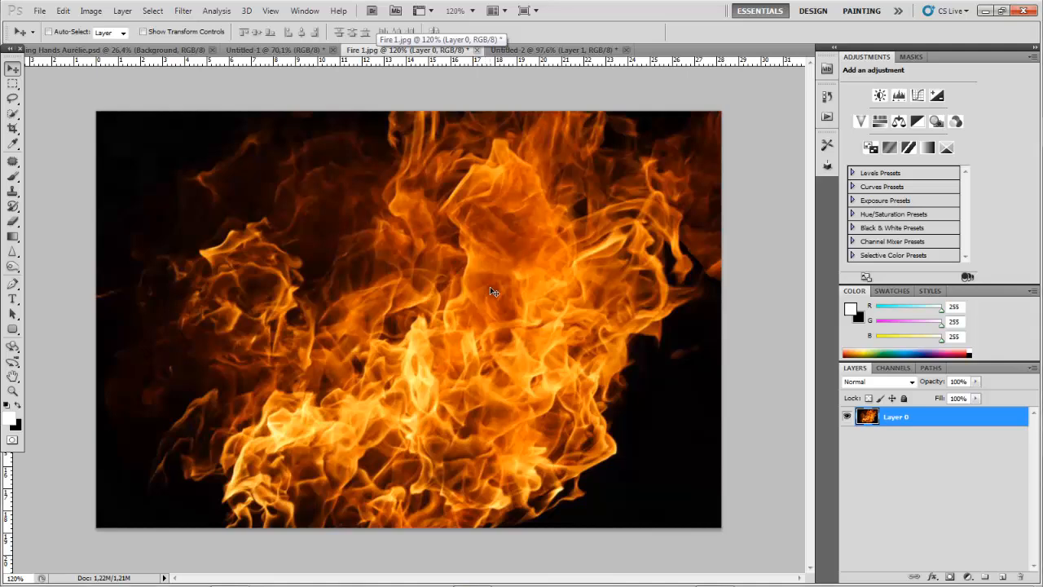
{"action": "scroll", "coordinate": [487, 292], "scroll_direction": "up", "scroll_amount": 1}
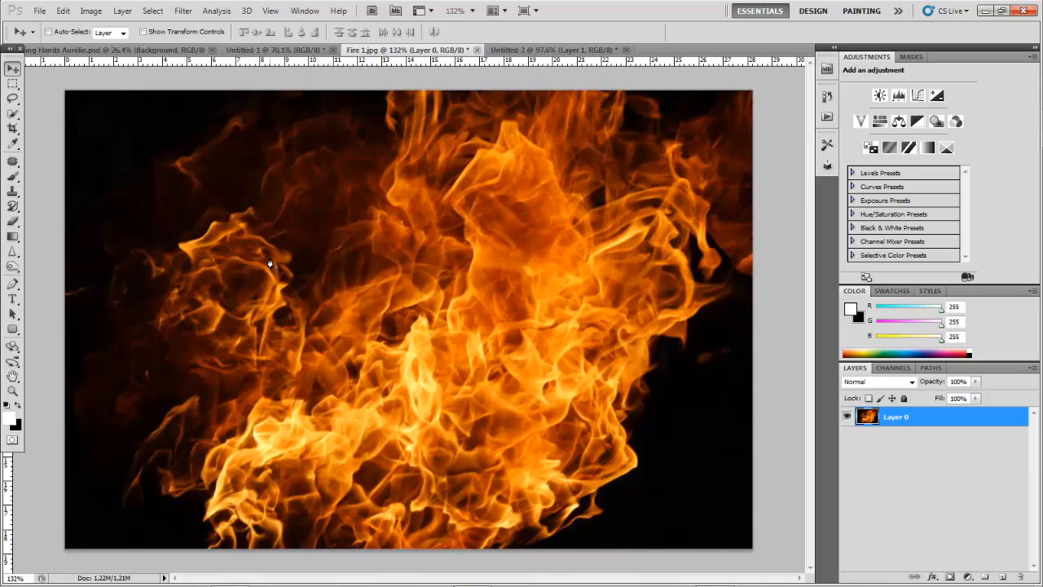
Try to trace the upper edge of the small isolated flame in Fire 1.jpg with the Pen tool
{"action": "key", "text": "p"}
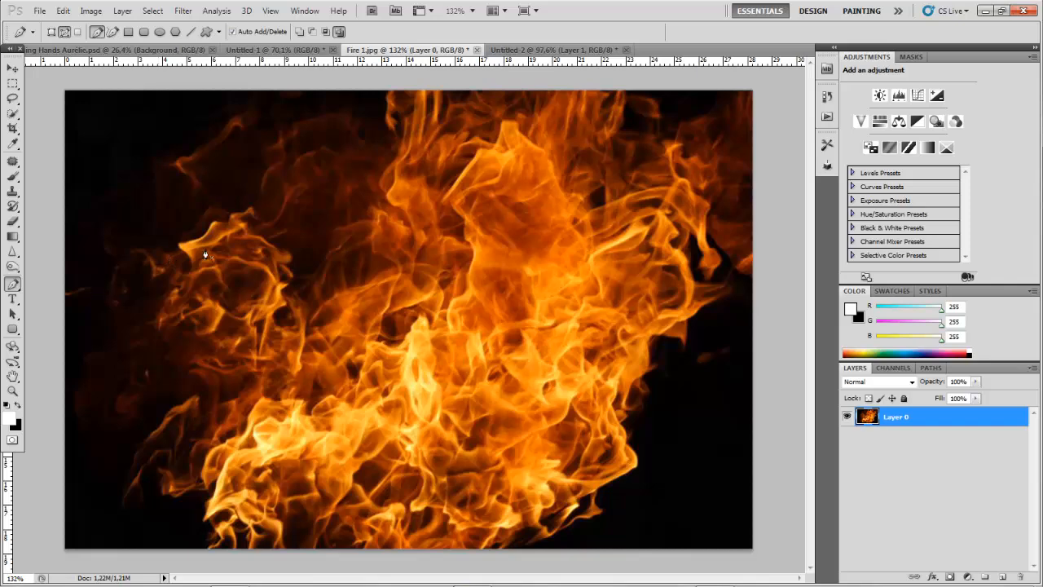
{"action": "scroll", "coordinate": [226, 228], "scroll_direction": "up", "scroll_amount": 3}
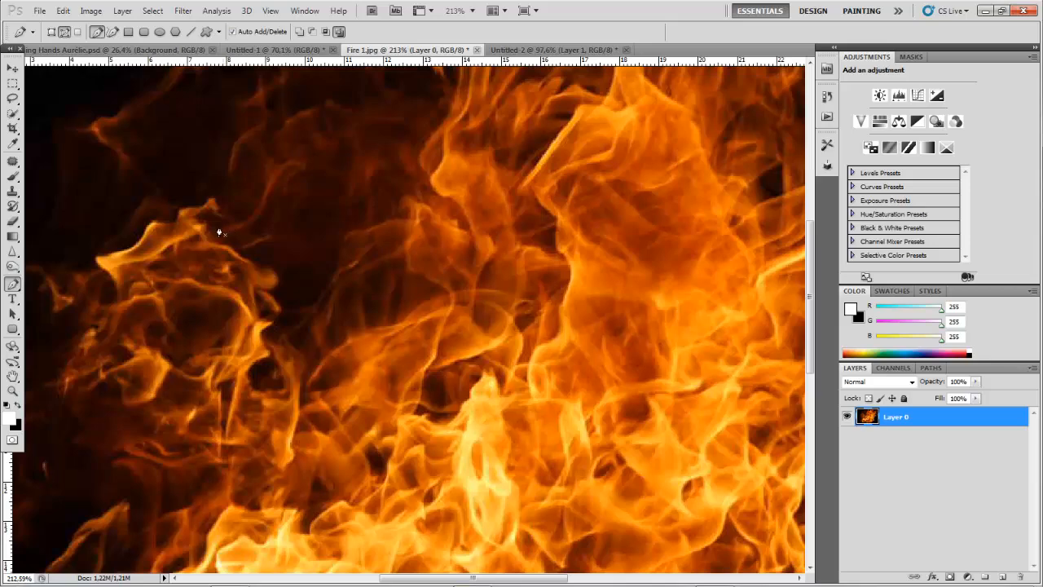
{"action": "scroll", "coordinate": [216, 237], "scroll_direction": "up", "scroll_amount": 1}
{"action": "left_click", "coordinate": [73, 262]}
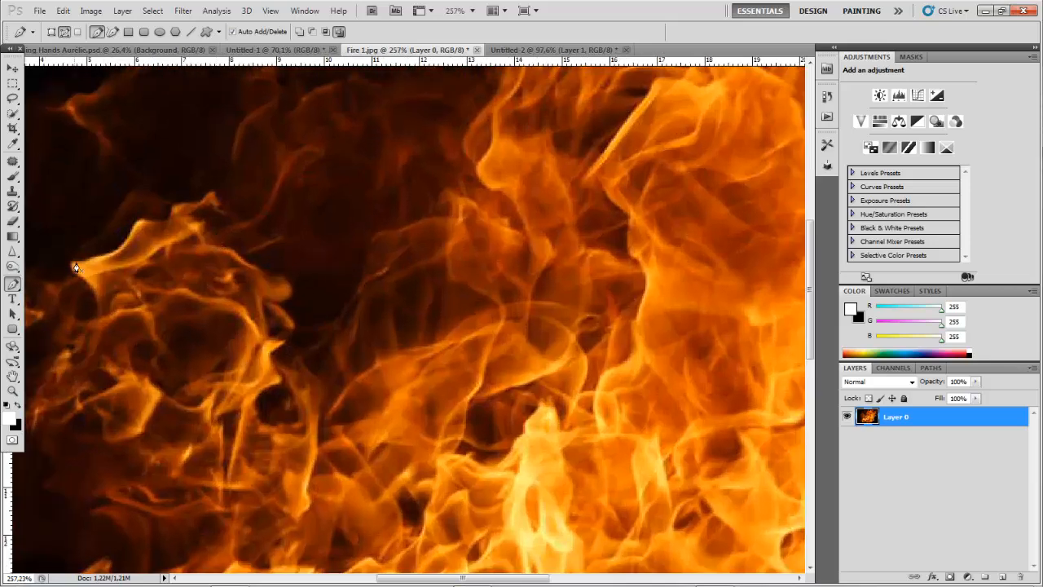
{"action": "left_click", "coordinate": [90, 261]}
{"action": "left_click", "coordinate": [107, 257]}
{"action": "left_click", "coordinate": [114, 251]}
{"action": "left_click", "coordinate": [122, 246]}
{"action": "left_click", "coordinate": [132, 224]}
{"action": "left_click", "coordinate": [141, 222]}
{"action": "left_click", "coordinate": [154, 222]}
{"action": "left_click", "coordinate": [166, 222]}
{"action": "left_click", "coordinate": [172, 212]}
{"action": "left_click", "coordinate": [196, 203]}
{"action": "left_click", "coordinate": [210, 192]}
{"action": "left_click", "coordinate": [201, 211]}
{"action": "left_click", "coordinate": [201, 225]}
{"action": "scroll", "coordinate": [345, 226], "scroll_direction": "down", "scroll_amount": 3}
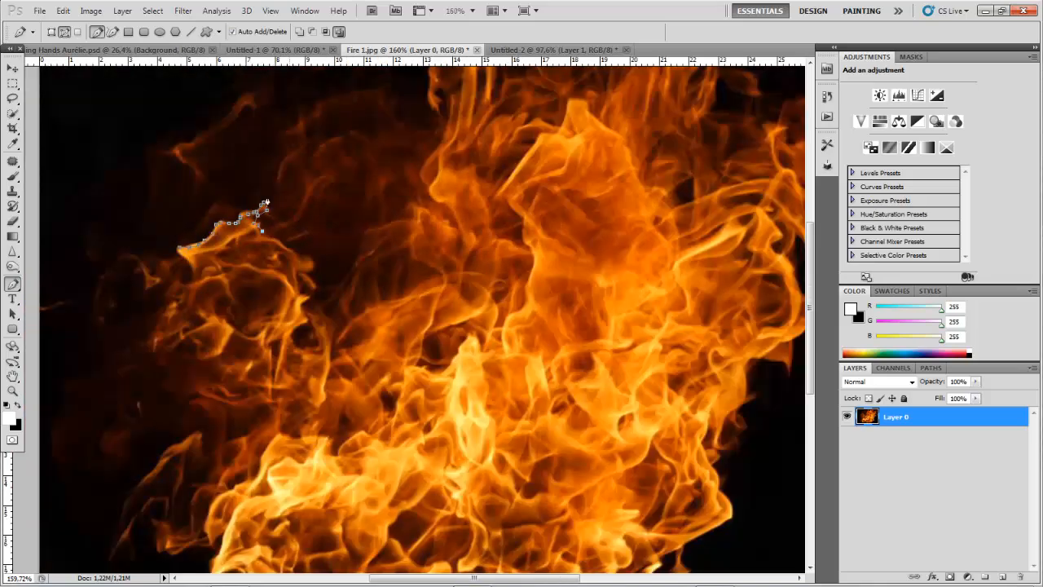
{"action": "scroll", "coordinate": [332, 200], "scroll_direction": "up", "scroll_amount": 1}
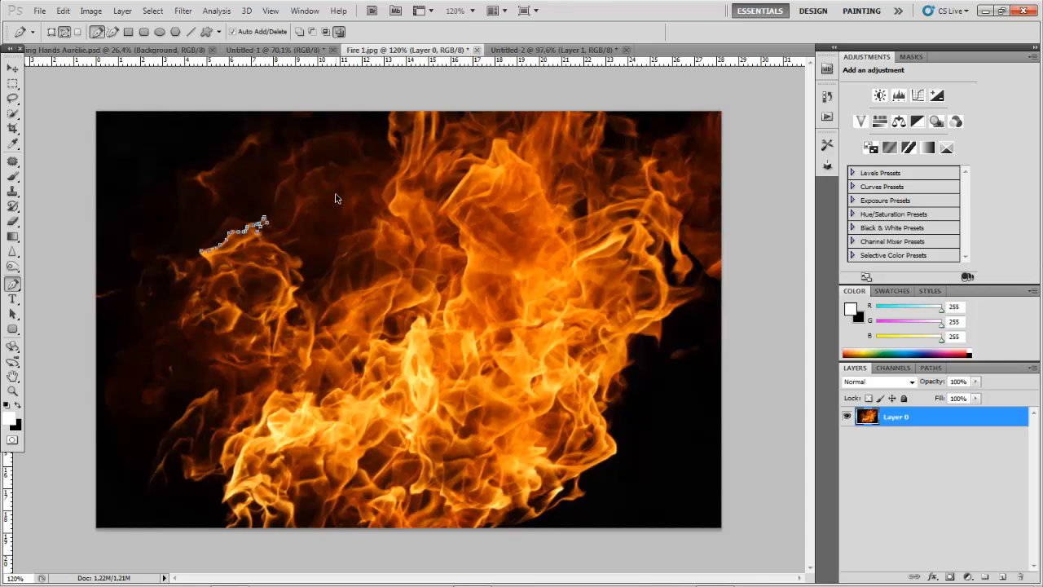
Undo most of the path points around the small flame and try to turn the remaining closed path into a selection
{"action": "key", "text": "ctrl+z"}
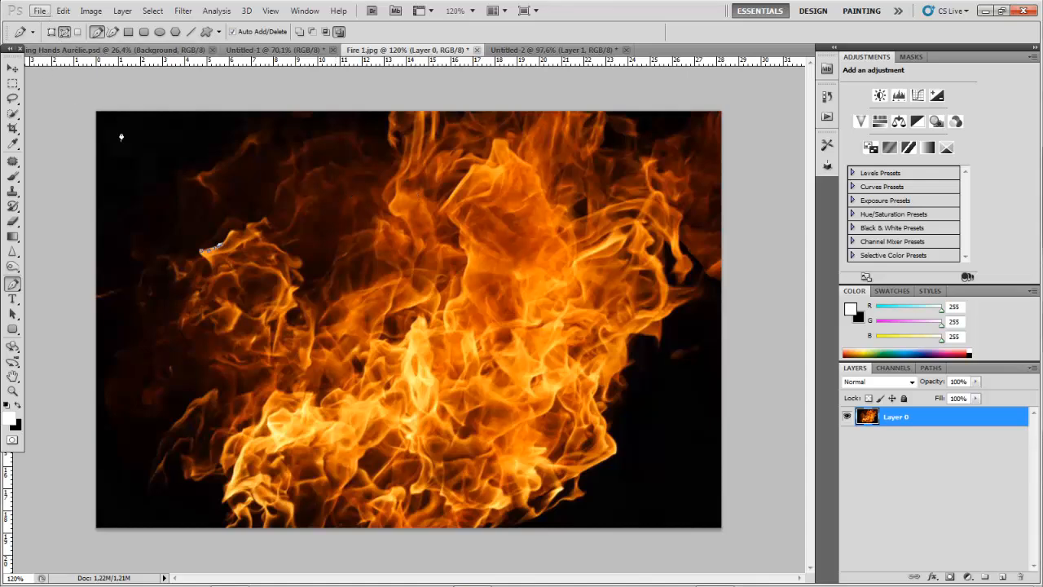
{"action": "scroll", "coordinate": [179, 244], "scroll_direction": "up", "scroll_amount": 3}
{"action": "left_click", "coordinate": [187, 258]}
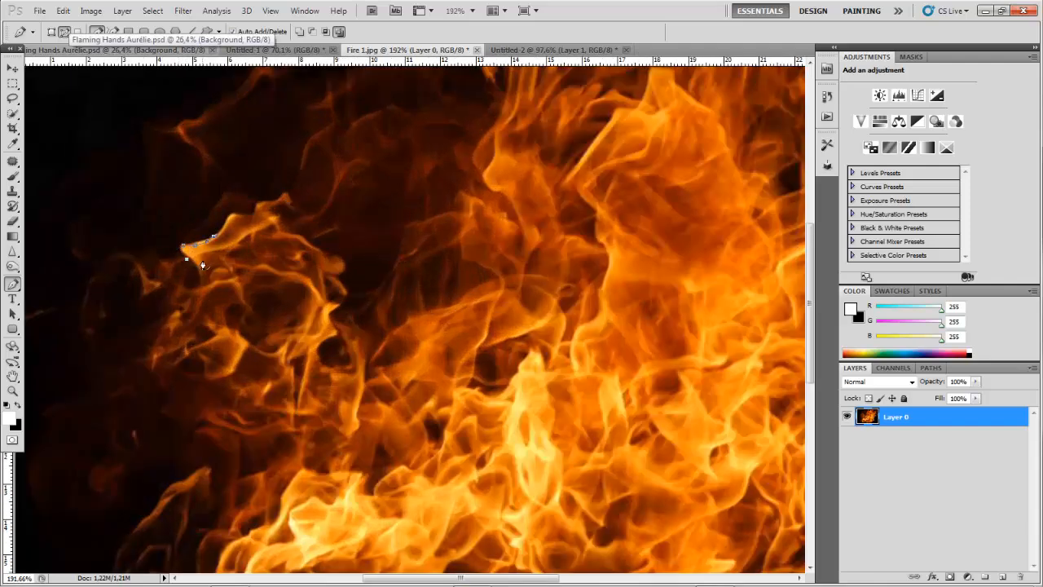
{"action": "left_click", "coordinate": [182, 247]}
{"action": "right_click", "coordinate": [199, 260]}
{"action": "left_click", "coordinate": [252, 339]}
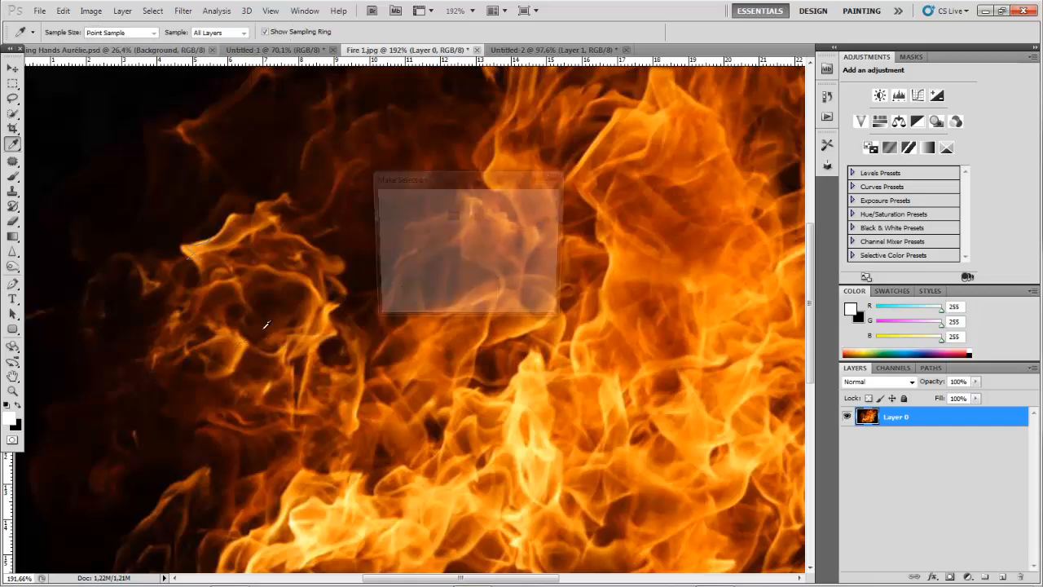
{"action": "left_click", "coordinate": [534, 205]}
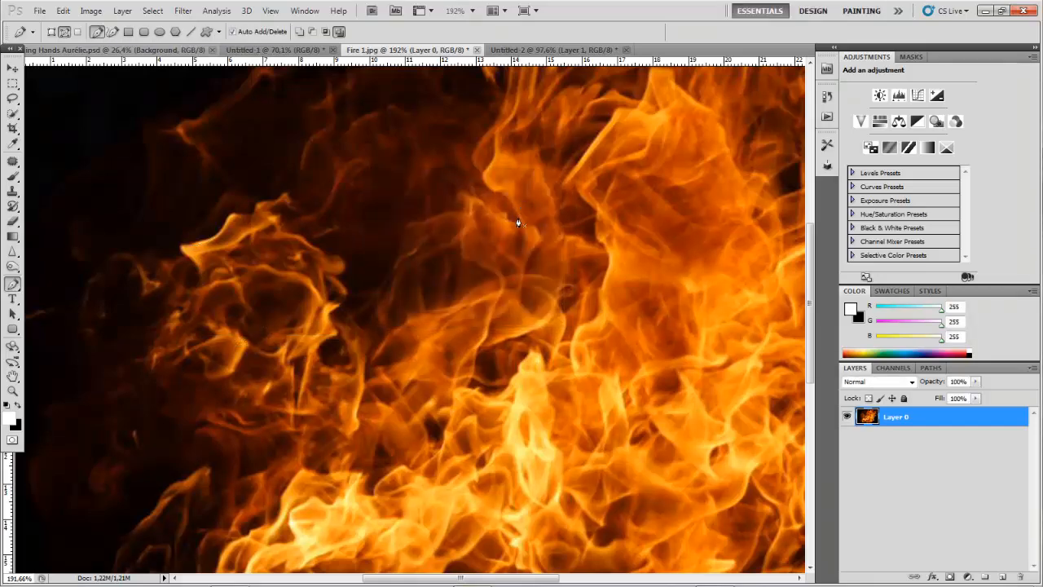
{"action": "left_click", "coordinate": [910, 502]}
{"action": "key", "text": "ctrl+0"}
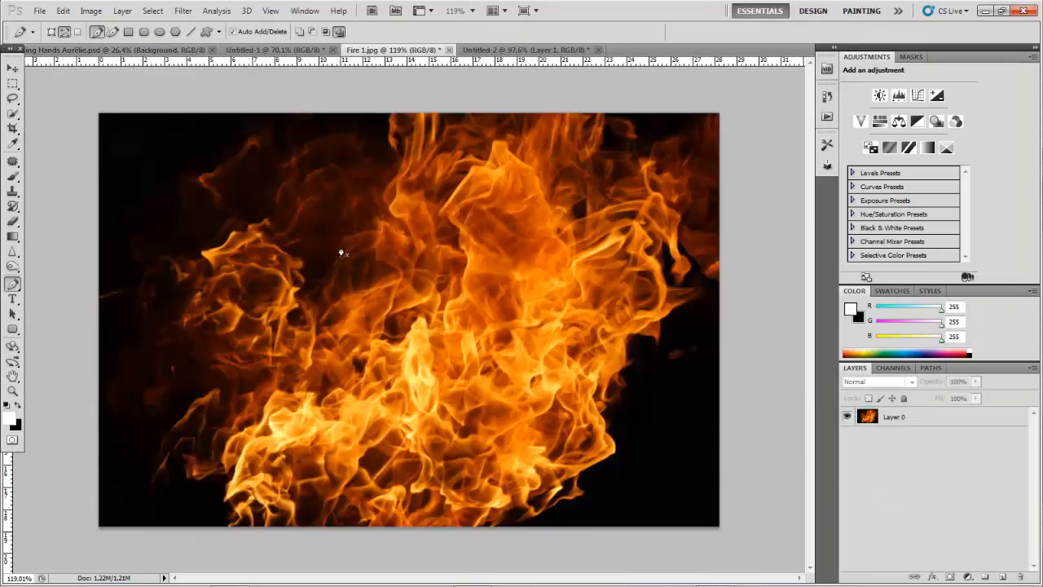
{"action": "scroll", "coordinate": [506, 277], "scroll_direction": "up", "scroll_amount": 2}
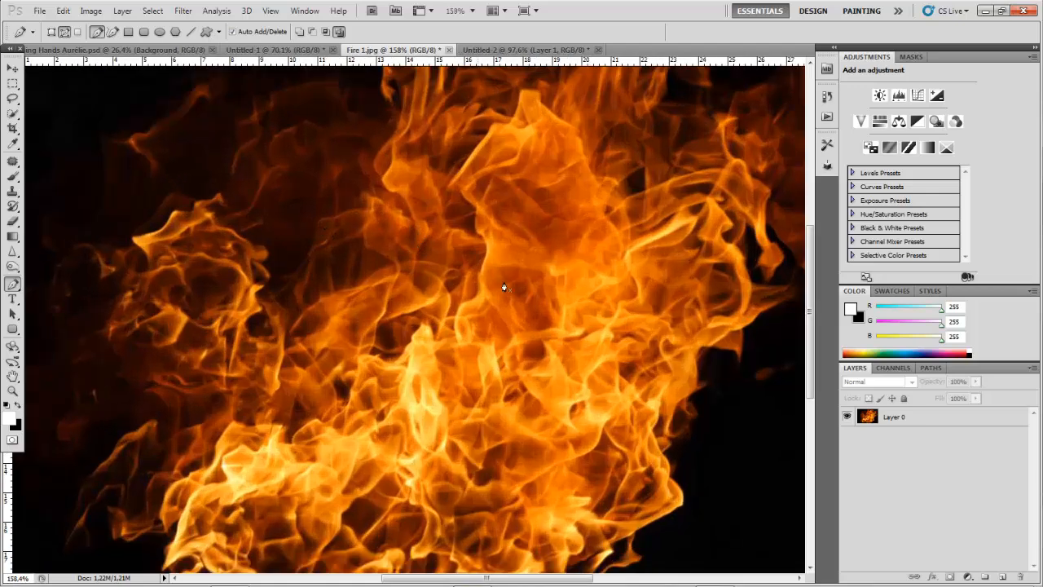
{"action": "scroll", "coordinate": [477, 283], "scroll_direction": "down", "scroll_amount": 2}
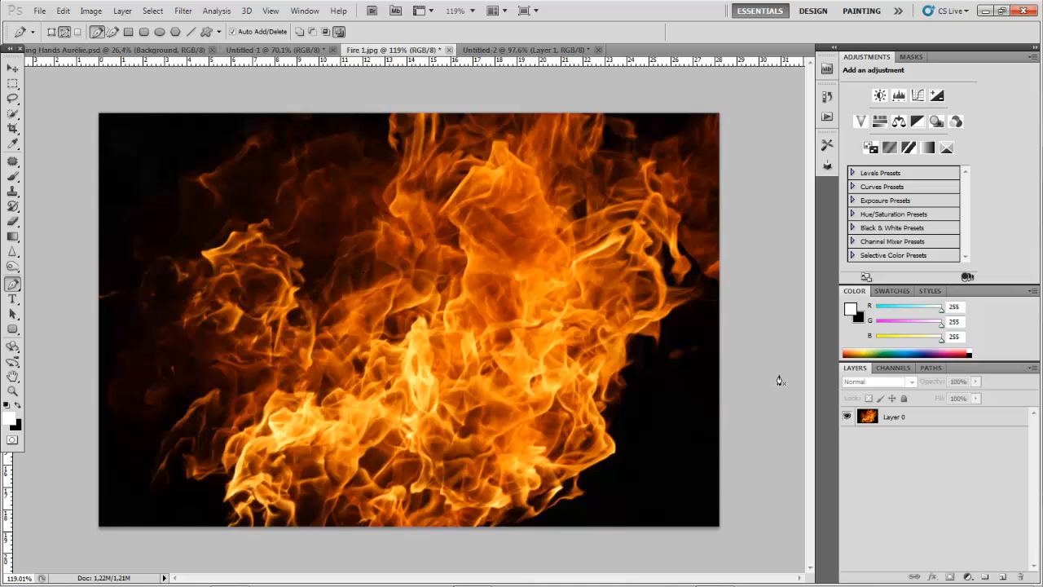
With Layer 0 active in Fire 1.jpg, load the Red channel as a selection of the flames
{"action": "left_click", "coordinate": [896, 368]}
{"action": "left_click", "coordinate": [856, 369]}
{"action": "left_click", "coordinate": [885, 422]}
{"action": "left_click", "coordinate": [894, 368]}
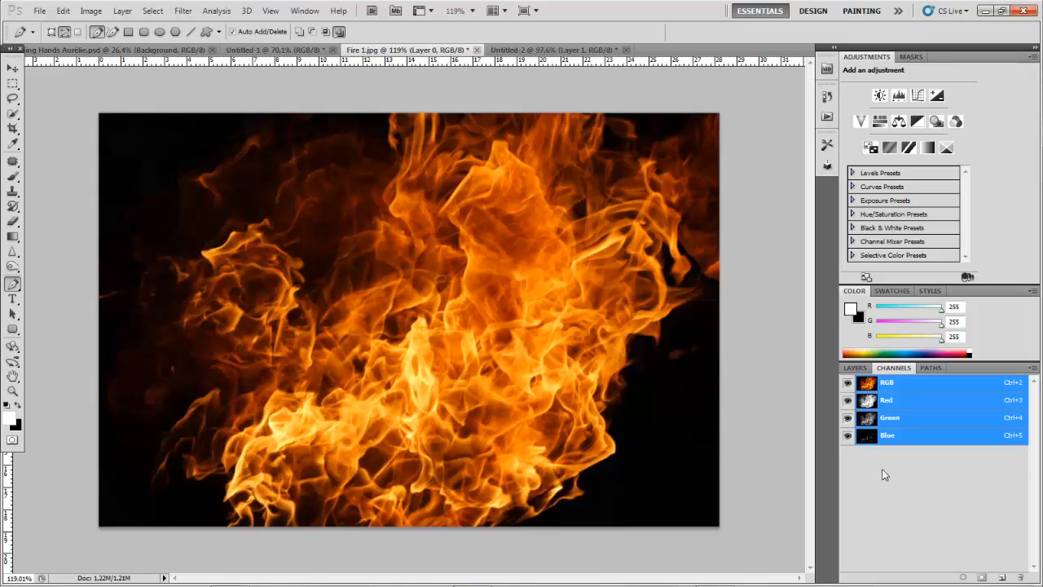
{"action": "left_click", "coordinate": [887, 406], "text": "ctrl"}
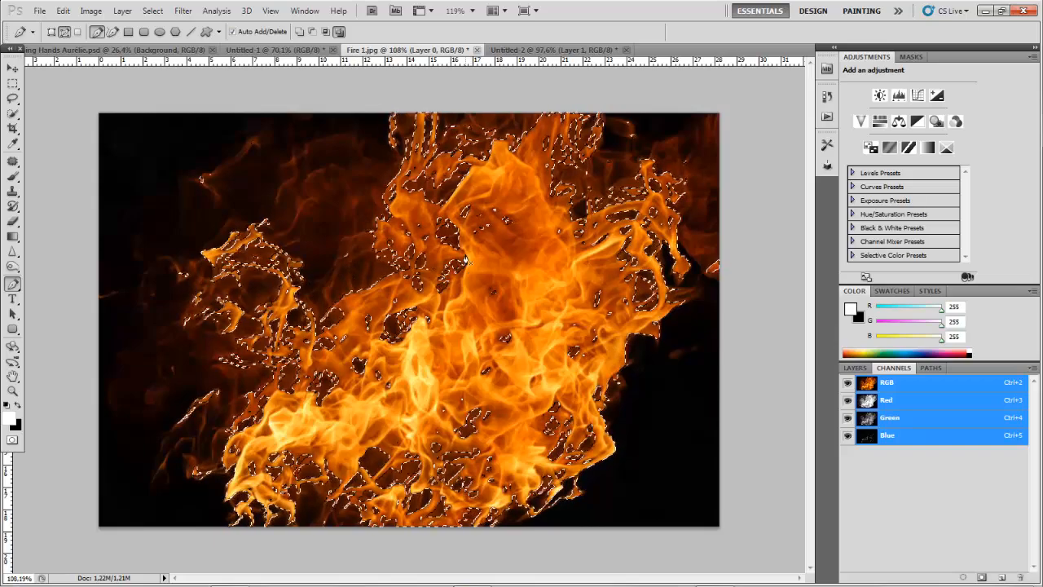
{"action": "scroll", "coordinate": [307, 289], "scroll_direction": "down", "scroll_amount": 3}
{"action": "scroll", "coordinate": [396, 234], "scroll_direction": "up", "scroll_amount": 2}
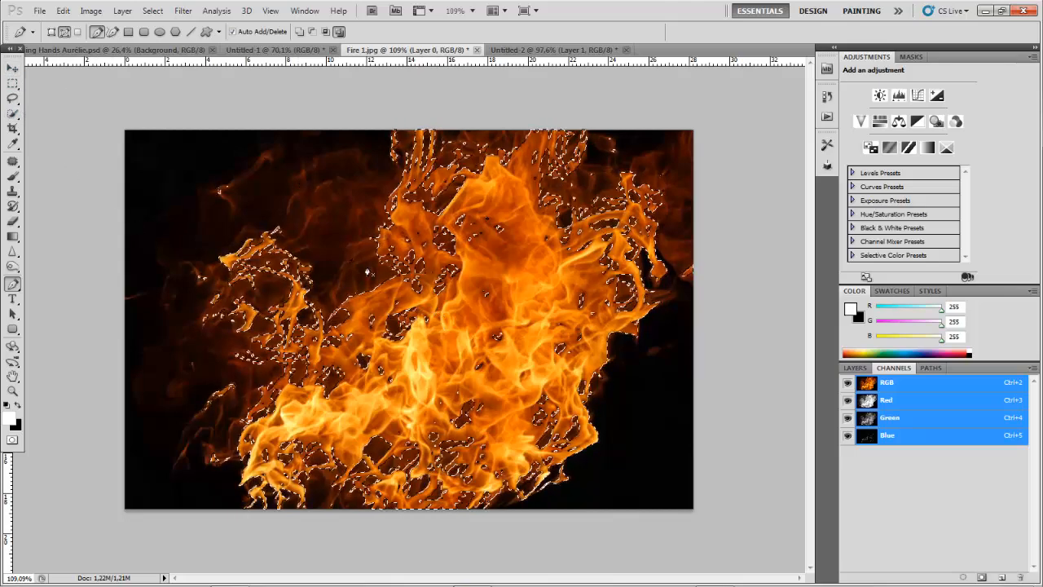
Copy the selected flames with the Move tool into Untitled-2, placing them over the photo of the hand
{"action": "key", "text": "v"}
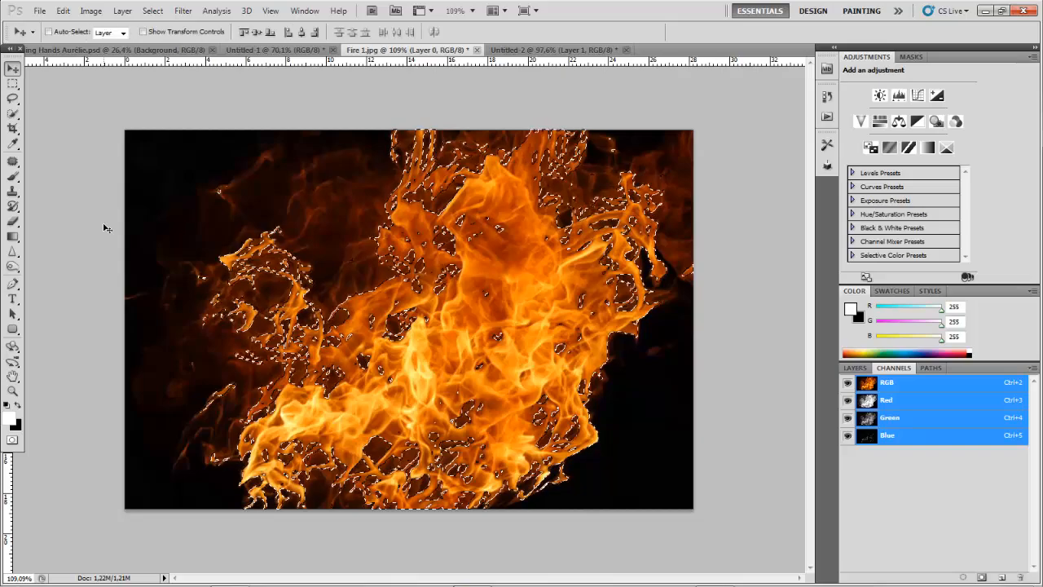
{"action": "left_click_drag", "start_coordinate": [484, 291], "coordinate": [431, 318]}
{"action": "key", "text": "ctrl+minus"}
{"action": "scroll", "coordinate": [506, 283], "scroll_direction": "down", "scroll_amount": 4}
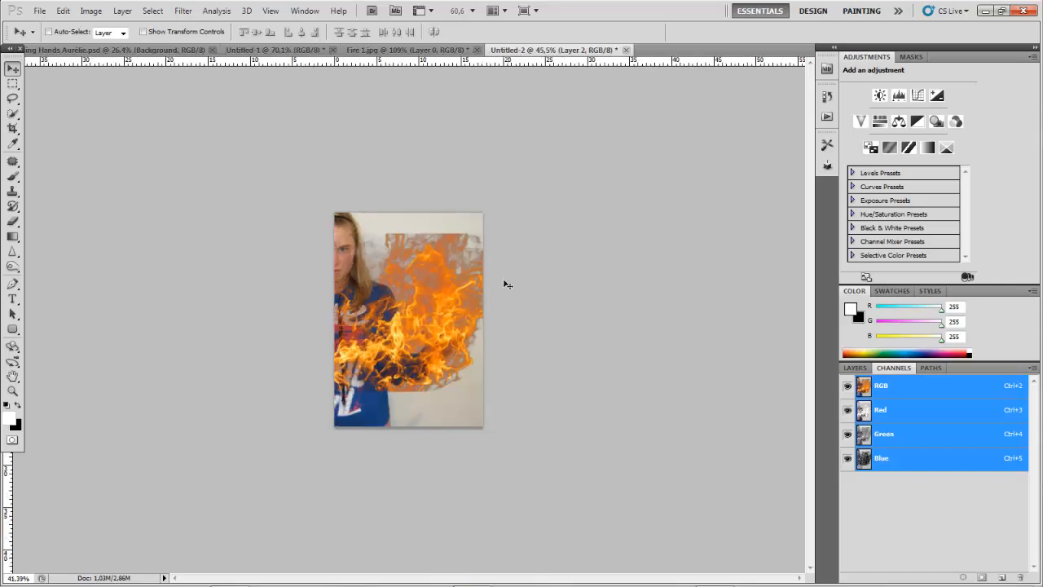
{"action": "scroll", "coordinate": [427, 299], "scroll_direction": "up", "scroll_amount": 6}
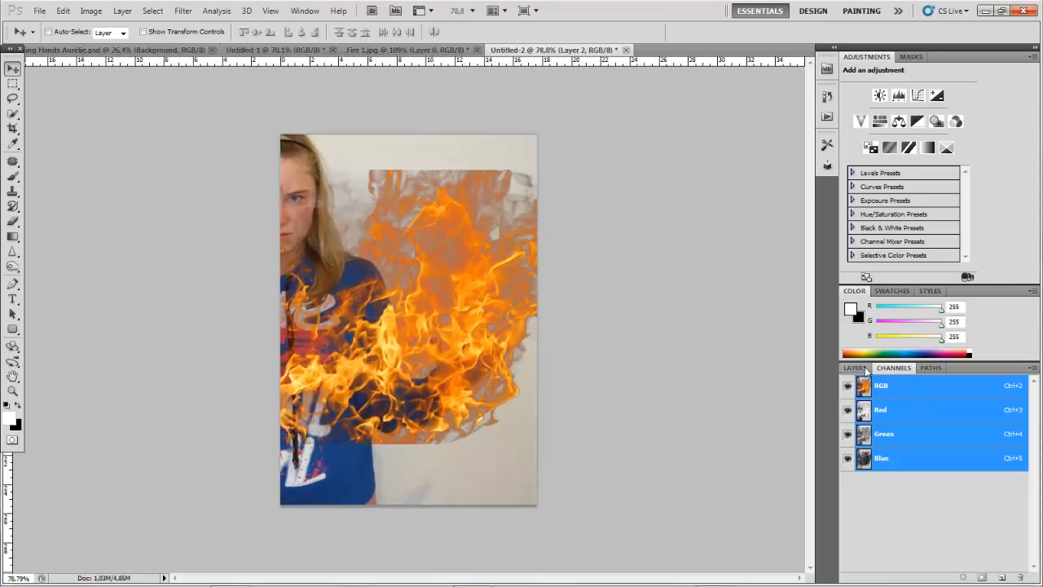
In Untitled-2, rename the flame layer as Flames and the photo layer beneath it as GF
{"action": "left_click", "coordinate": [855, 367]}
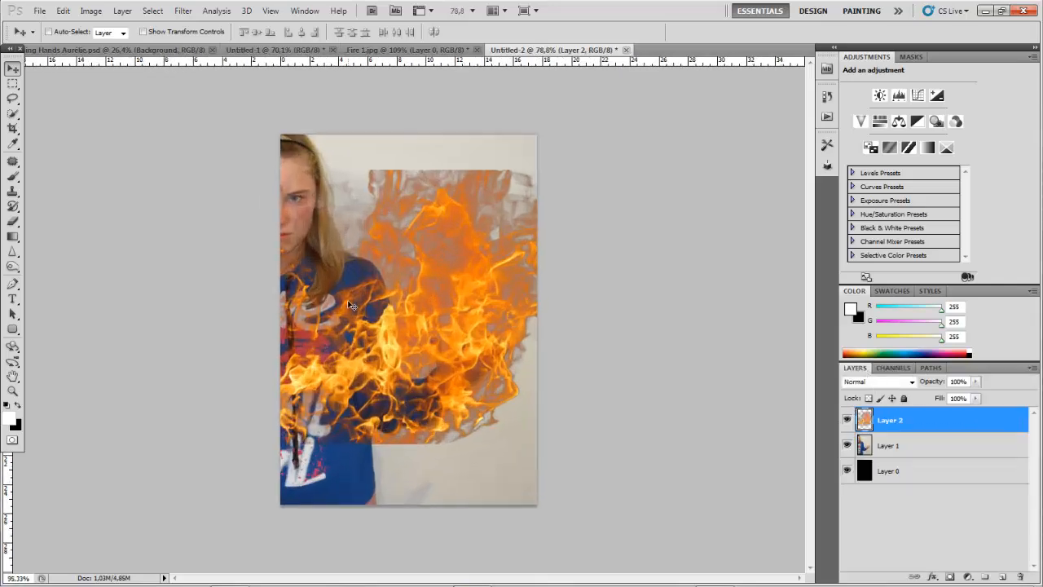
{"action": "scroll", "coordinate": [414, 348], "scroll_direction": "up", "scroll_amount": 3}
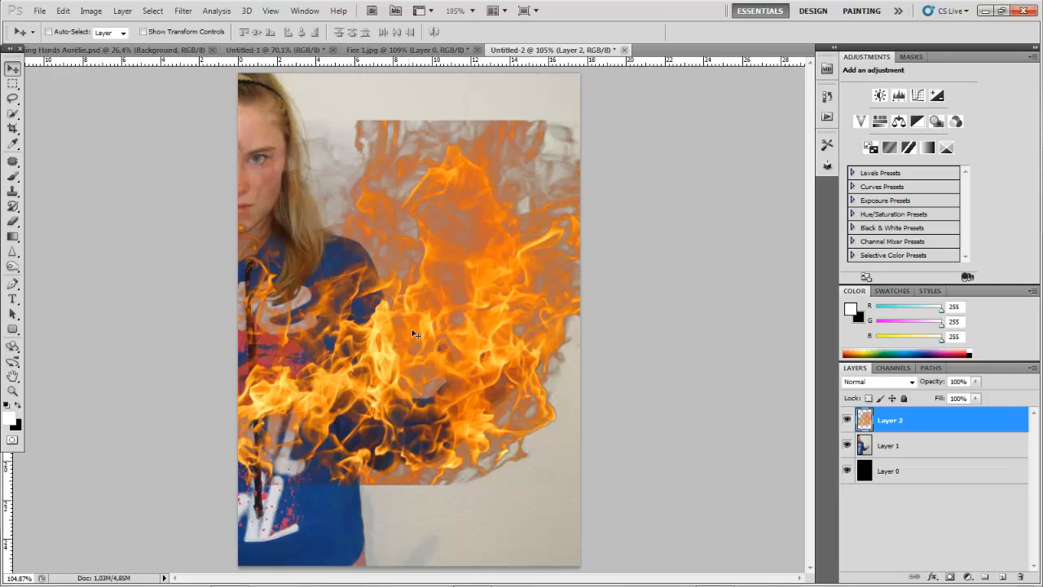
{"action": "scroll", "coordinate": [417, 314], "scroll_direction": "down", "scroll_amount": 2}
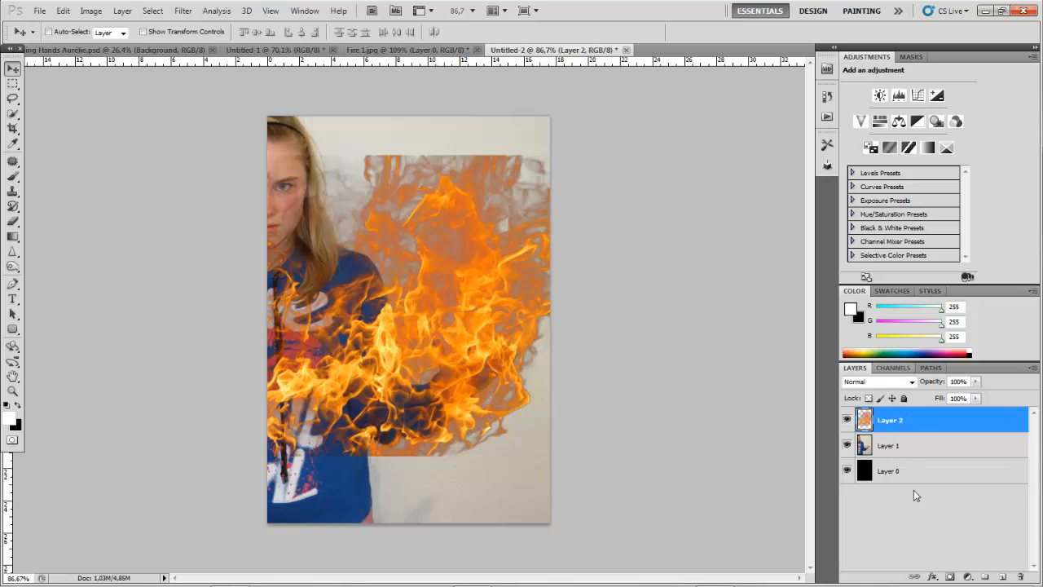
{"action": "double_click", "coordinate": [890, 420]}
{"action": "type", "text": "Flames"}
{"action": "key", "text": "Tab"}
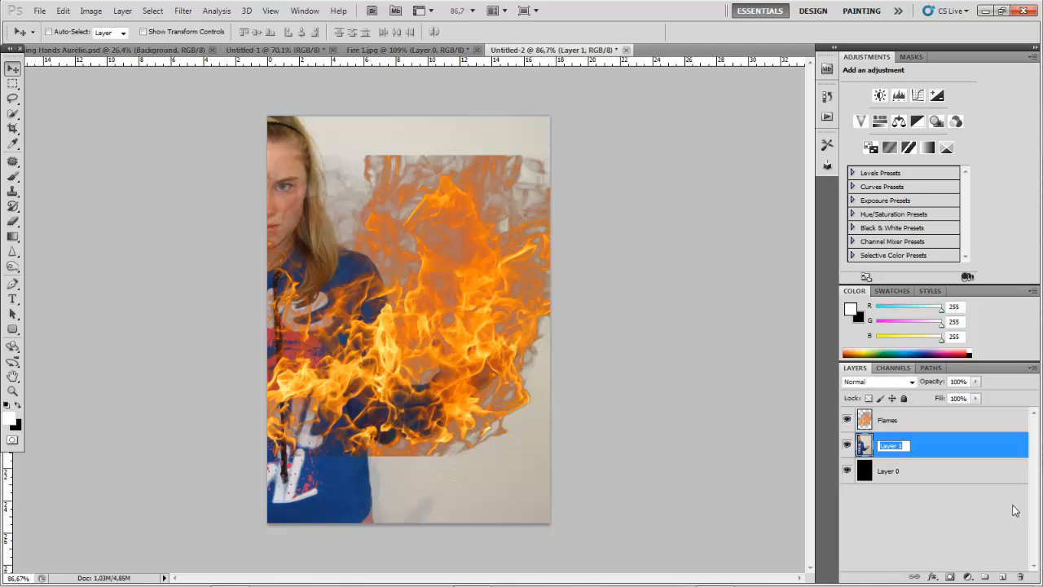
{"action": "type", "text": "GF"}
{"action": "key", "text": "Return"}
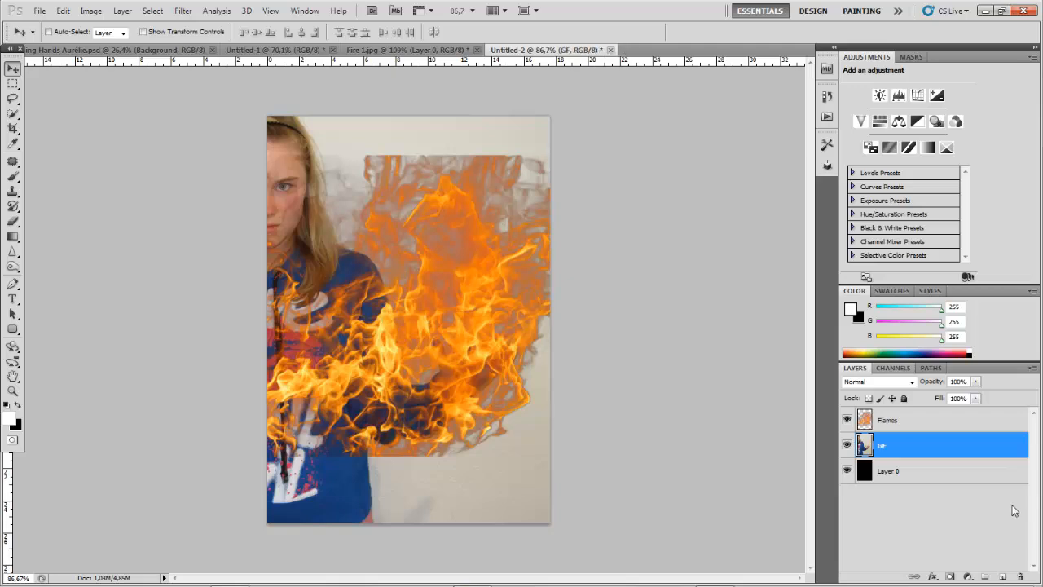
Rename the black layer at the bottom of the layer stack as background and deselect it
{"action": "left_click", "coordinate": [888, 471]}
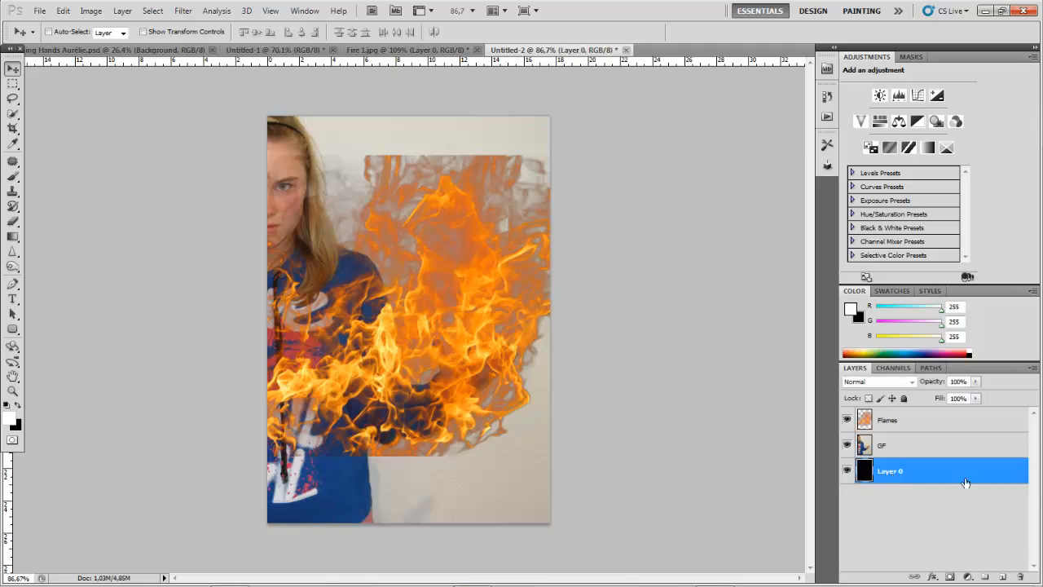
{"action": "double_click", "coordinate": [894, 472]}
{"action": "type", "text": "ckground"}
{"action": "left_click", "coordinate": [924, 500]}
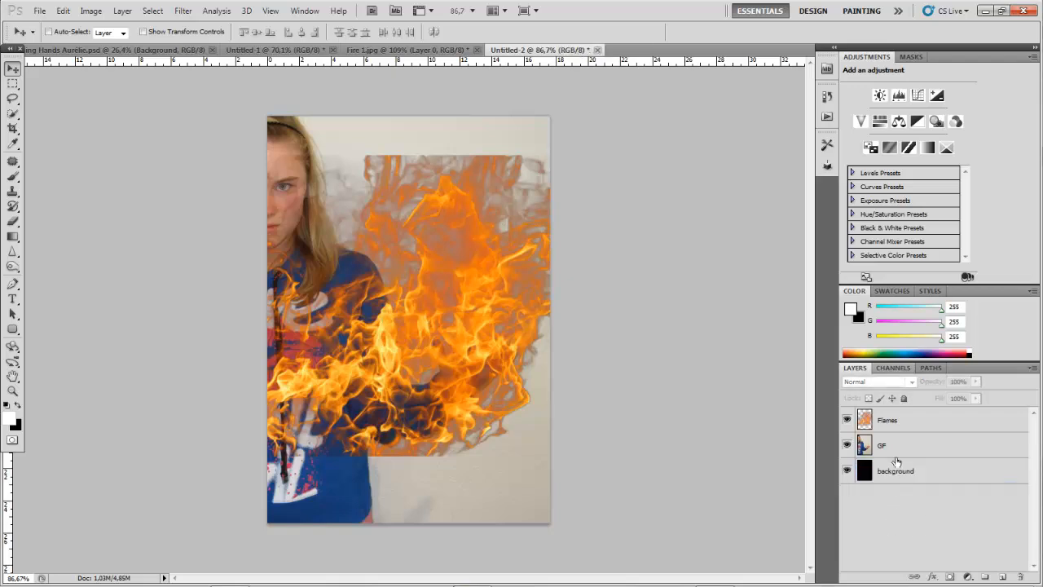
Start a free transform on the Flames layer and scale it down proportionally to about 51%
{"action": "left_click", "coordinate": [899, 428]}
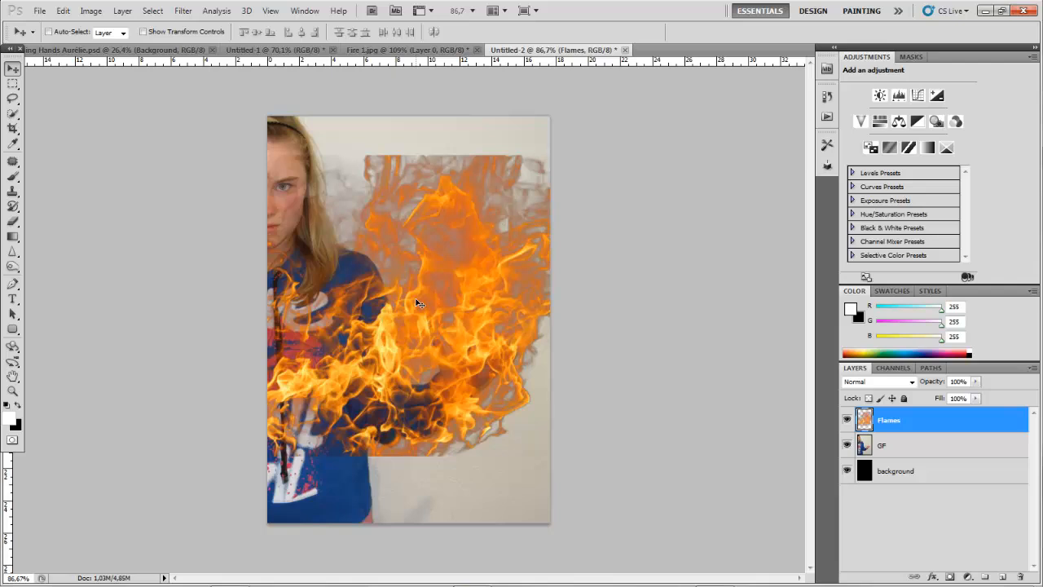
{"action": "key", "text": "ctrl+t"}
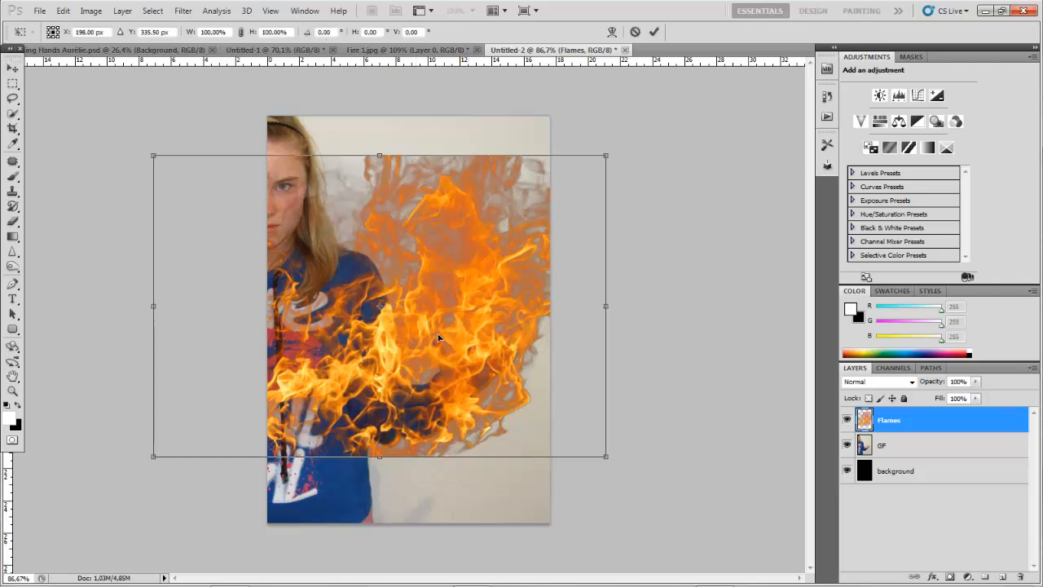
{"action": "scroll", "coordinate": [604, 210], "scroll_direction": "down", "scroll_amount": 3}
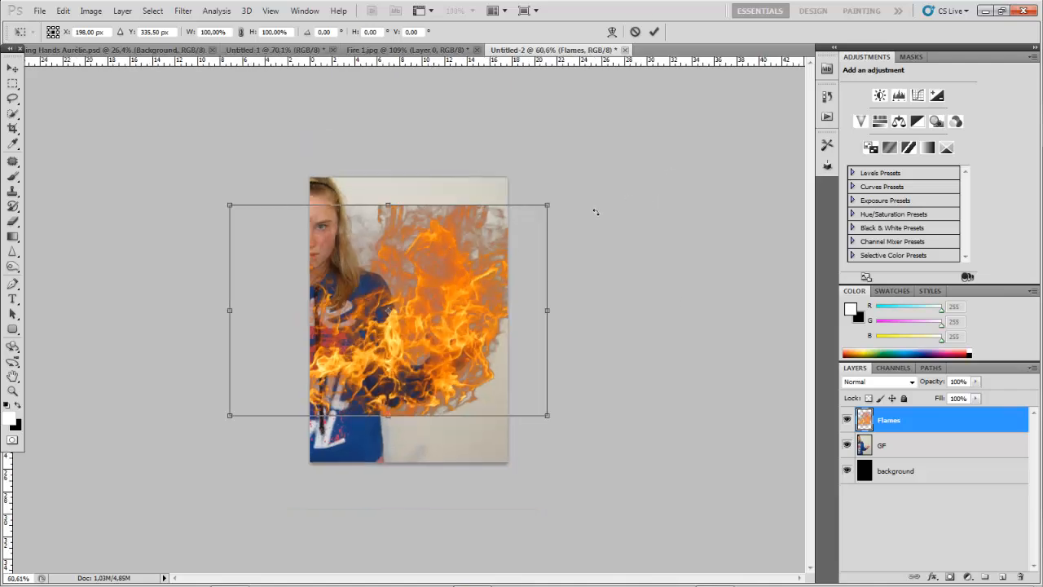
{"action": "scroll", "coordinate": [409, 249], "scroll_direction": "up", "scroll_amount": 2}
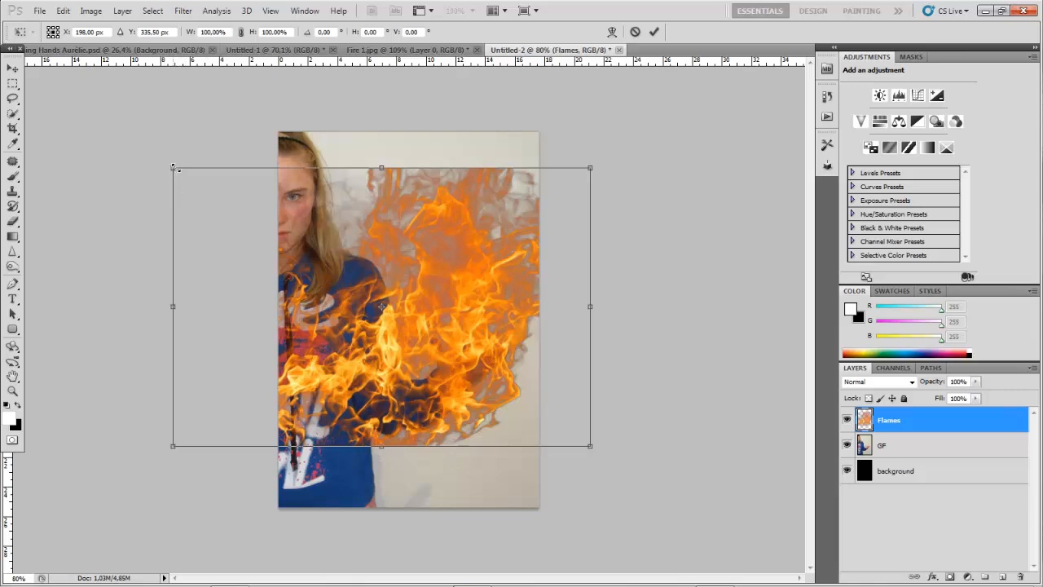
{"action": "left_click_drag", "start_coordinate": [172, 167], "coordinate": [396, 309]}
{"action": "left_click_drag", "start_coordinate": [355, 260], "coordinate": [356, 290]}
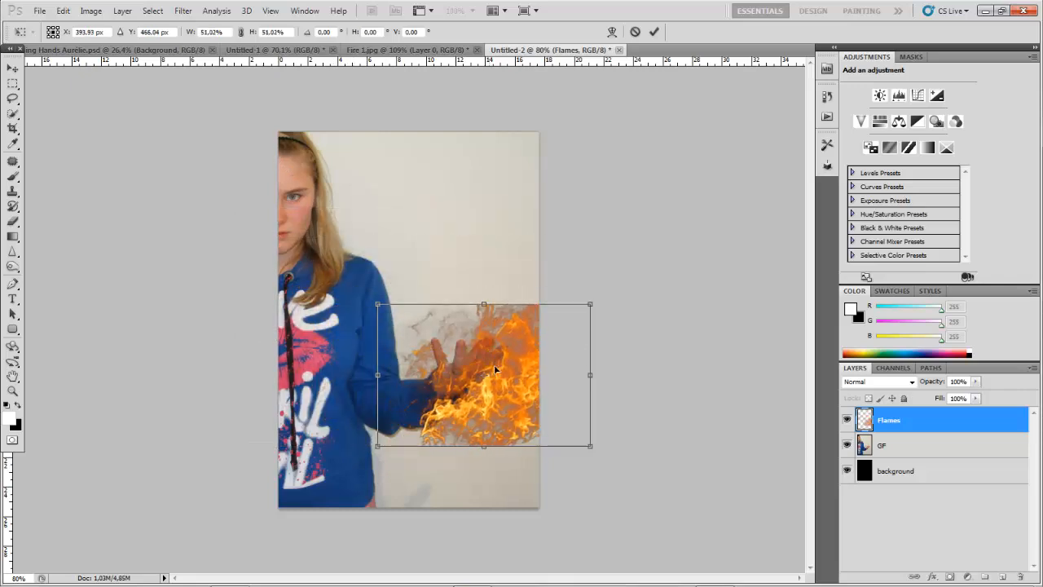
Rotate the flames to about 113° and position them over the raised hand
{"action": "left_click_drag", "start_coordinate": [508, 375], "coordinate": [433, 295]}
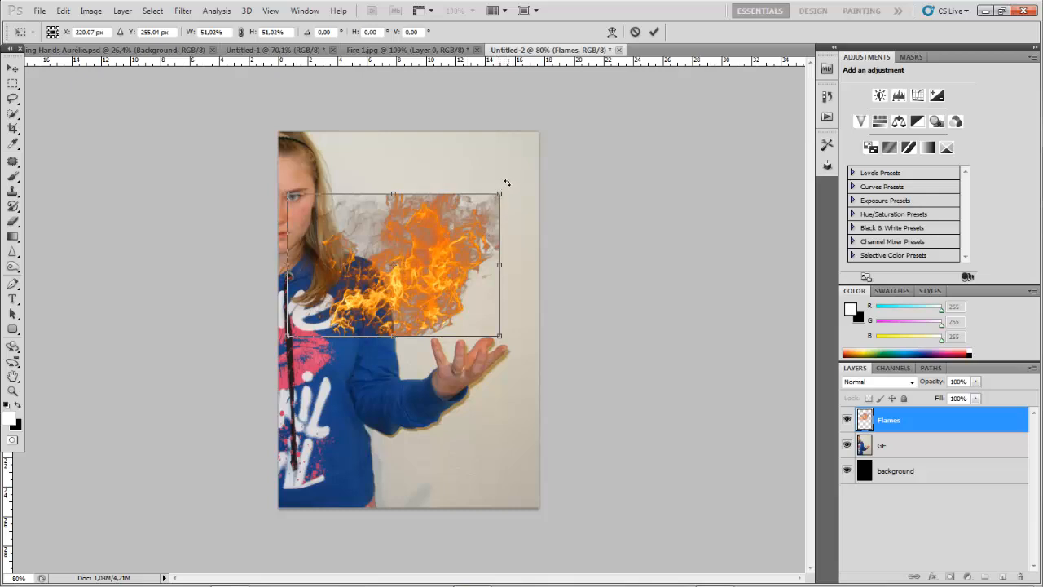
{"action": "left_click_drag", "start_coordinate": [507, 185], "coordinate": [419, 422]}
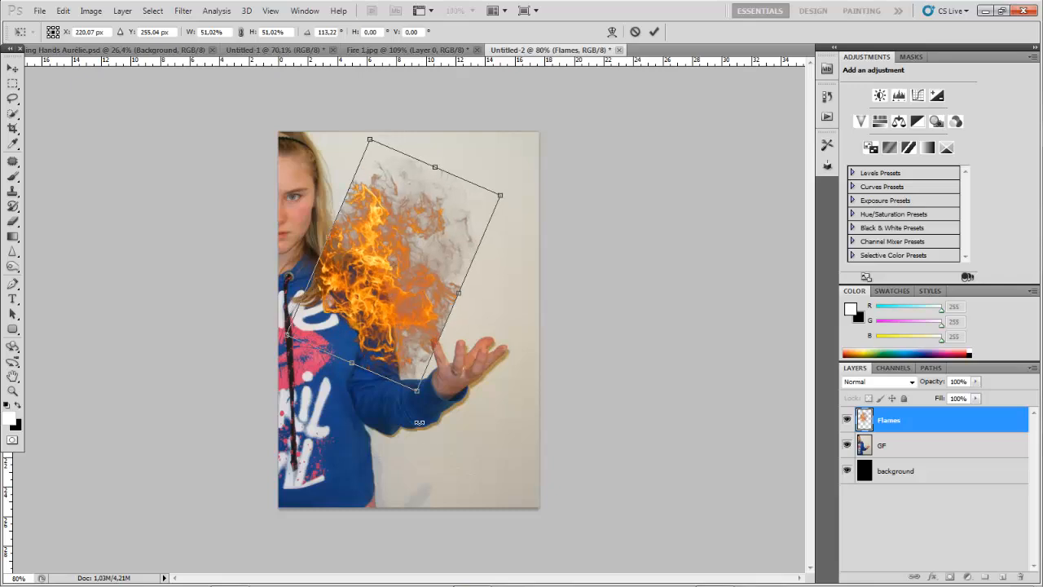
{"action": "left_click_drag", "start_coordinate": [405, 298], "coordinate": [517, 374]}
{"action": "scroll", "coordinate": [511, 323], "scroll_direction": "up", "scroll_amount": 2}
{"action": "scroll", "coordinate": [504, 216], "scroll_direction": "down", "scroll_amount": 2}
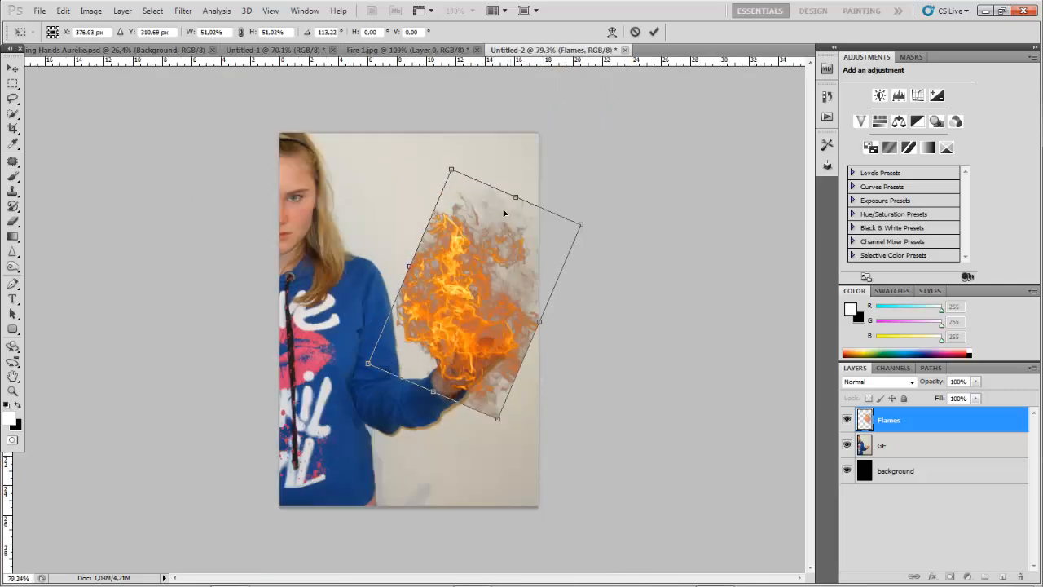
Enlarge the flames to about 58.7%, rotate them to about 123.4° and recentre them over the hand
{"action": "left_click_drag", "start_coordinate": [451, 167], "coordinate": [445, 131]}
{"action": "left_click_drag", "start_coordinate": [660, 202], "coordinate": [669, 235]}
{"action": "mouse_move", "coordinate": [463, 310]}
{"action": "left_mouse_down"}
{"action": "mouse_move", "coordinate": [476, 328]}
{"action": "mouse_move", "coordinate": [473, 317]}
{"action": "left_mouse_up"}
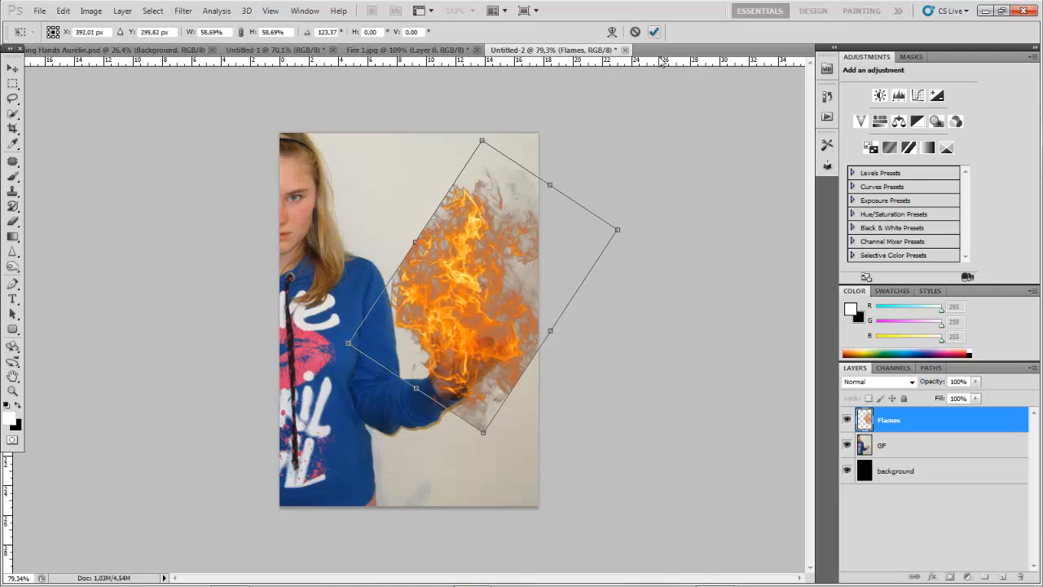
{"action": "scroll", "coordinate": [259, 332], "scroll_direction": "down", "scroll_amount": 2}
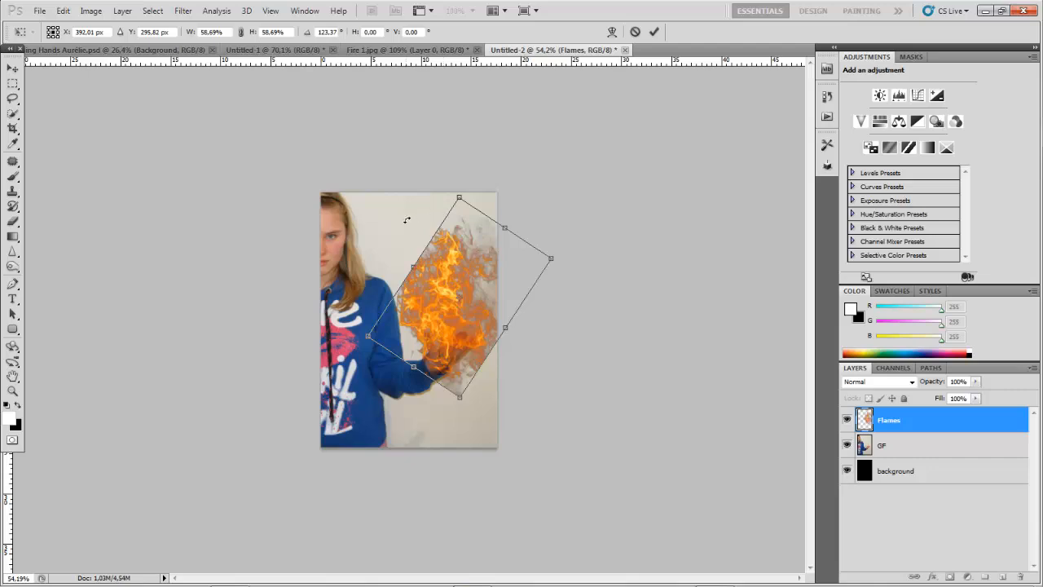
{"action": "scroll", "coordinate": [406, 221], "scroll_direction": "up", "scroll_amount": 1}
{"action": "scroll", "coordinate": [391, 215], "scroll_direction": "up", "scroll_amount": 1}
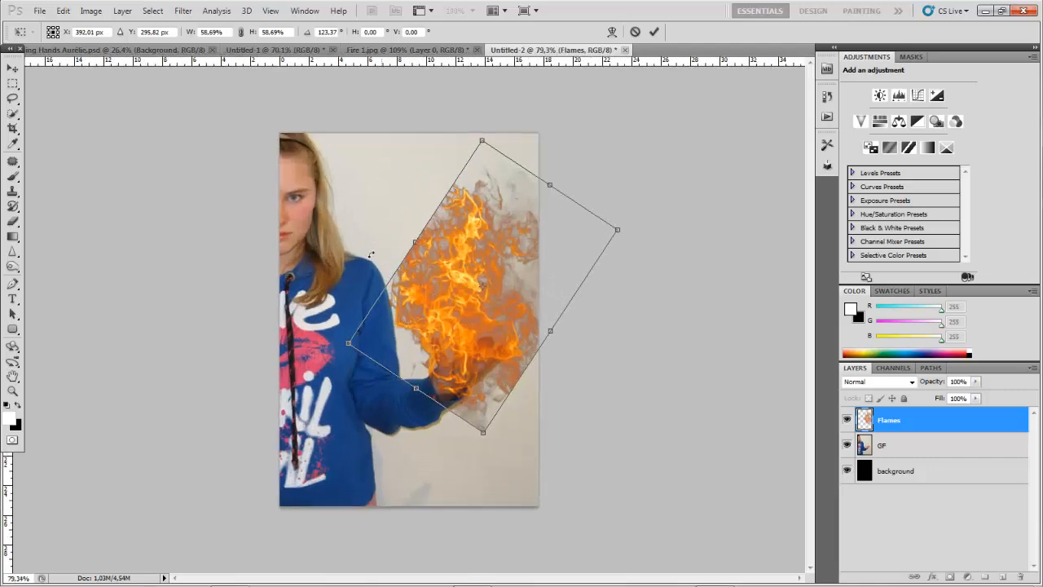
{"action": "scroll", "coordinate": [346, 269], "scroll_direction": "up", "scroll_amount": 2}
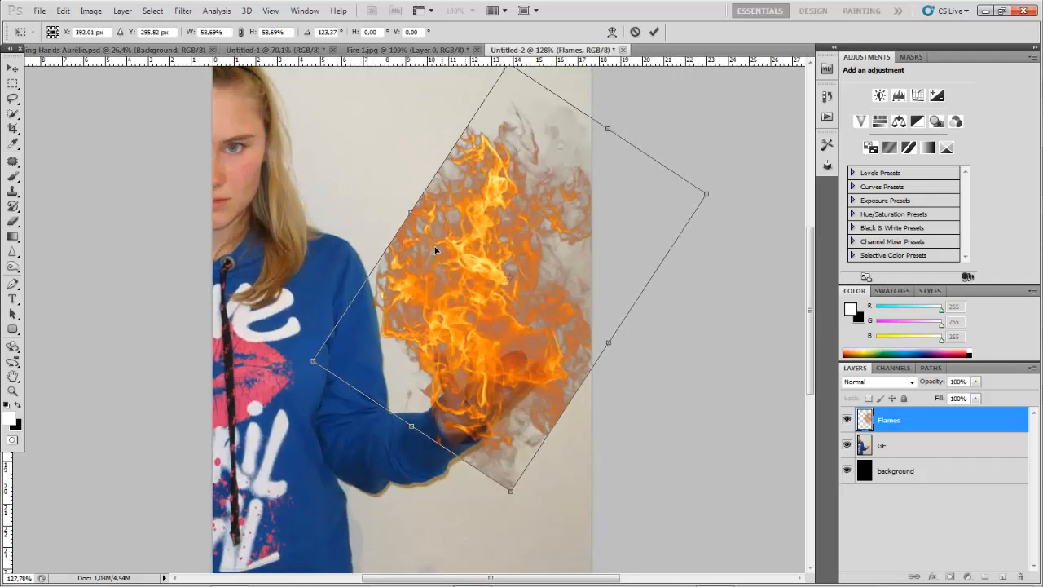
{"action": "scroll", "coordinate": [350, 171], "scroll_direction": "down", "scroll_amount": 2}
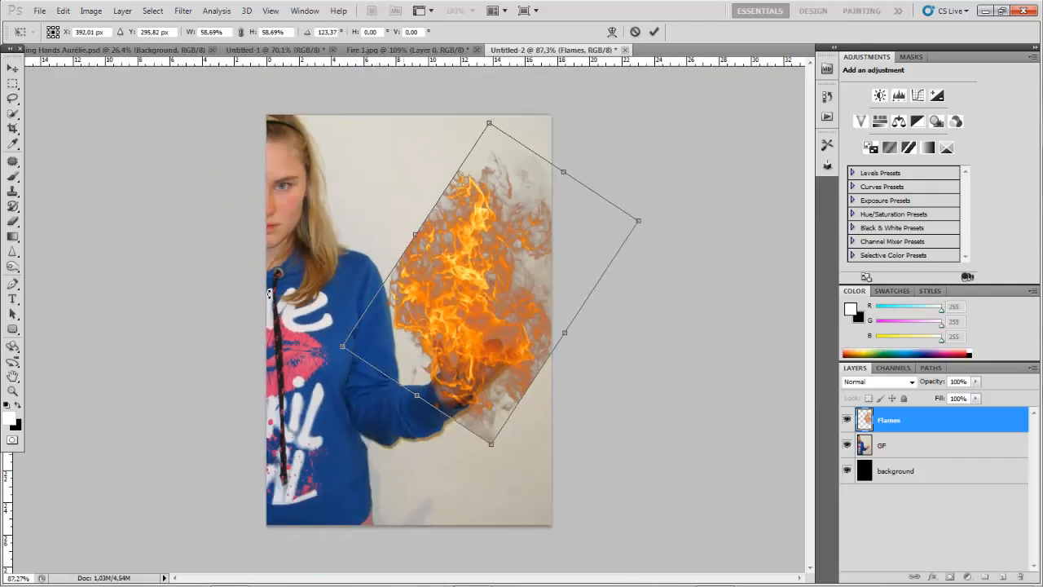
{"action": "scroll", "coordinate": [365, 264], "scroll_direction": "up", "scroll_amount": 1}
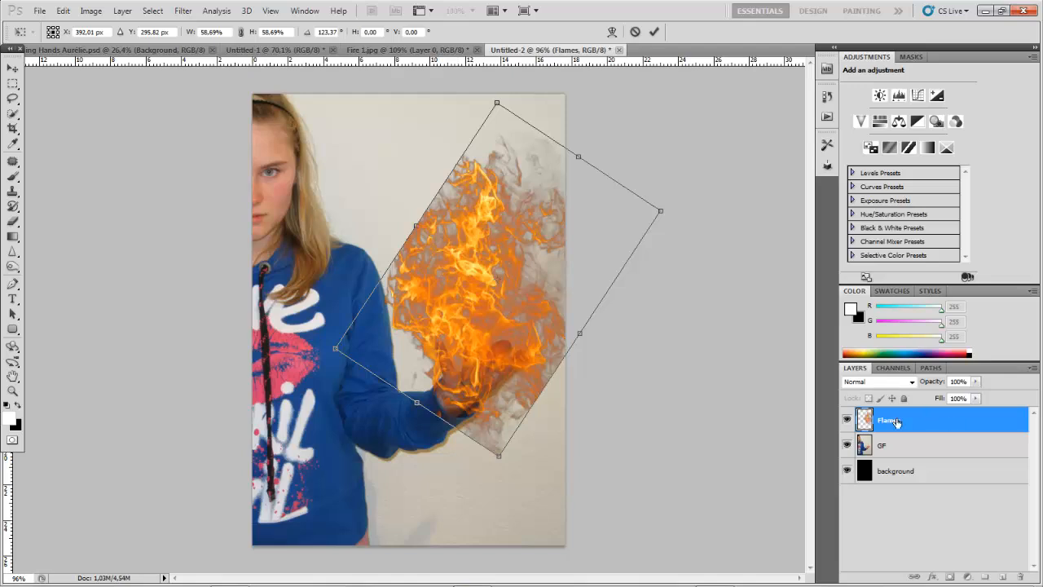
Switch the transform to Warp and pull the lower outer corner of the flames inward beneath the hand
{"action": "right_click", "coordinate": [509, 254]}
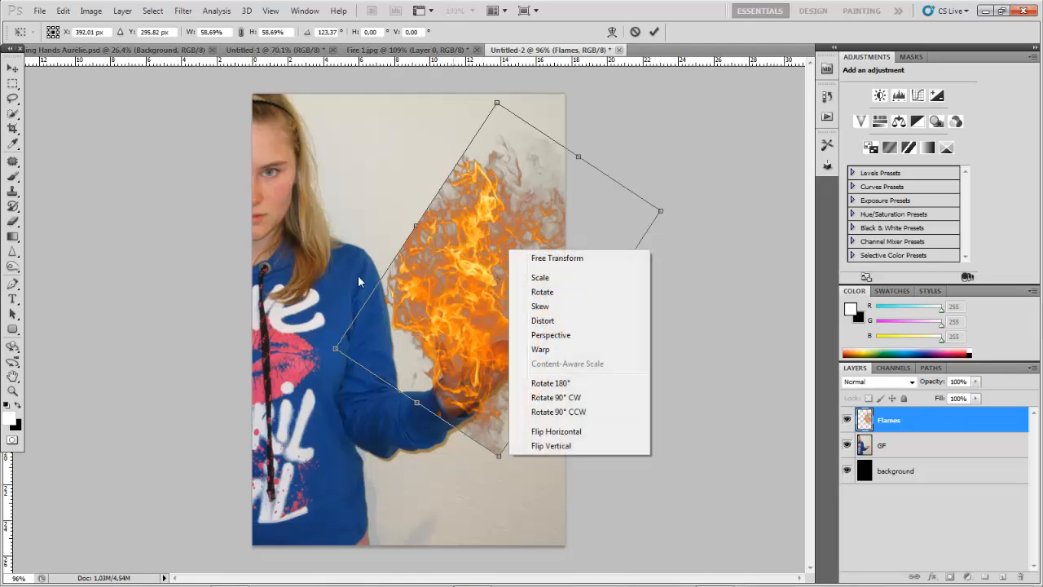
{"action": "left_click", "coordinate": [595, 349]}
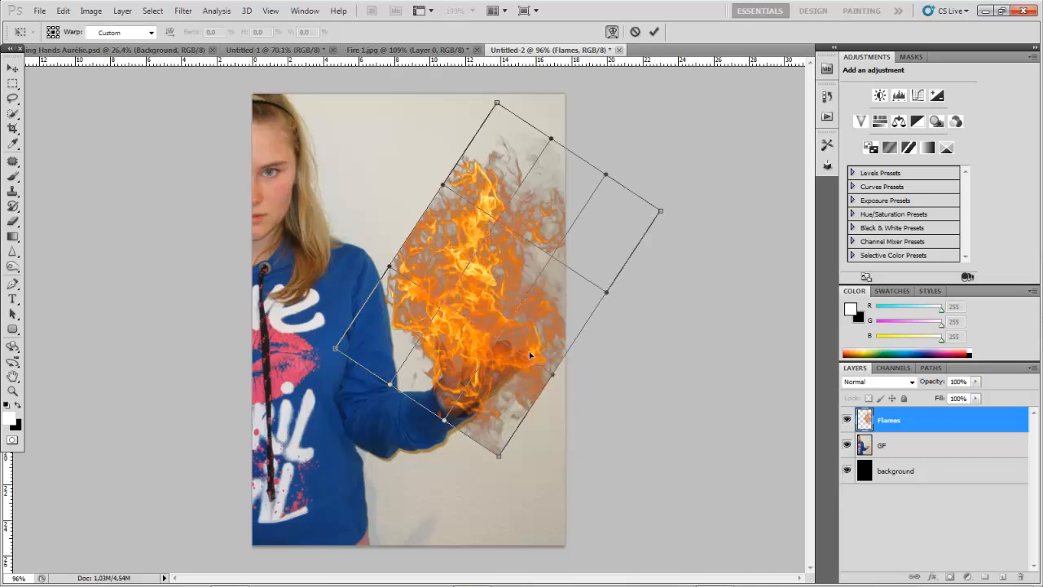
{"action": "scroll", "coordinate": [446, 310], "scroll_direction": "up", "scroll_amount": 5}
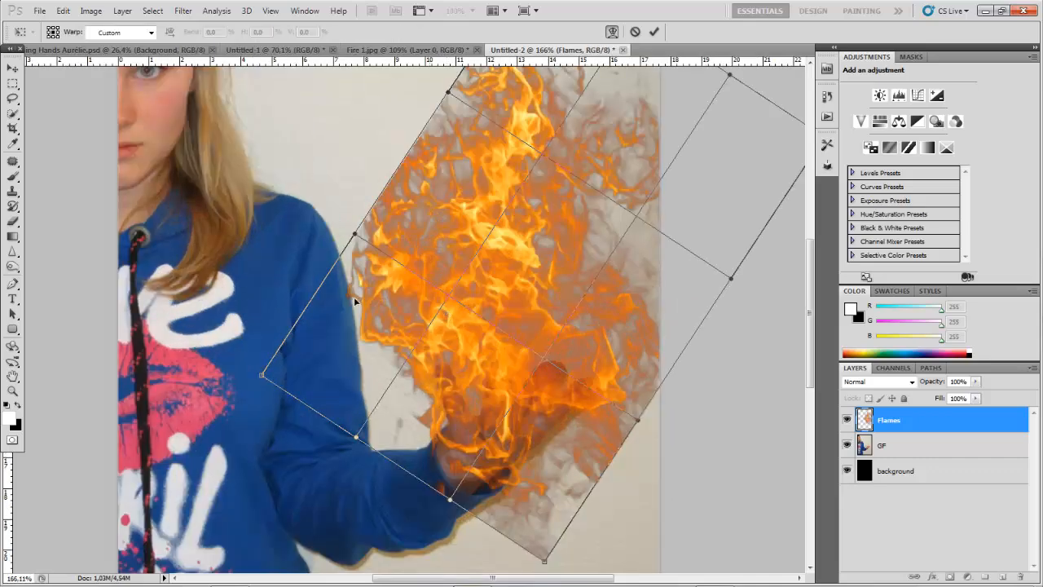
{"action": "scroll", "coordinate": [444, 305], "scroll_direction": "up", "scroll_amount": 3}
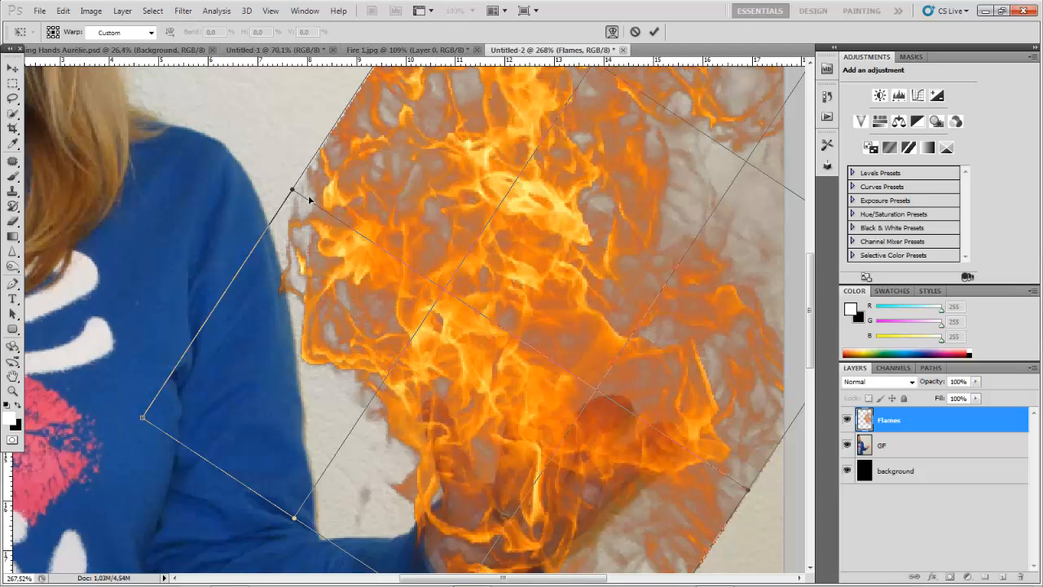
{"action": "scroll", "coordinate": [436, 341], "scroll_direction": "down", "scroll_amount": 3}
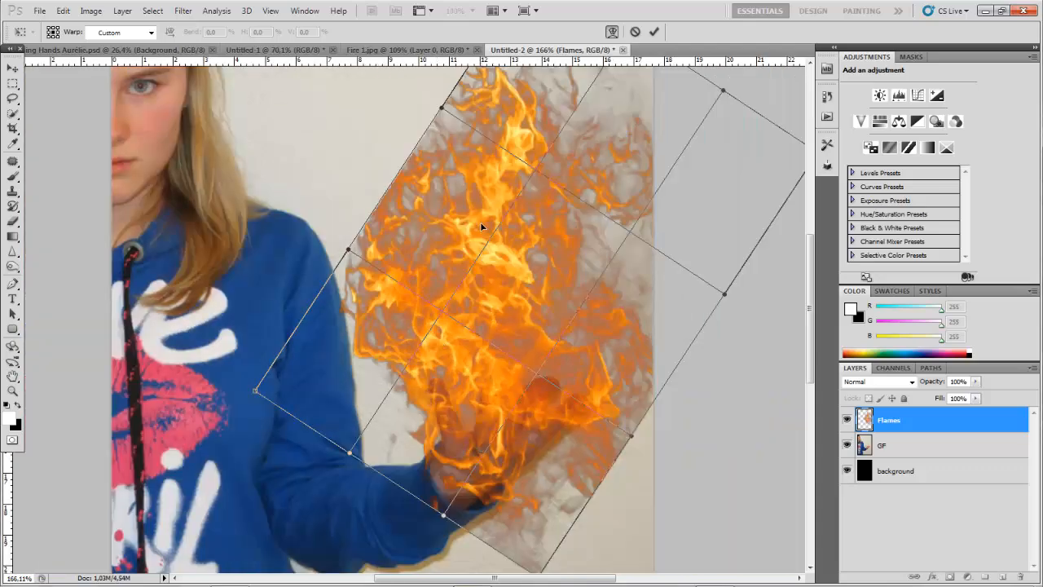
{"action": "scroll", "coordinate": [482, 227], "scroll_direction": "down", "scroll_amount": 2}
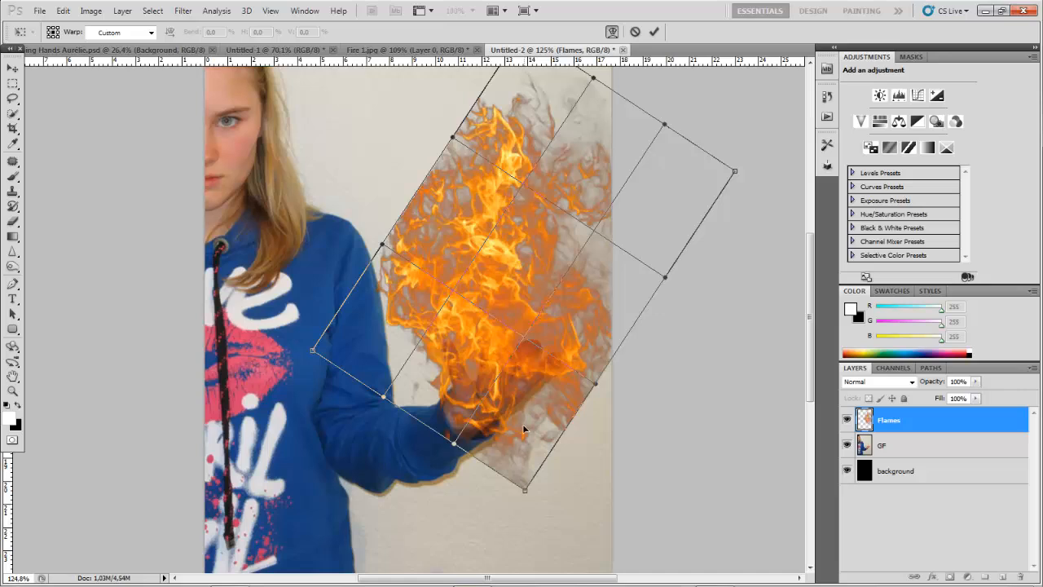
{"action": "left_click_drag", "start_coordinate": [522, 424], "coordinate": [502, 436]}
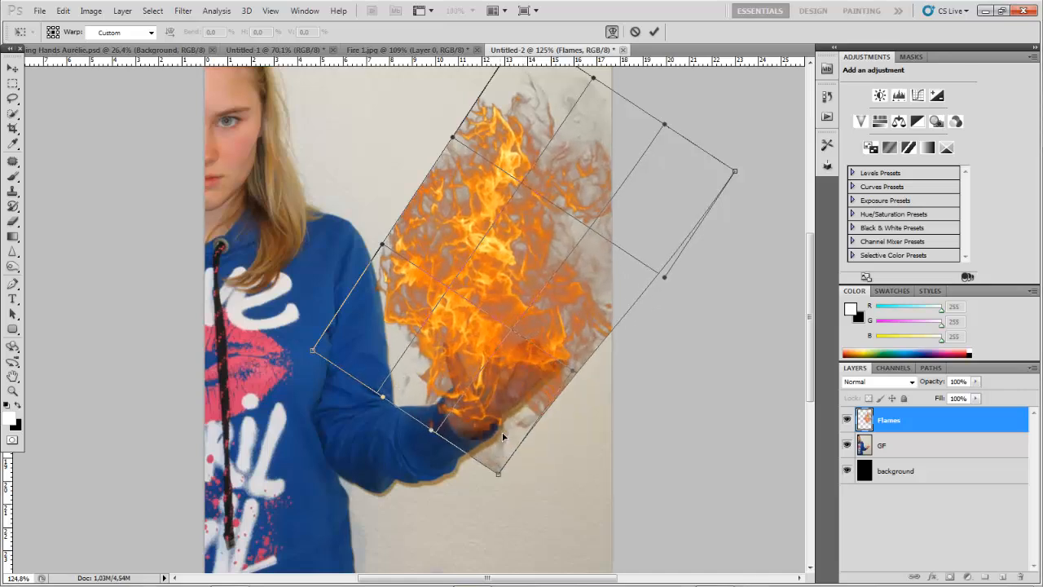
Warp the sides and top of the flames into a narrower, more upright shape rising from the palm
{"action": "scroll", "coordinate": [441, 289], "scroll_direction": "down", "scroll_amount": 4}
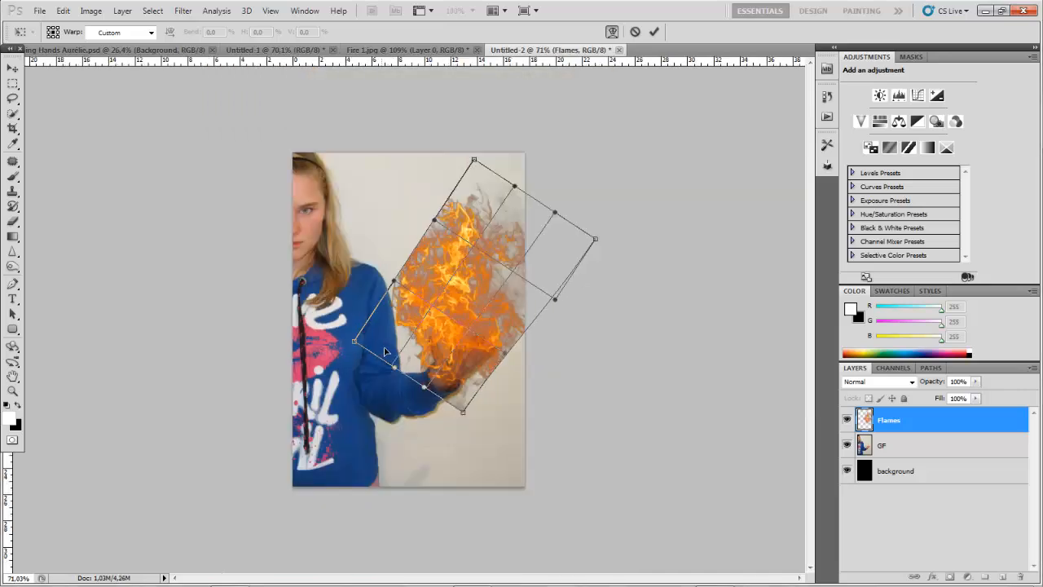
{"action": "left_click_drag", "start_coordinate": [386, 349], "coordinate": [397, 352]}
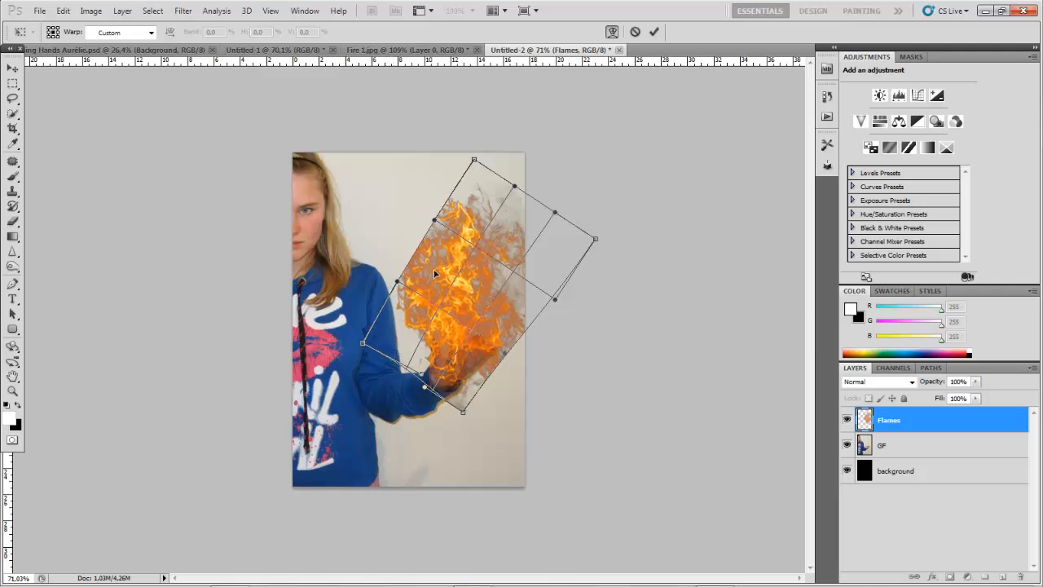
{"action": "left_click_drag", "start_coordinate": [435, 274], "coordinate": [463, 276]}
{"action": "left_click_drag", "start_coordinate": [527, 308], "coordinate": [521, 305]}
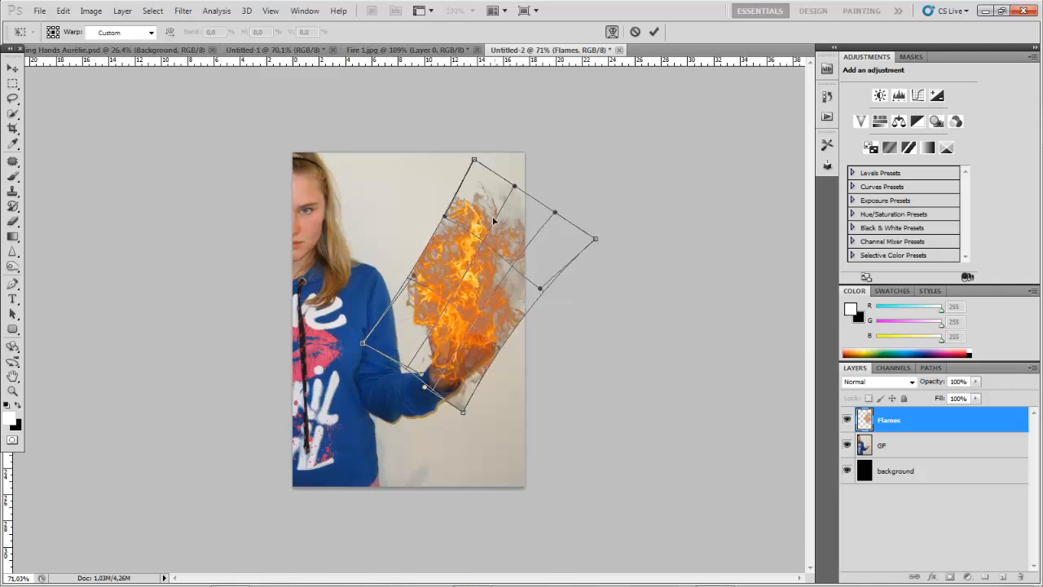
{"action": "left_click_drag", "start_coordinate": [493, 220], "coordinate": [472, 201]}
{"action": "left_click_drag", "start_coordinate": [571, 253], "coordinate": [558, 250]}
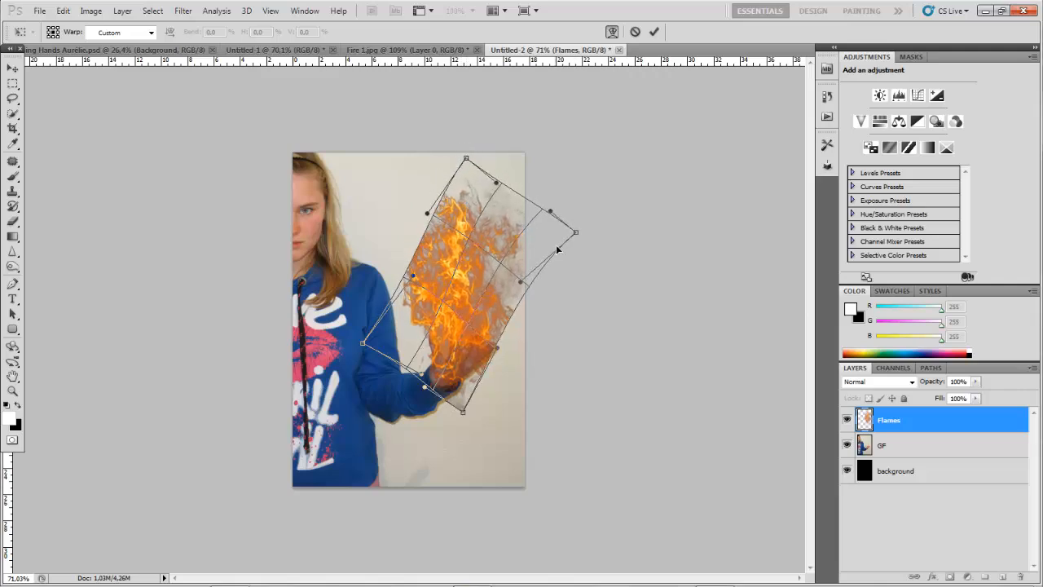
{"action": "left_click", "coordinate": [654, 32]}
Refine the warp at the base of the flames around the fingers and palm, and apply the transform
{"action": "scroll", "coordinate": [442, 251], "scroll_direction": "up", "scroll_amount": 6}
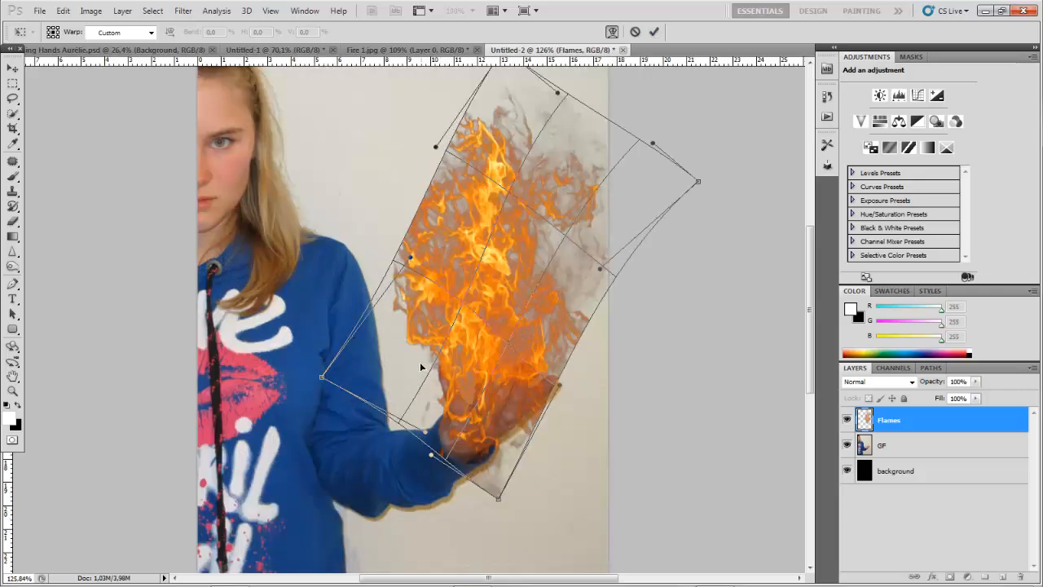
{"action": "left_click_drag", "start_coordinate": [421, 366], "coordinate": [559, 359]}
{"action": "scroll", "coordinate": [361, 186], "scroll_direction": "up", "scroll_amount": 2}
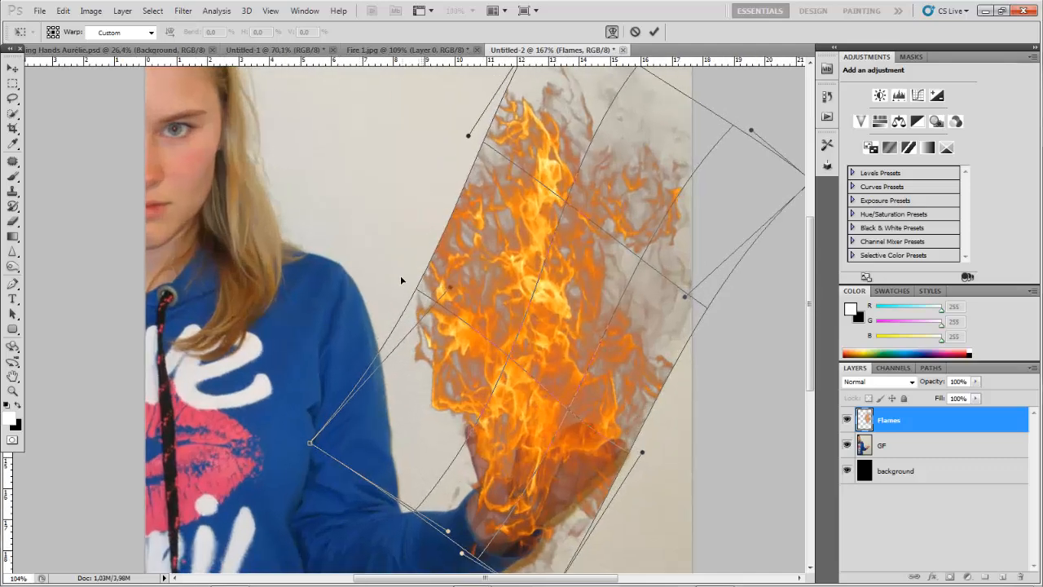
{"action": "scroll", "coordinate": [400, 275], "scroll_direction": "down", "scroll_amount": 1}
{"action": "scroll", "coordinate": [581, 495], "scroll_direction": "up", "scroll_amount": 1}
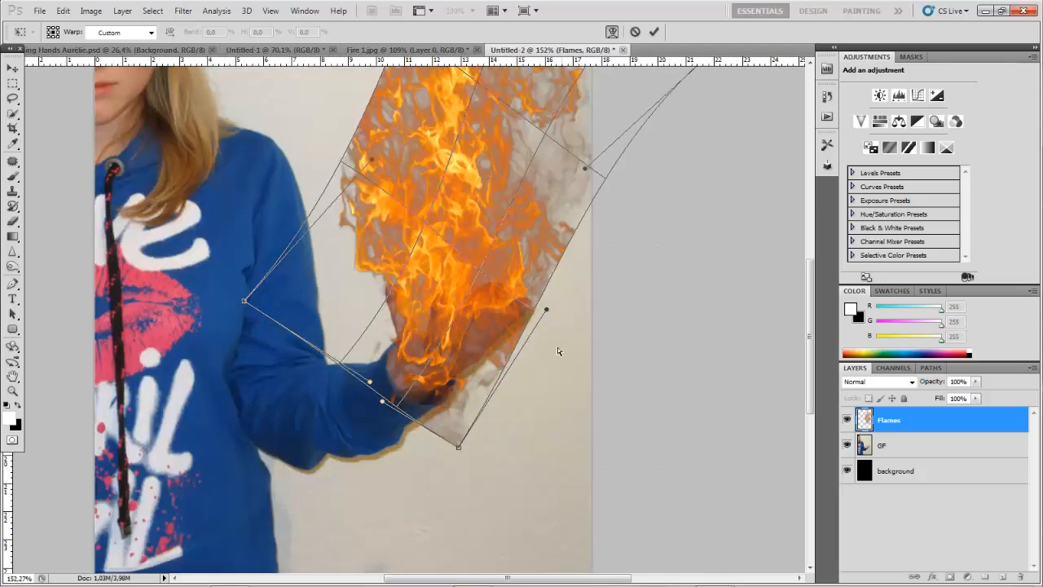
{"action": "scroll", "coordinate": [558, 347], "scroll_direction": "up", "scroll_amount": 1}
{"action": "scroll", "coordinate": [376, 310], "scroll_direction": "up", "scroll_amount": 1}
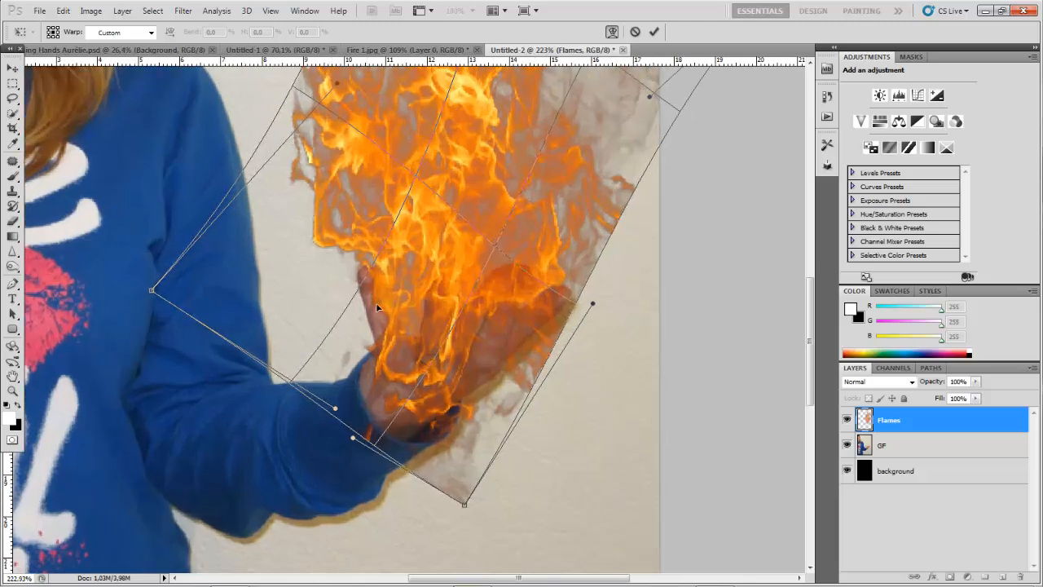
{"action": "left_click_drag", "start_coordinate": [434, 357], "coordinate": [432, 374]}
{"action": "scroll", "coordinate": [560, 69], "scroll_direction": "down", "scroll_amount": 5}
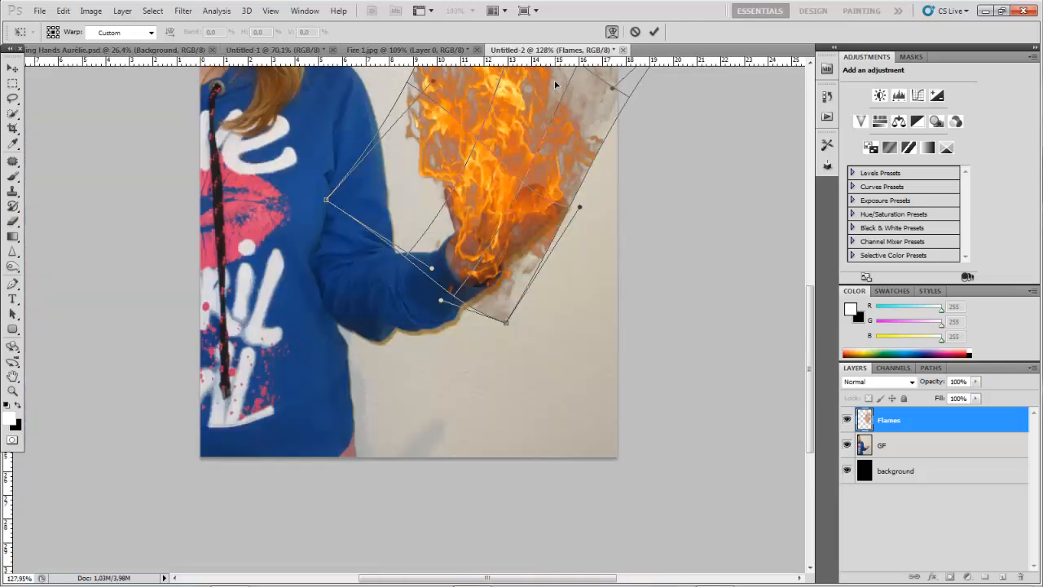
{"action": "scroll", "coordinate": [507, 141], "scroll_direction": "up", "scroll_amount": 1}
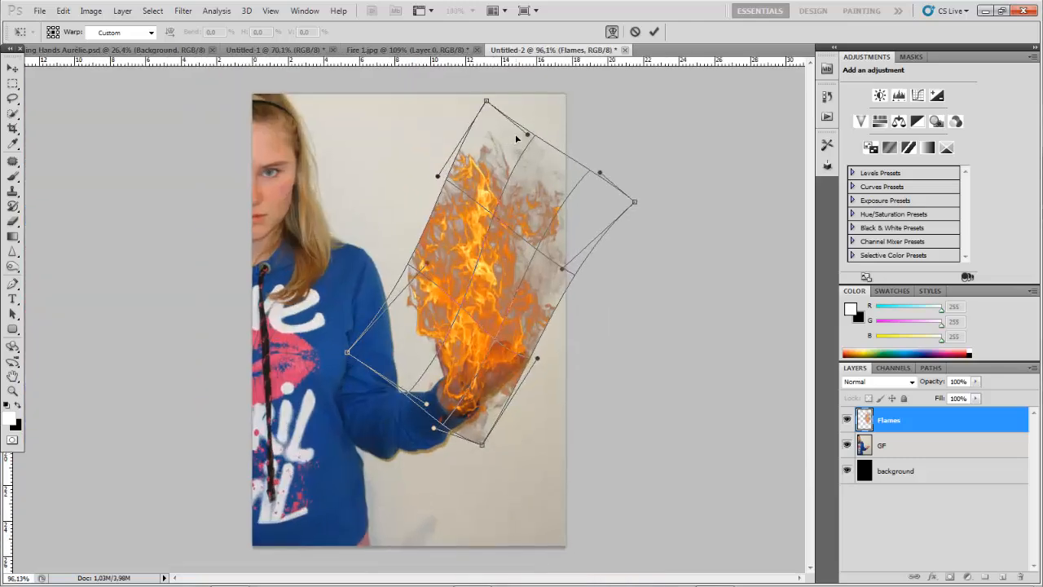
{"action": "left_click", "coordinate": [657, 32]}
{"action": "scroll", "coordinate": [471, 192], "scroll_direction": "up", "scroll_amount": 1}
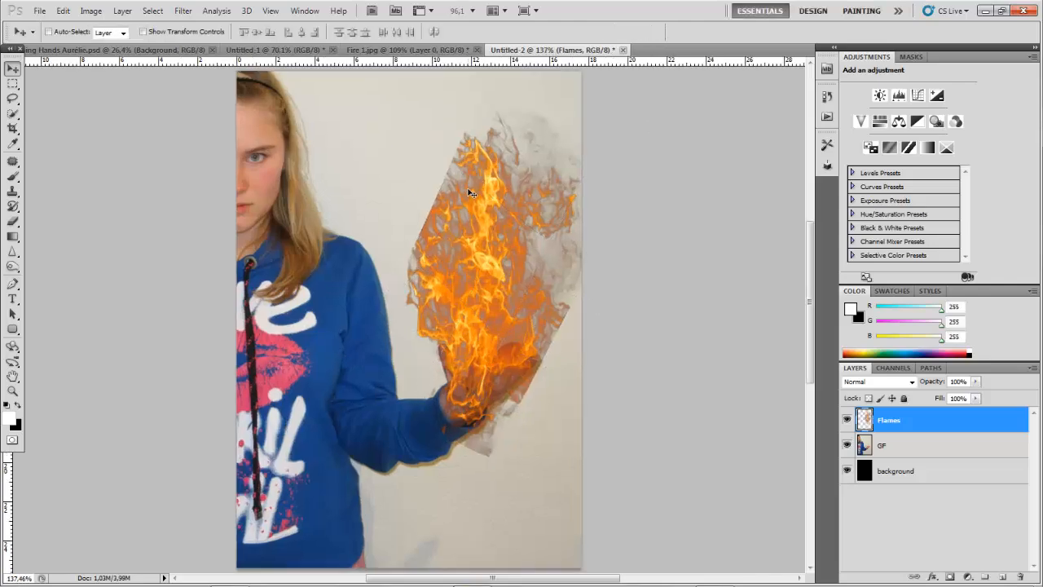
{"action": "scroll", "coordinate": [519, 171], "scroll_direction": "down", "scroll_amount": 2}
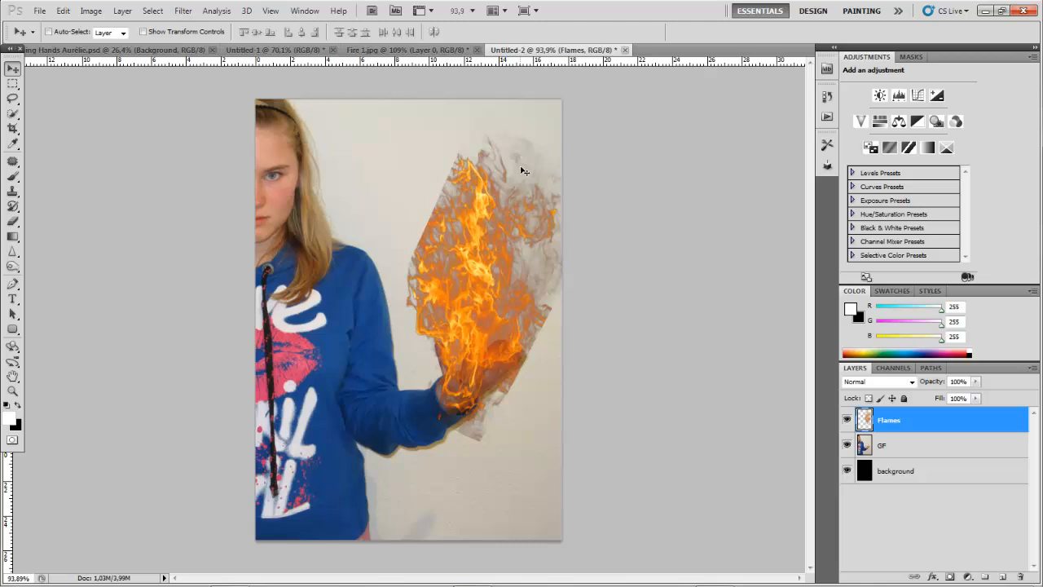
{"action": "scroll", "coordinate": [486, 183], "scroll_direction": "up", "scroll_amount": 1}
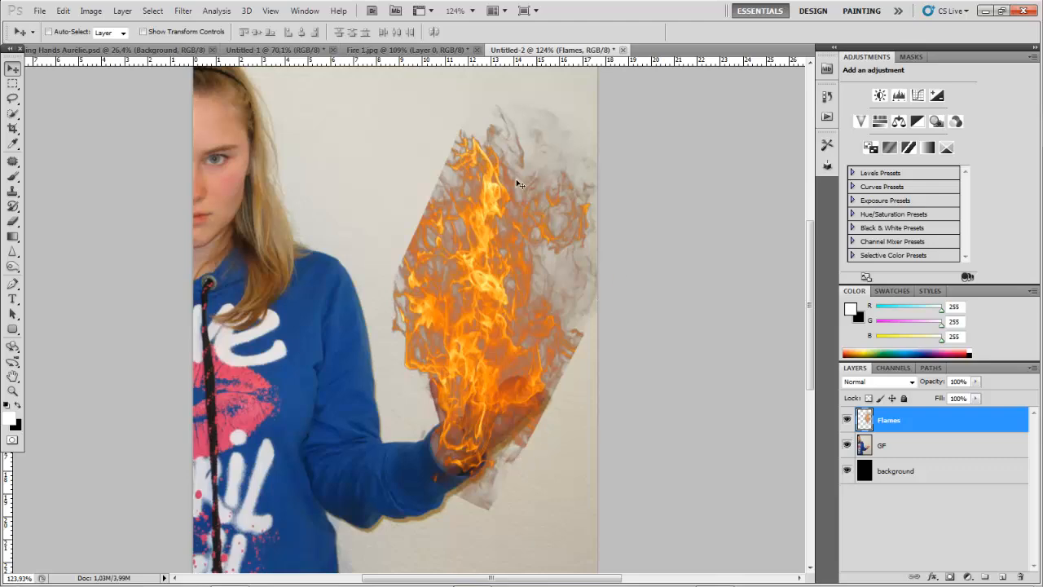
{"action": "scroll", "coordinate": [408, 151], "scroll_direction": "down", "scroll_amount": 2}
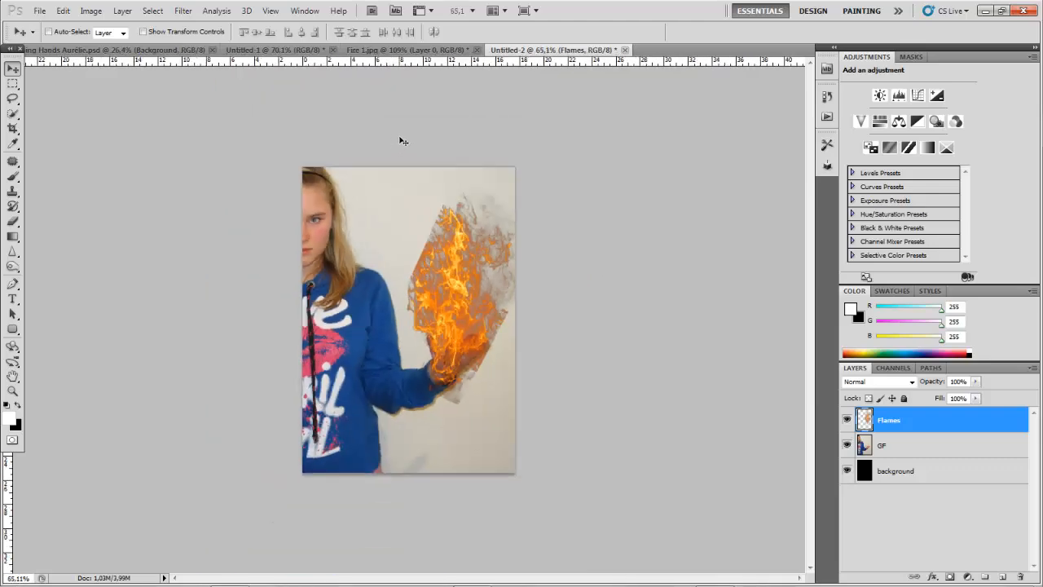
Add a layer mask to the Flames layer
{"action": "scroll", "coordinate": [395, 145], "scroll_direction": "up", "scroll_amount": 2}
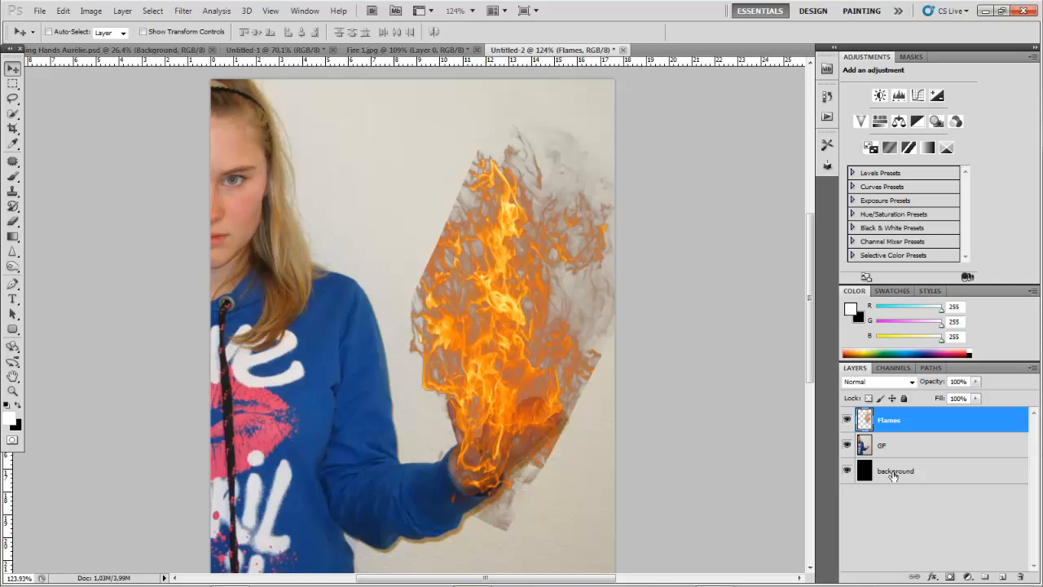
{"action": "left_click", "coordinate": [950, 576]}
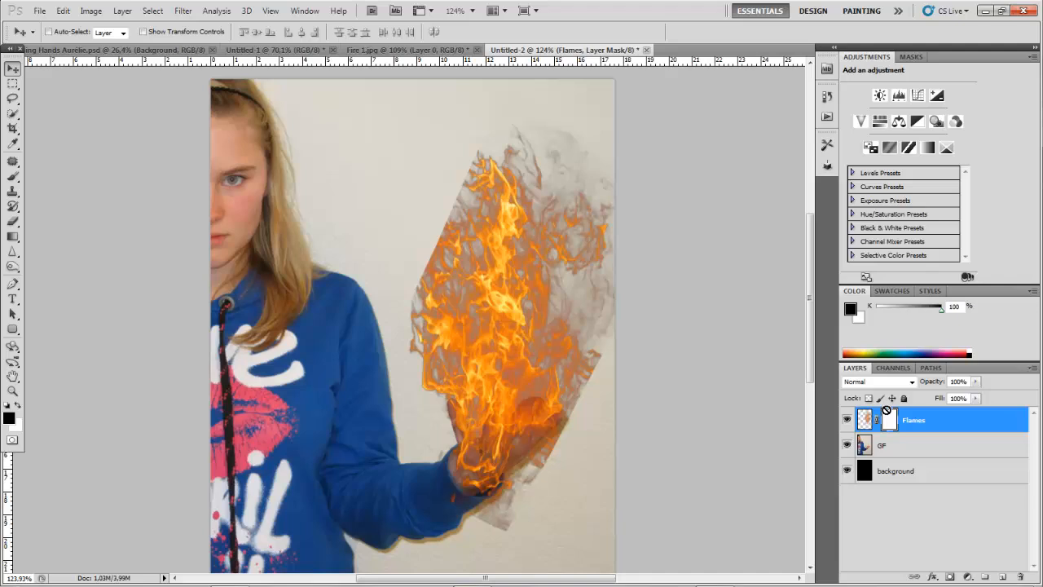
{"action": "key", "text": "ctrl+z"}
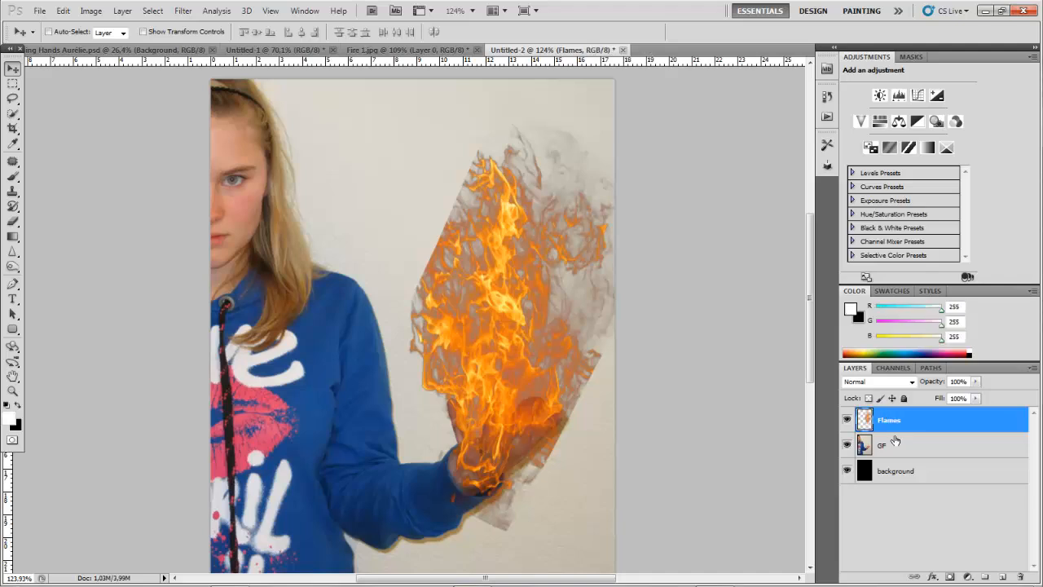
{"action": "left_click", "coordinate": [922, 521]}
{"action": "left_click", "coordinate": [910, 433]}
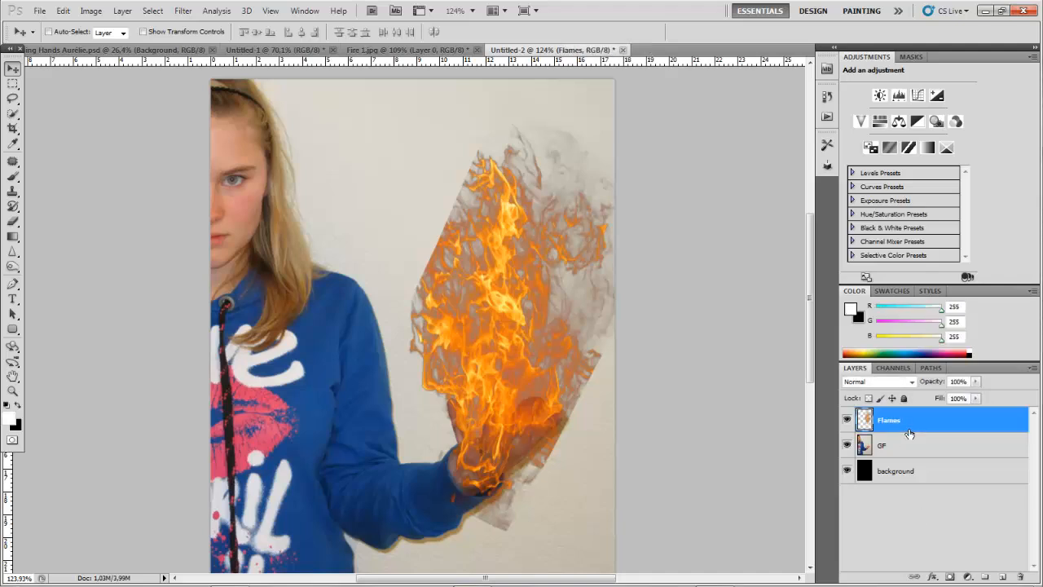
{"action": "left_click", "coordinate": [950, 577]}
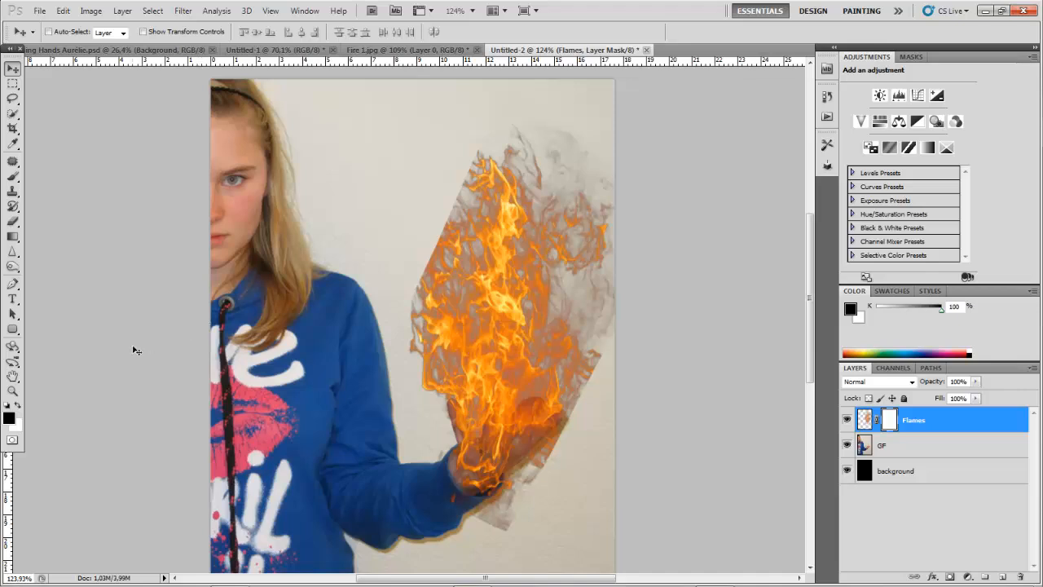
Paint black on the Flames mask with a hard 70 px brush to hide the flames below the hand and over the lower palm
{"action": "key", "text": "b"}
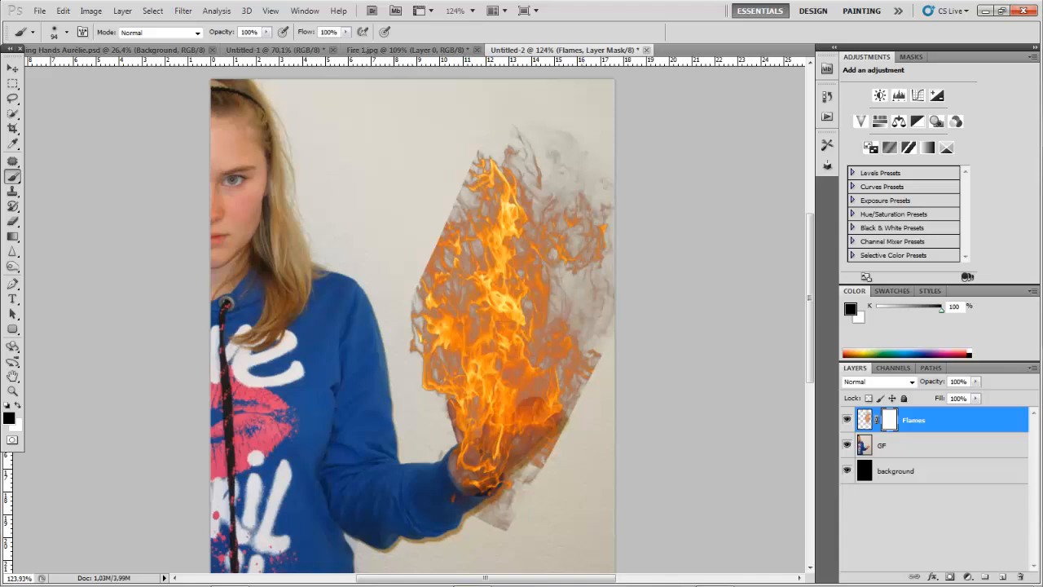
{"action": "scroll", "coordinate": [330, 285], "scroll_direction": "down", "scroll_amount": 4}
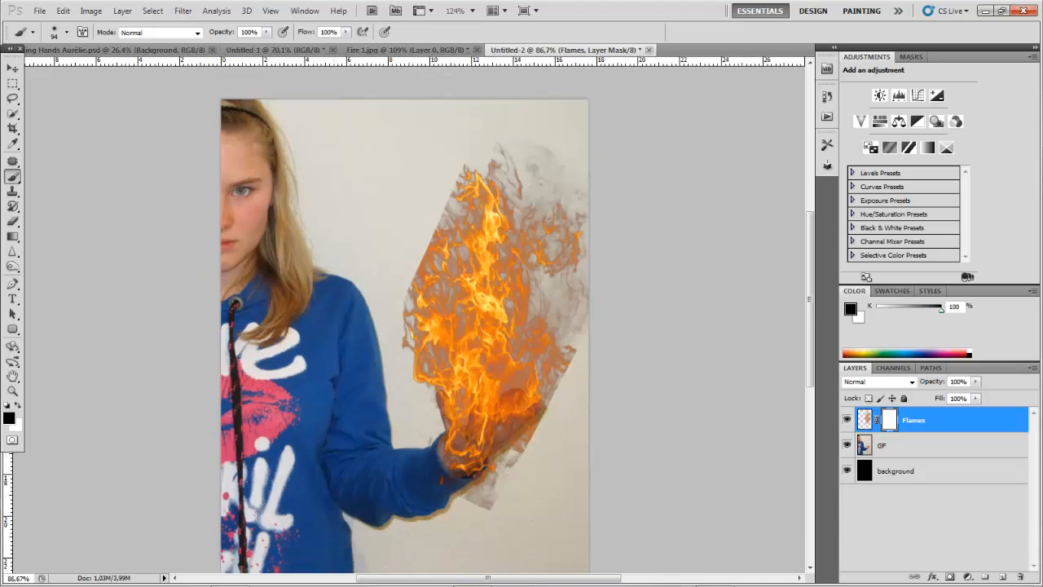
{"action": "scroll", "coordinate": [411, 401], "scroll_direction": "up", "scroll_amount": 2}
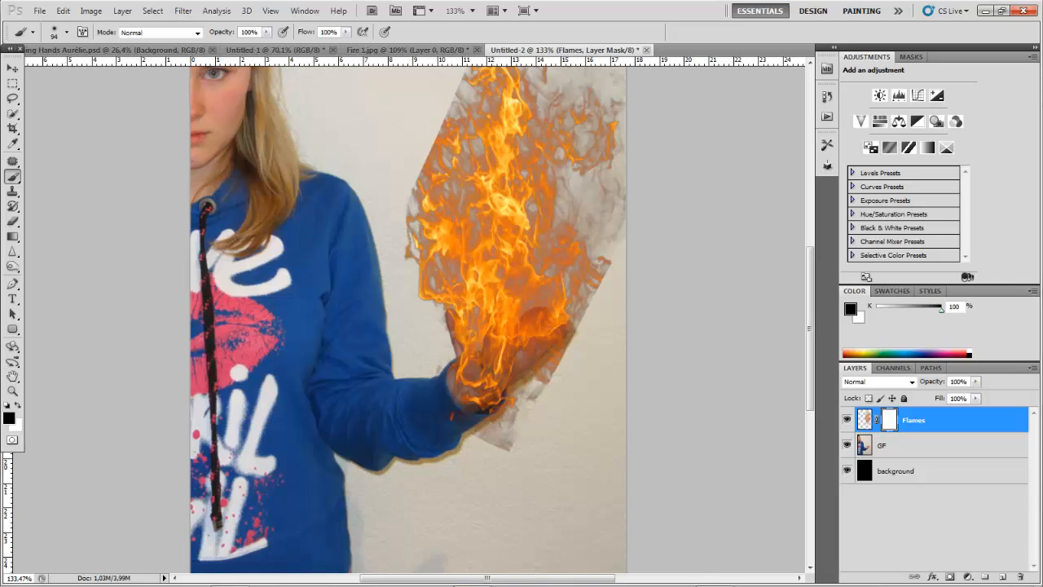
{"action": "left_click", "coordinate": [66, 33]}
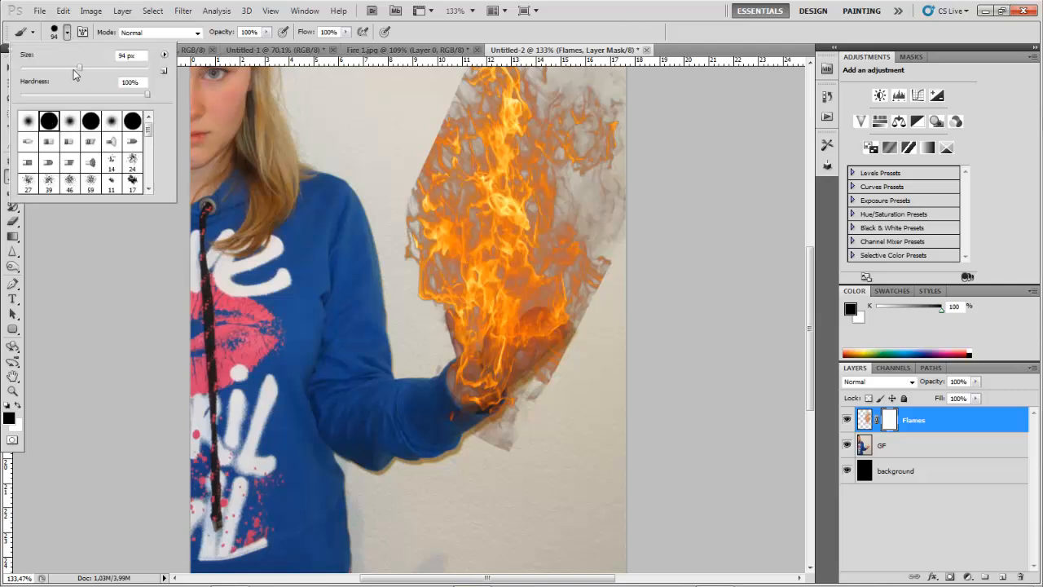
{"action": "left_click_drag", "start_coordinate": [79, 74], "coordinate": [74, 72]}
{"action": "key", "text": "Return"}
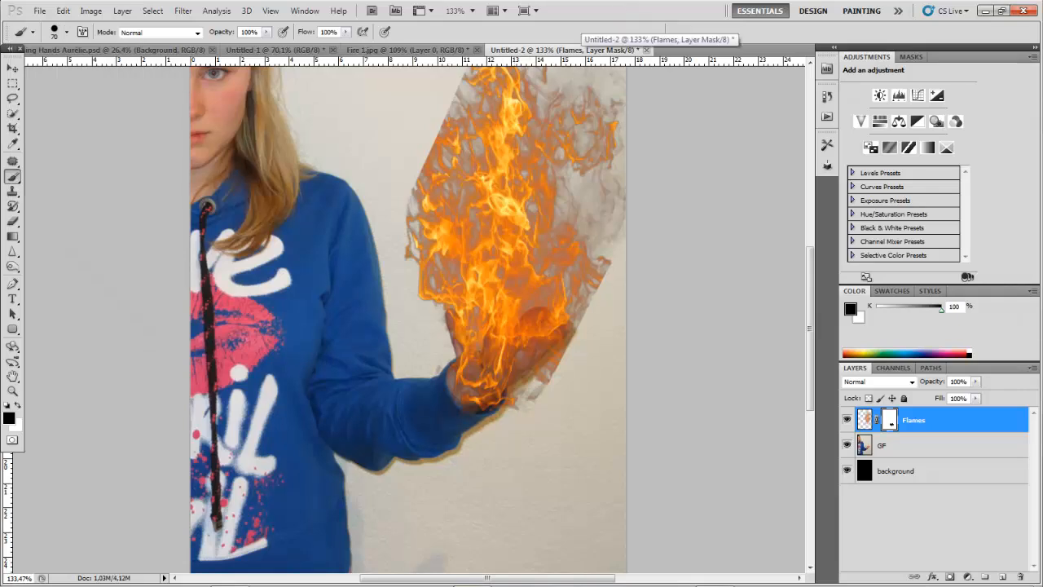
{"action": "left_click_drag", "start_coordinate": [530, 425], "coordinate": [582, 391]}
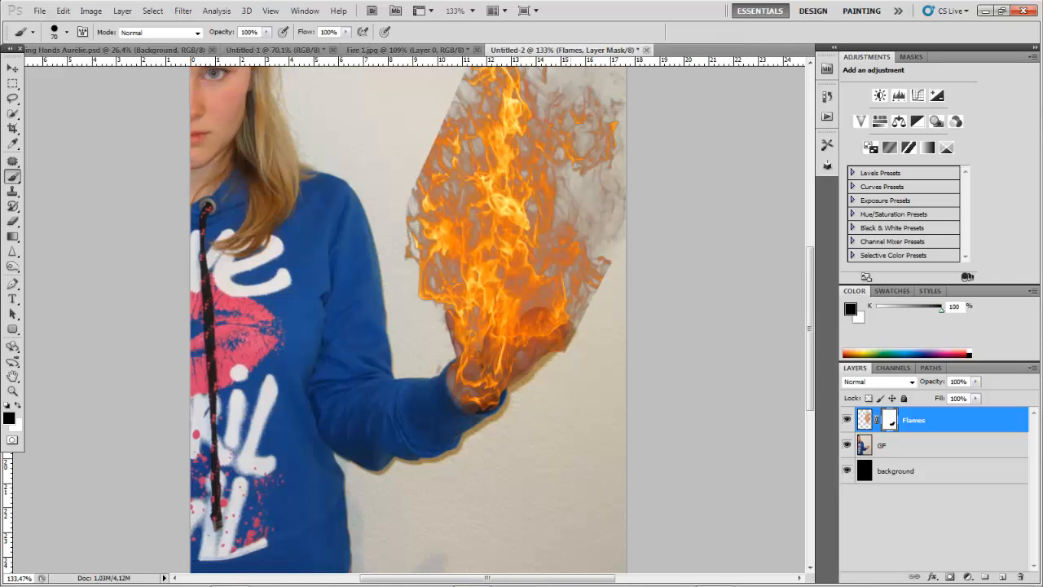
{"action": "left_click_drag", "start_coordinate": [471, 418], "coordinate": [496, 415]}
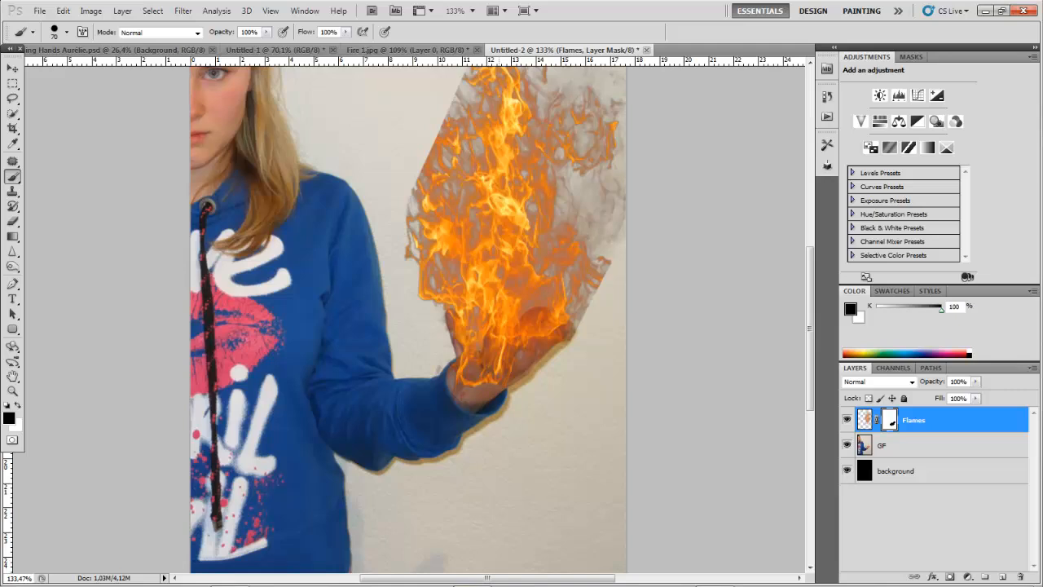
{"action": "left_click_drag", "start_coordinate": [505, 375], "coordinate": [465, 371]}
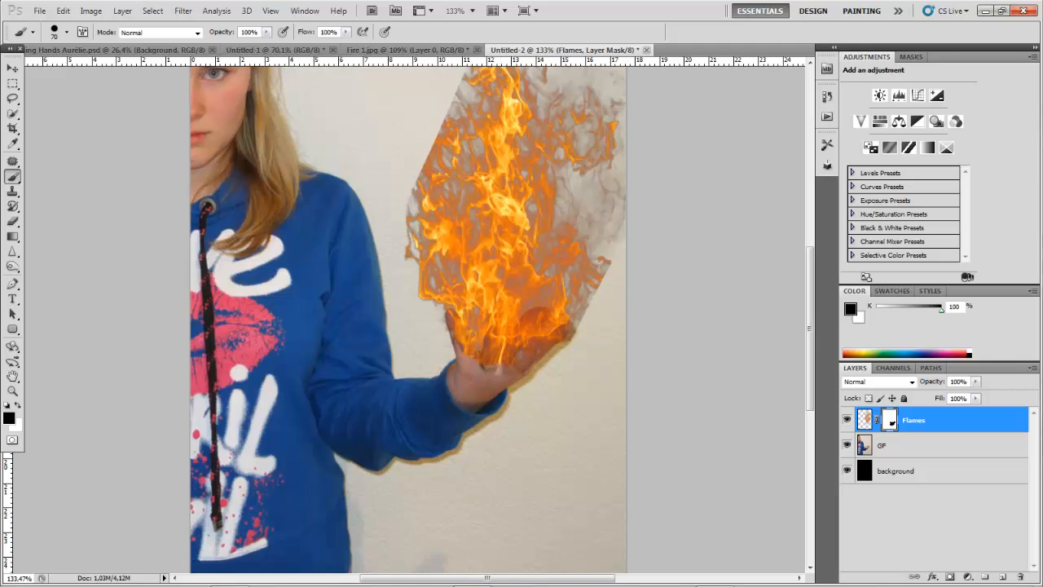
Set the brush to the Soft Round Pressure Size tip at 51% opacity
{"action": "scroll", "coordinate": [698, 137], "scroll_direction": "down", "scroll_amount": 6}
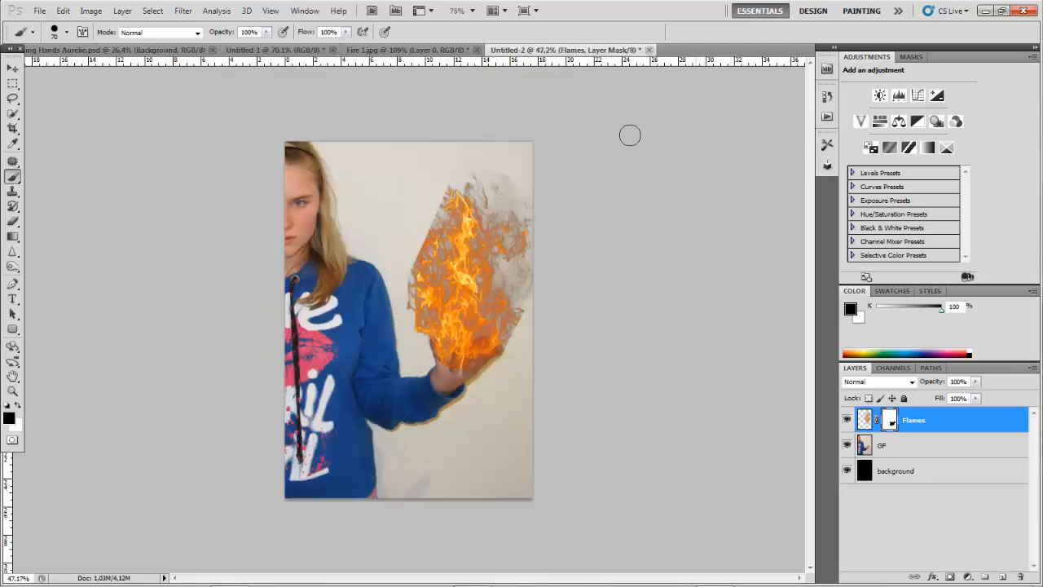
{"action": "scroll", "coordinate": [497, 195], "scroll_direction": "up", "scroll_amount": 4}
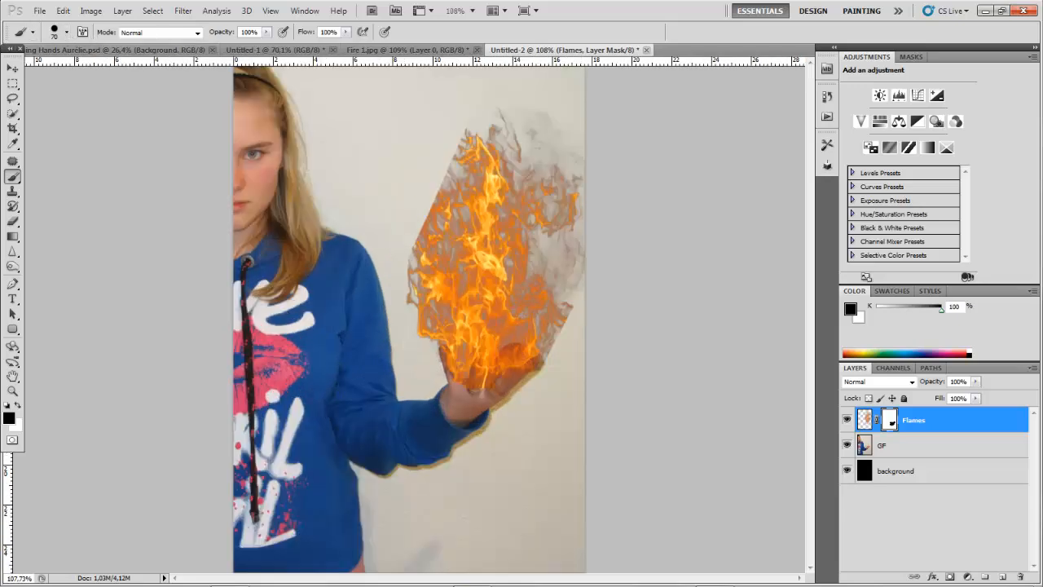
{"action": "mouse_move", "coordinate": [266, 34]}
{"action": "left_mouse_down"}
{"action": "mouse_move", "coordinate": [270, 43]}
{"action": "mouse_move", "coordinate": [235, 47]}
{"action": "left_mouse_up"}
{"action": "left_click", "coordinate": [67, 33]}
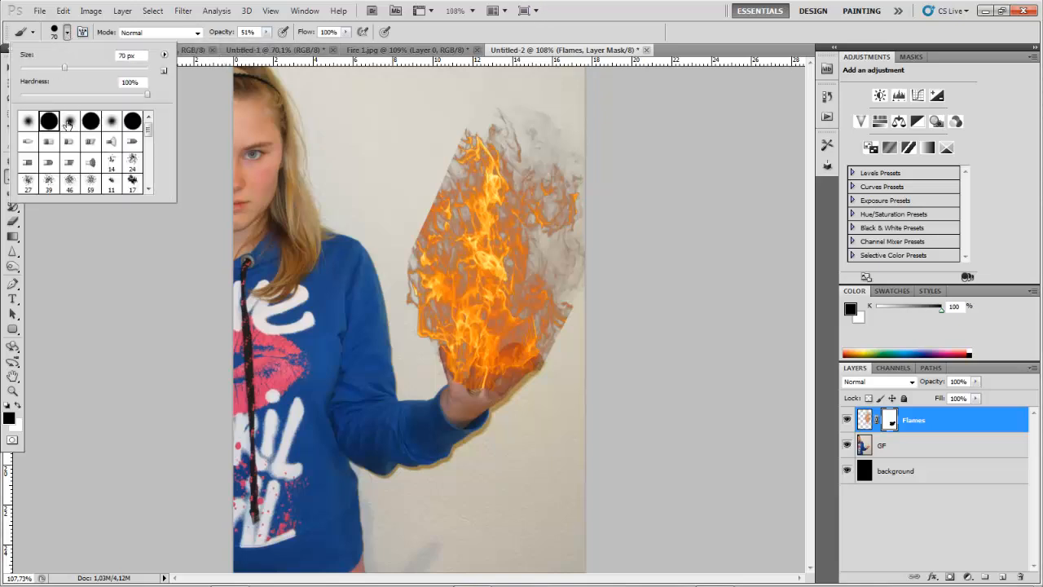
{"action": "left_click", "coordinate": [69, 124]}
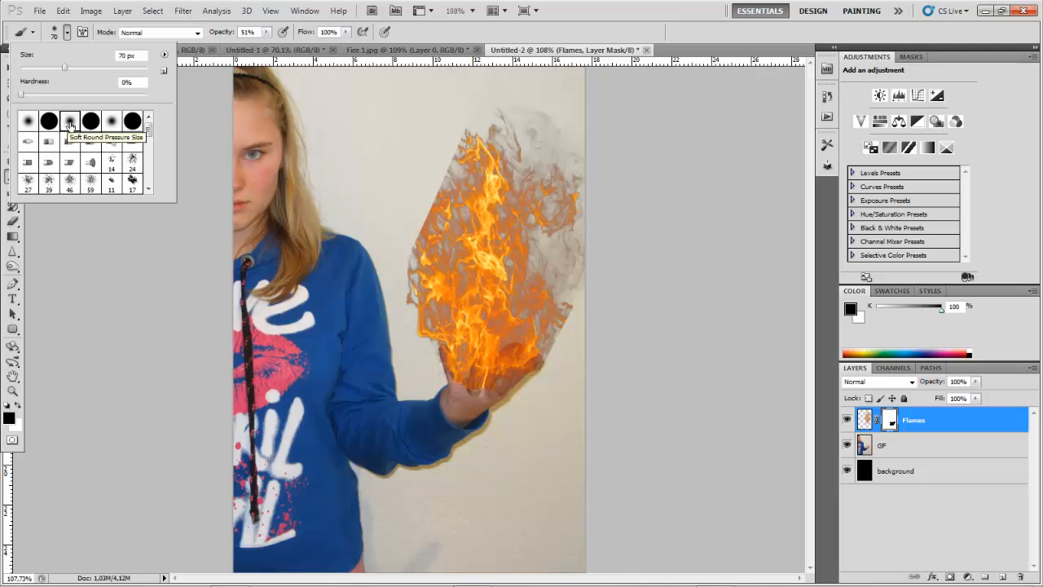
{"action": "left_click", "coordinate": [29, 124]}
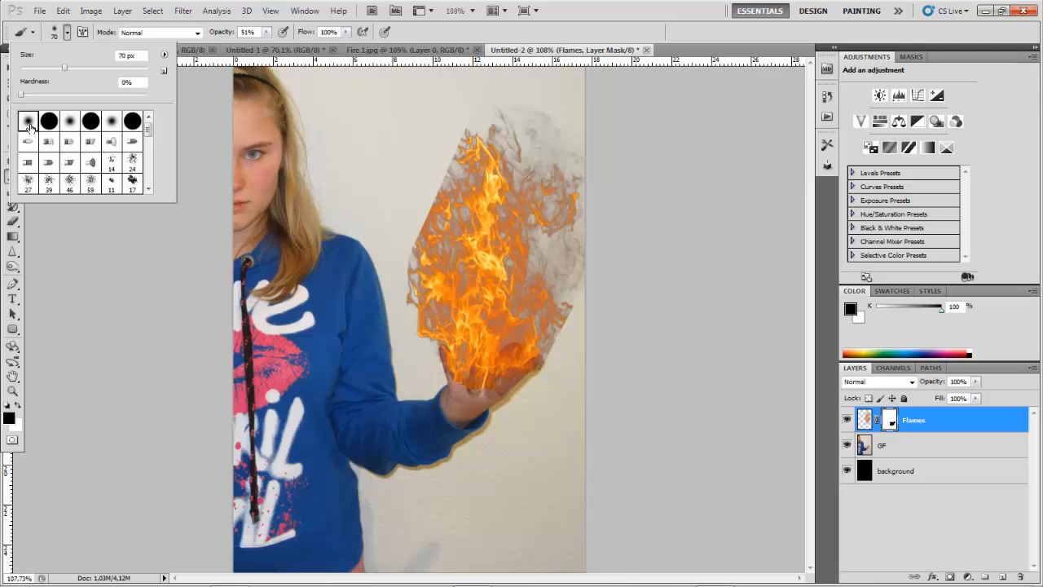
{"action": "left_click", "coordinate": [71, 123]}
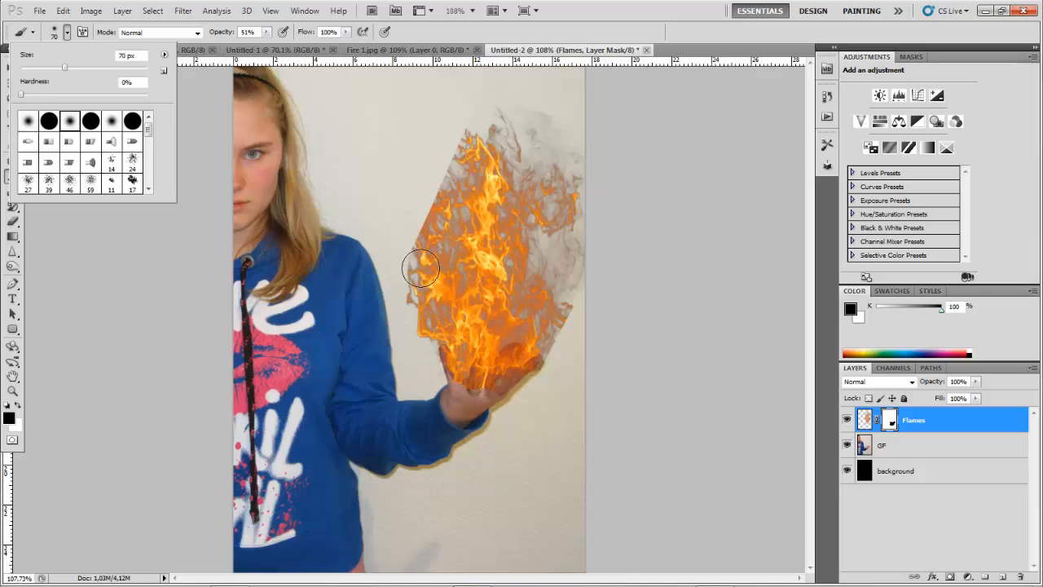
{"action": "left_click", "coordinate": [440, 220]}
{"action": "scroll", "coordinate": [414, 199], "scroll_direction": "up", "scroll_amount": 5}
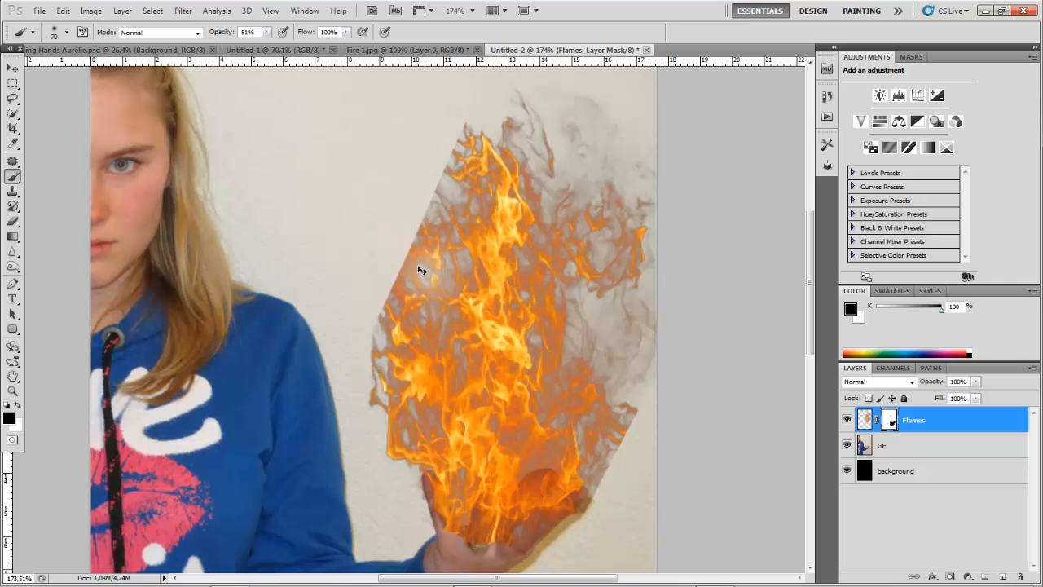
{"action": "left_click", "coordinate": [421, 270]}
{"action": "scroll", "coordinate": [399, 309], "scroll_direction": "down", "scroll_amount": 2}
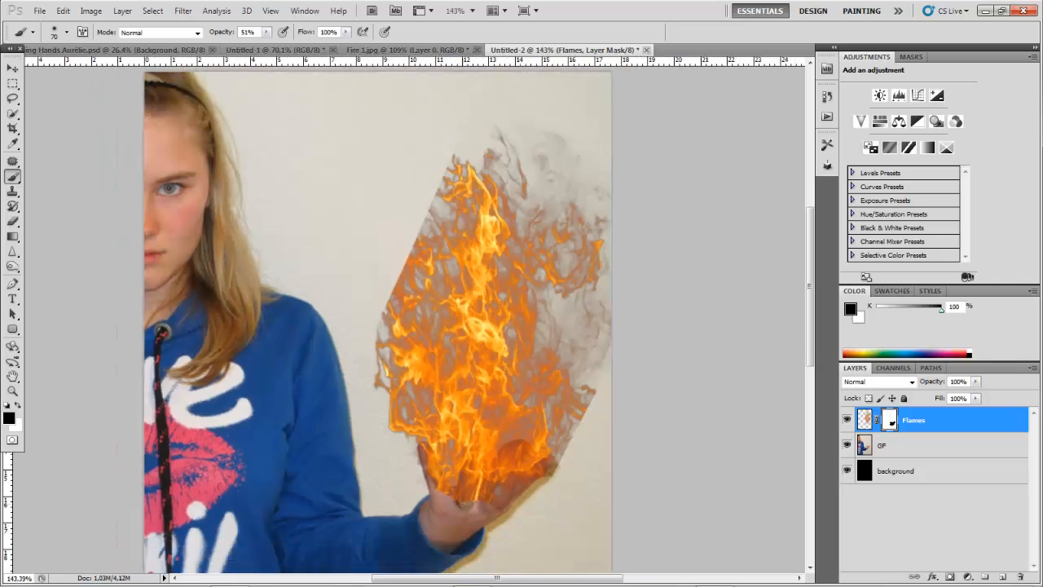
Fade the flames over the thumb, palm and fingers by dabbing the mask with the soft black brush
{"action": "left_click", "coordinate": [422, 483]}
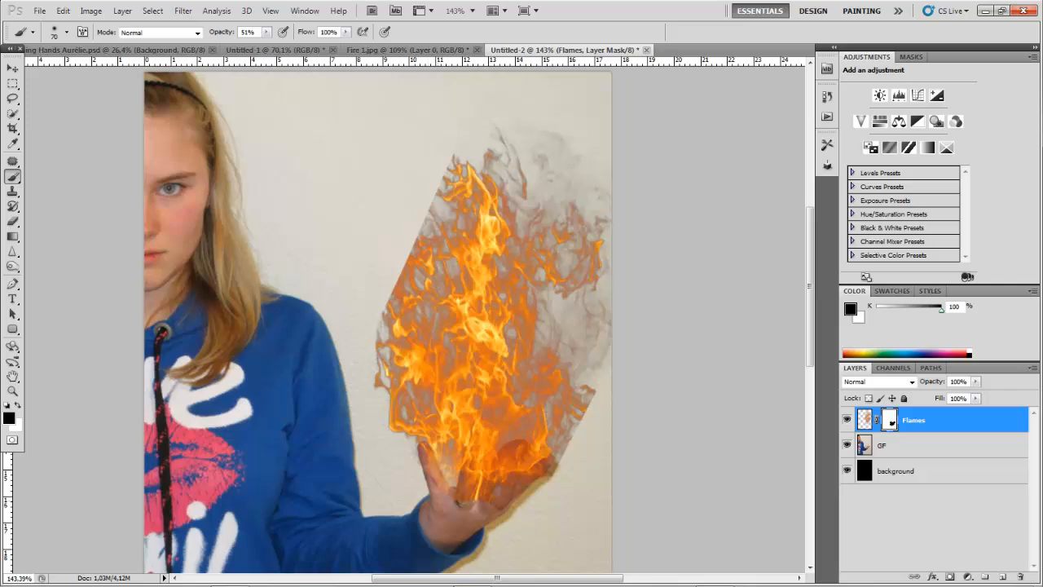
{"action": "left_click", "coordinate": [494, 489]}
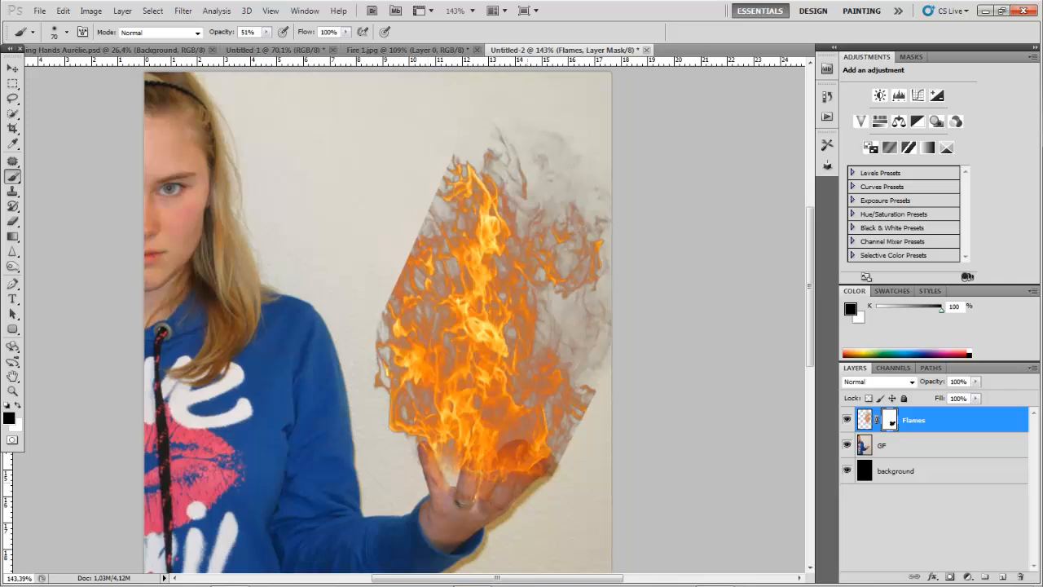
{"action": "left_click", "coordinate": [535, 477]}
{"action": "left_click", "coordinate": [545, 467]}
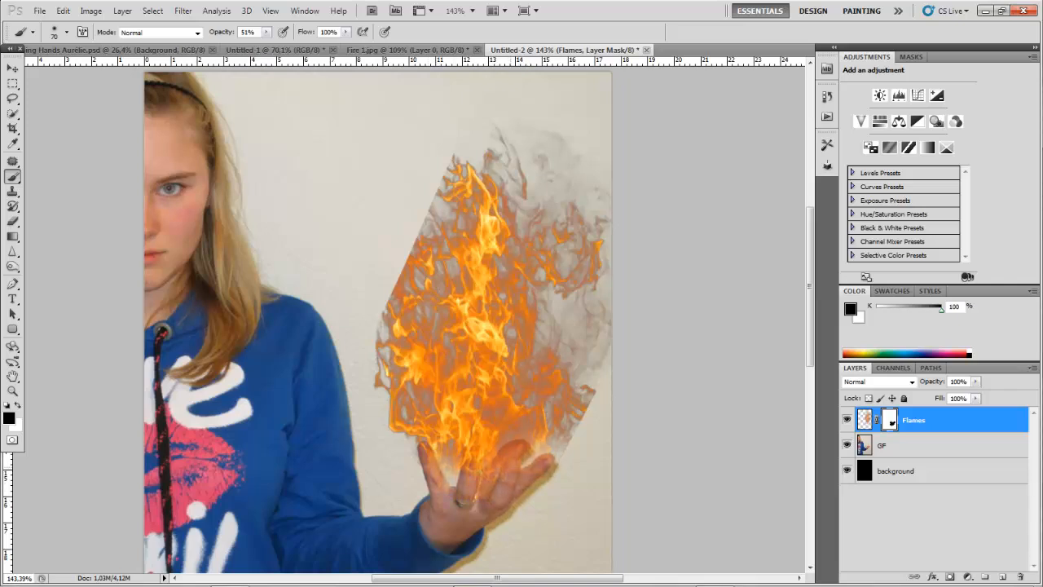
{"action": "left_click", "coordinate": [551, 437]}
{"action": "left_click", "coordinate": [500, 450]}
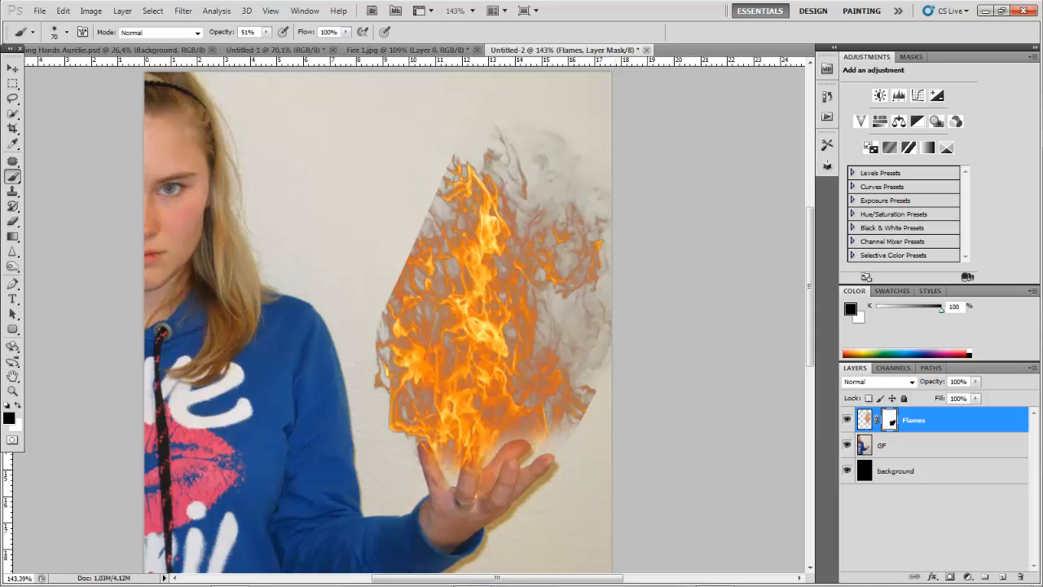
Soften the straight cut edges on both sides of the flames by painting along them on the mask
{"action": "left_click_drag", "start_coordinate": [602, 339], "coordinate": [593, 365]}
{"action": "left_click_drag", "start_coordinate": [580, 414], "coordinate": [583, 399]}
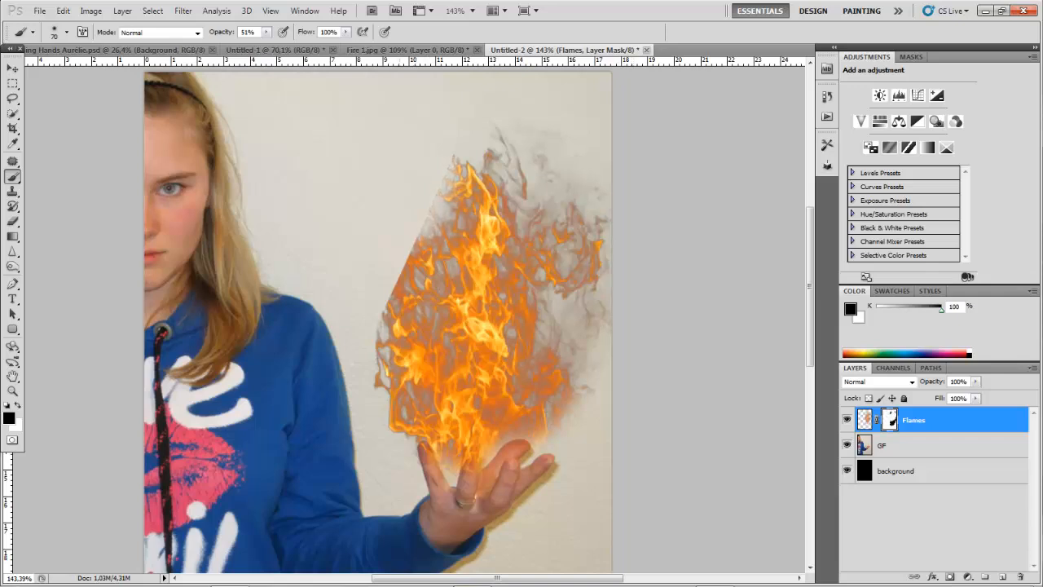
{"action": "left_click_drag", "start_coordinate": [423, 243], "coordinate": [383, 338]}
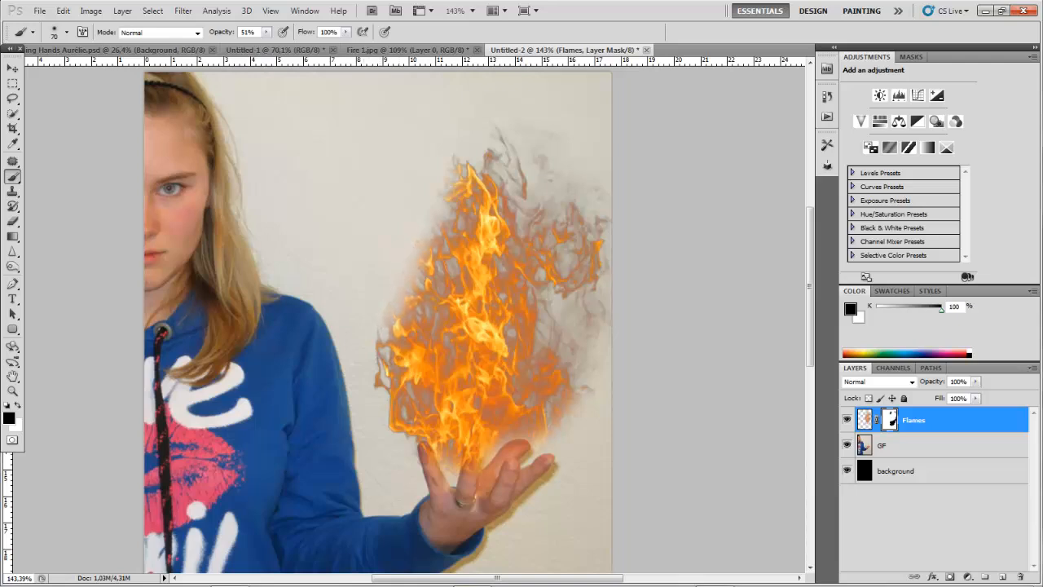
Switch to the hard round brush tip and touch up the mask along the flames' edge nearest the girl
{"action": "left_click", "coordinate": [66, 33]}
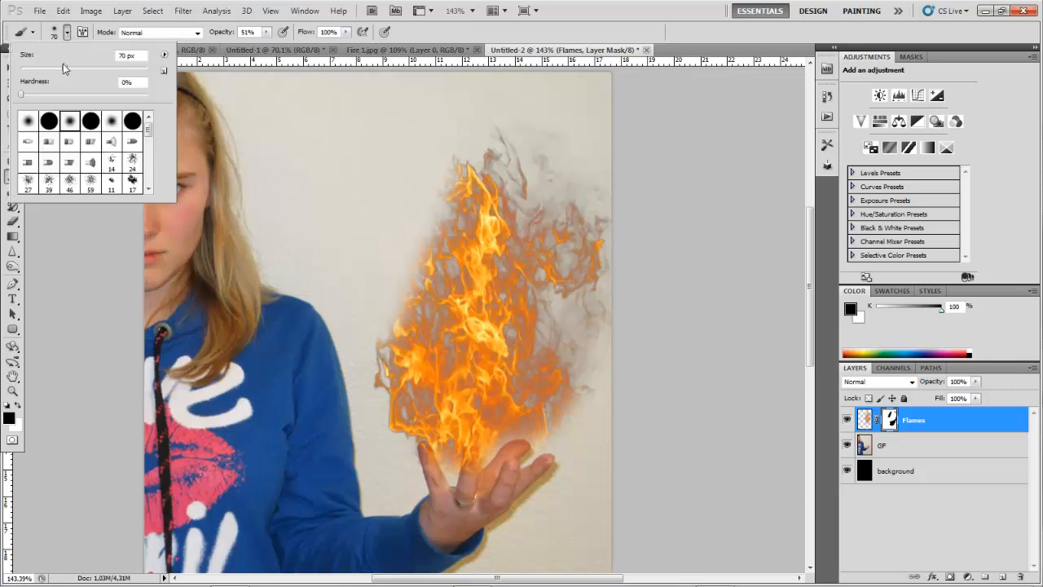
{"action": "left_click", "coordinate": [54, 122]}
{"action": "key", "text": "Return"}
{"action": "scroll", "coordinate": [416, 218], "scroll_direction": "up", "scroll_amount": 1}
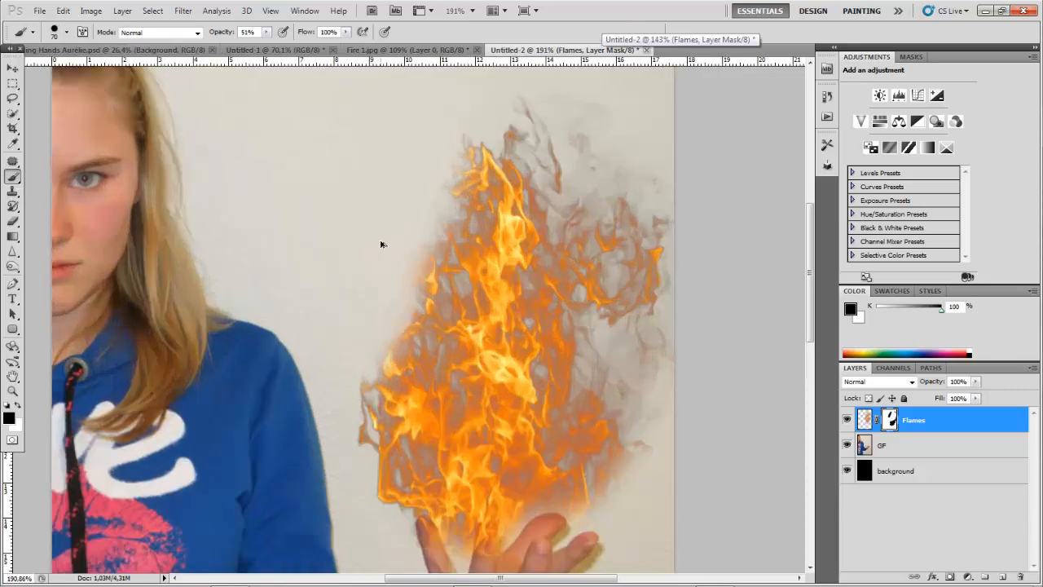
{"action": "left_click_drag", "start_coordinate": [408, 292], "coordinate": [399, 336]}
{"action": "scroll", "coordinate": [447, 186], "scroll_direction": "down", "scroll_amount": 3}
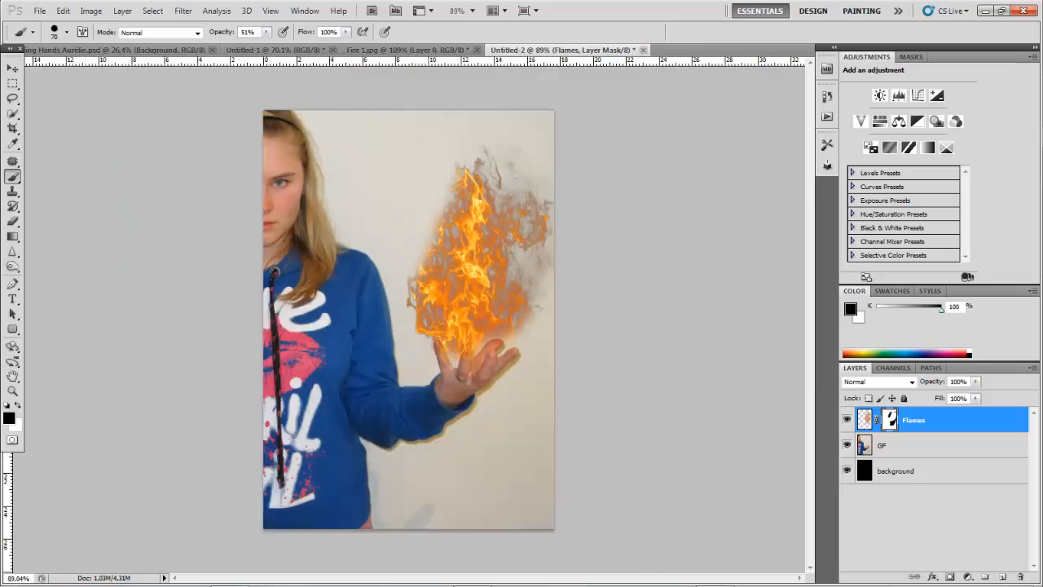
{"action": "scroll", "coordinate": [538, 367], "scroll_direction": "up", "scroll_amount": 3}
{"action": "scroll", "coordinate": [573, 244], "scroll_direction": "down", "scroll_amount": 4}
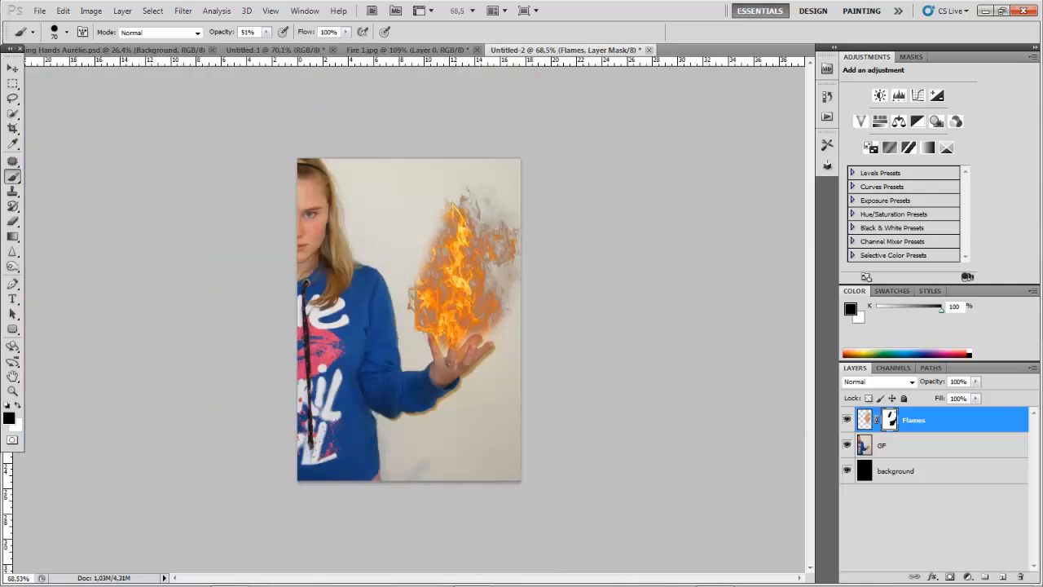
Touch up the mask just above the fingertips with the hard round brush, and switch the foreground colour to white
{"action": "scroll", "coordinate": [505, 269], "scroll_direction": "up", "scroll_amount": 4}
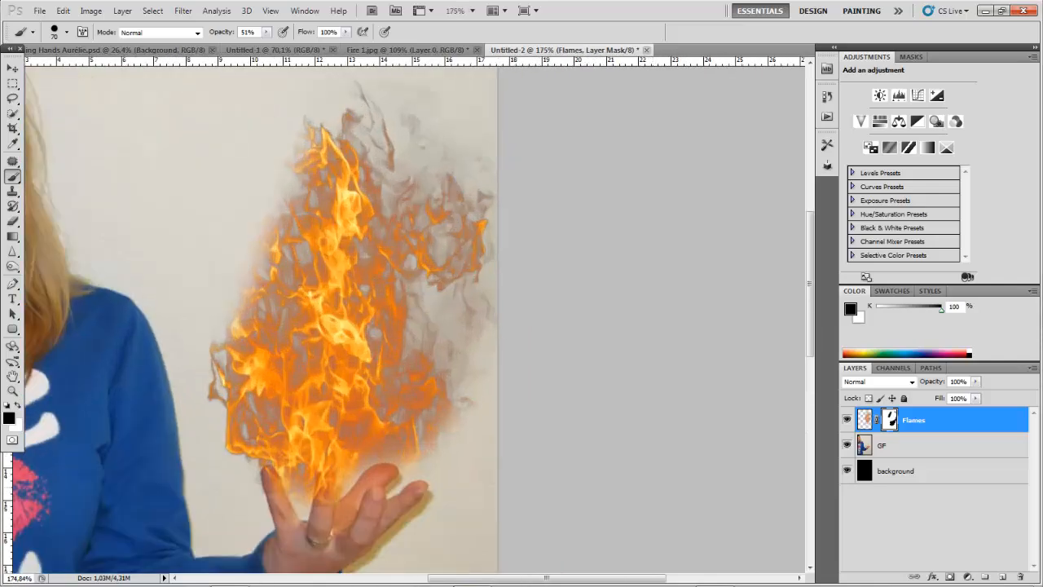
{"action": "left_click", "coordinate": [400, 481]}
{"action": "left_click", "coordinate": [67, 33]}
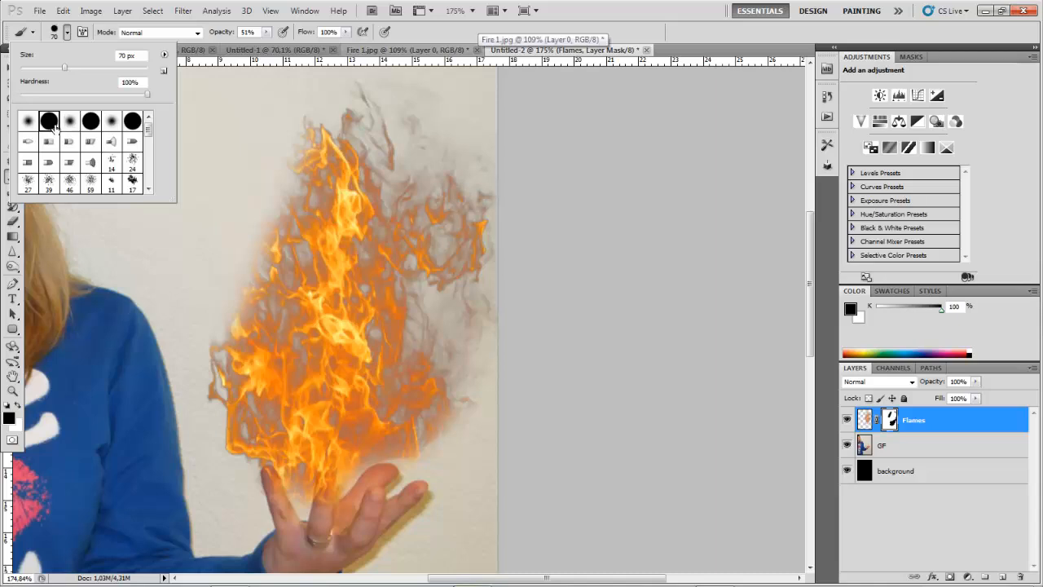
{"action": "scroll", "coordinate": [558, 264], "scroll_direction": "down", "scroll_amount": 4}
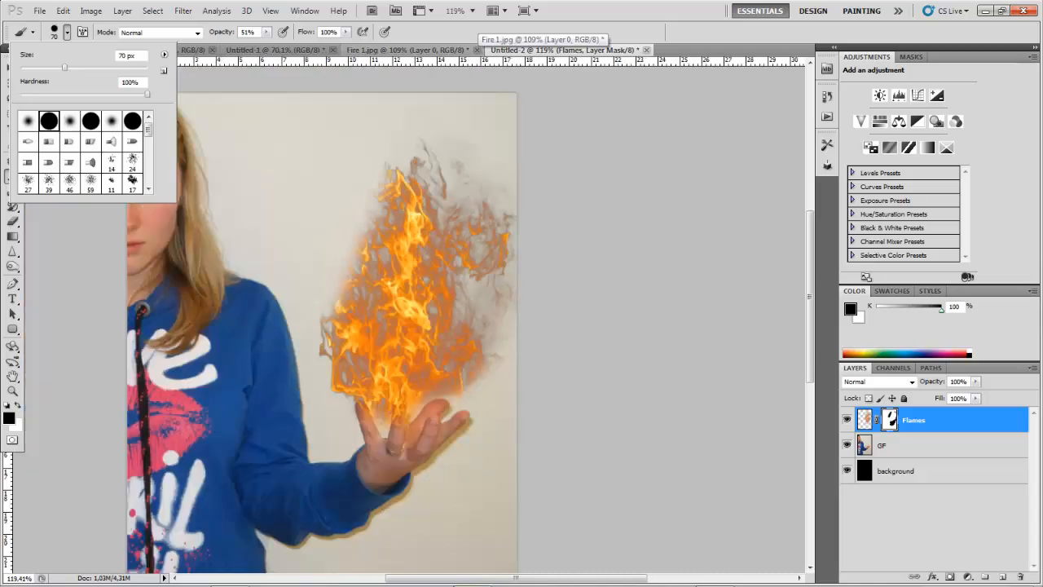
{"action": "left_click", "coordinate": [17, 406]}
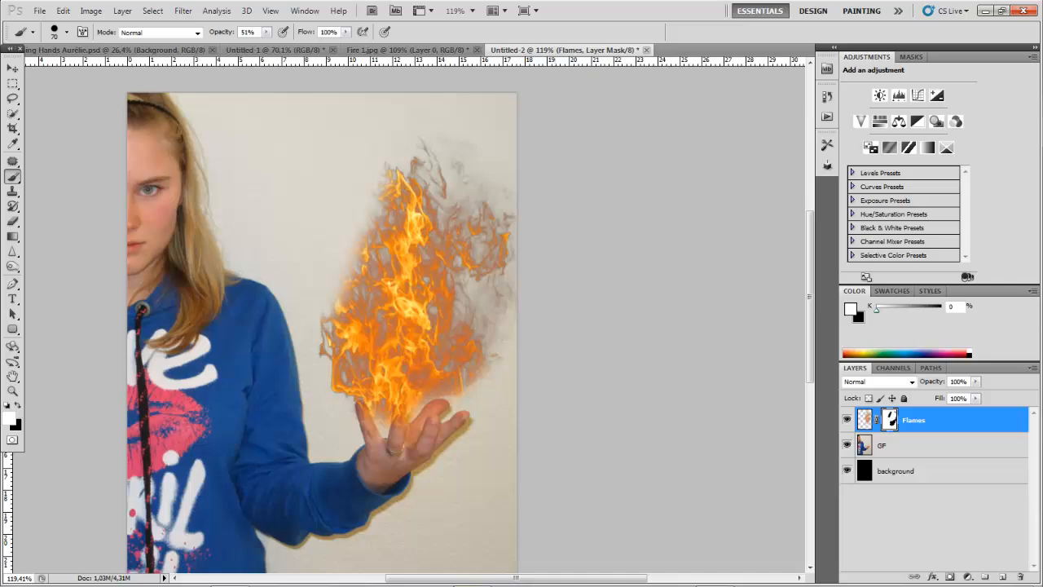
Set the hard round brush to 12 px and paint the flames back in between the fingers on the mask with white
{"action": "scroll", "coordinate": [386, 297], "scroll_direction": "up", "scroll_amount": 4}
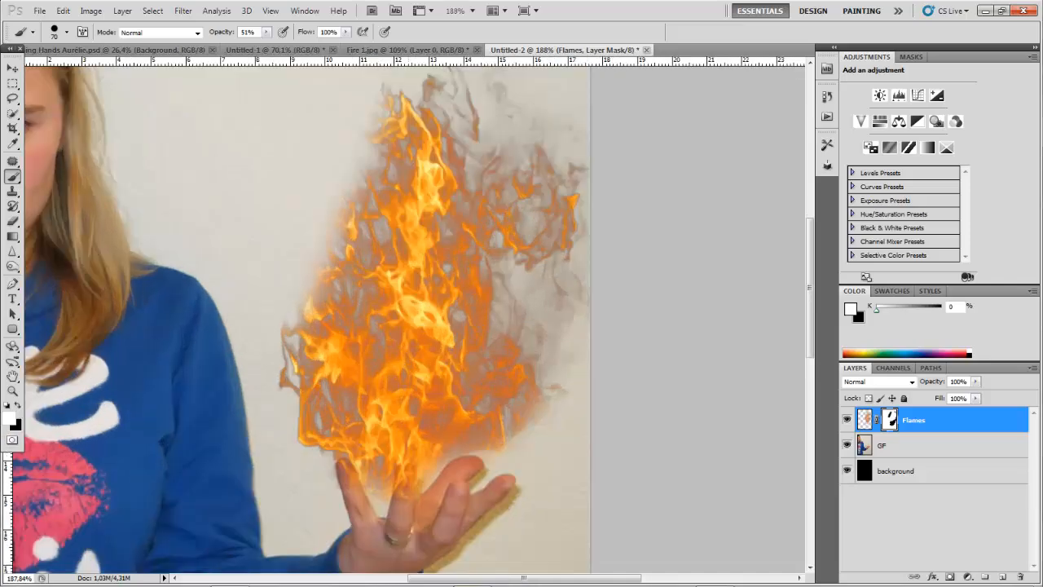
{"action": "scroll", "coordinate": [386, 298], "scroll_direction": "up", "scroll_amount": 2}
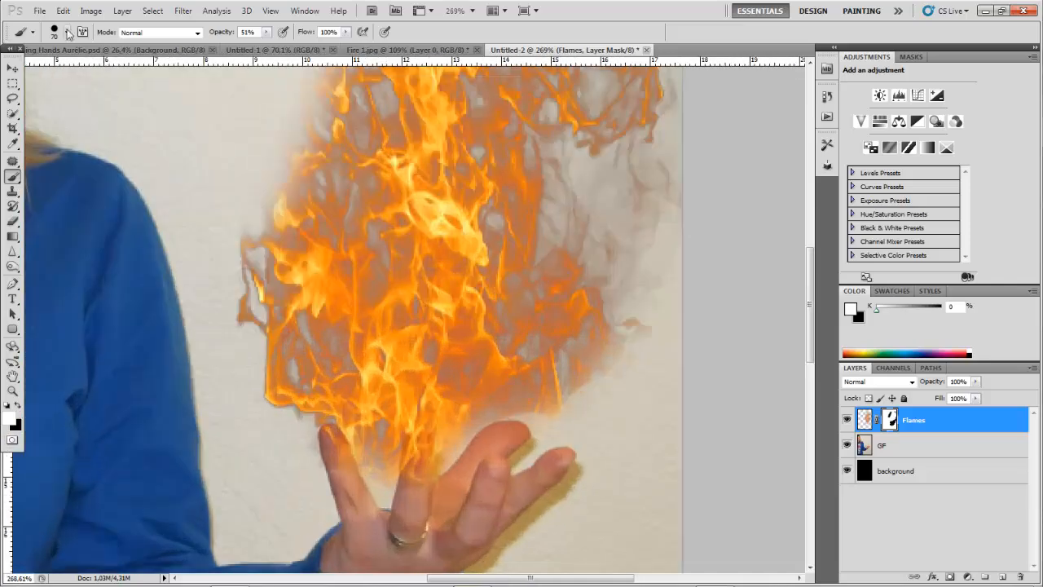
{"action": "left_click", "coordinate": [66, 34]}
{"action": "left_click_drag", "start_coordinate": [65, 70], "coordinate": [27, 73]}
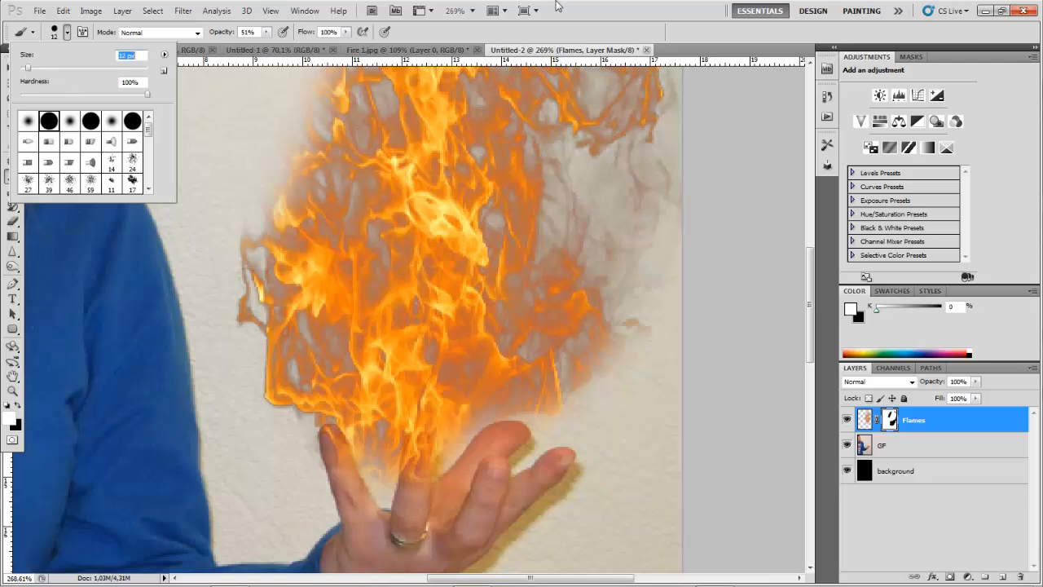
{"action": "left_click", "coordinate": [556, 3]}
{"action": "left_click_drag", "start_coordinate": [382, 498], "coordinate": [371, 458]}
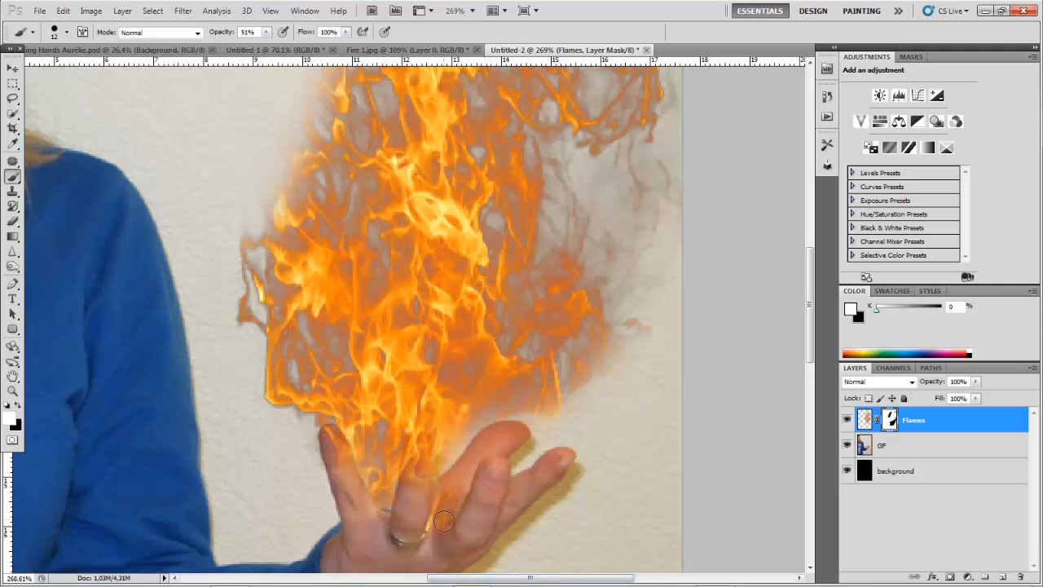
{"action": "mouse_move", "coordinate": [444, 522]}
{"action": "left_mouse_down"}
{"action": "mouse_move", "coordinate": [467, 434]}
{"action": "mouse_move", "coordinate": [453, 453]}
{"action": "mouse_move", "coordinate": [449, 470]}
{"action": "mouse_move", "coordinate": [479, 414]}
{"action": "mouse_move", "coordinate": [468, 467]}
{"action": "mouse_move", "coordinate": [504, 445]}
{"action": "mouse_move", "coordinate": [517, 464]}
{"action": "mouse_move", "coordinate": [514, 491]}
{"action": "mouse_move", "coordinate": [534, 448]}
{"action": "mouse_move", "coordinate": [576, 439]}
{"action": "mouse_move", "coordinate": [557, 410]}
{"action": "mouse_move", "coordinate": [530, 430]}
{"action": "mouse_move", "coordinate": [537, 405]}
{"action": "mouse_move", "coordinate": [436, 436]}
{"action": "left_mouse_up"}
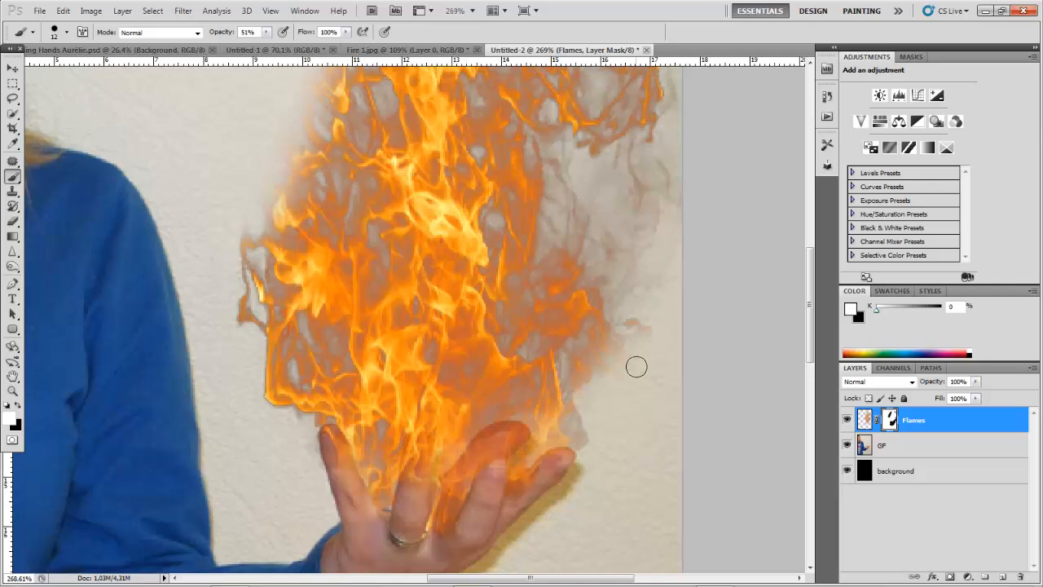
{"action": "scroll", "coordinate": [490, 381], "scroll_direction": "down", "scroll_amount": 2}
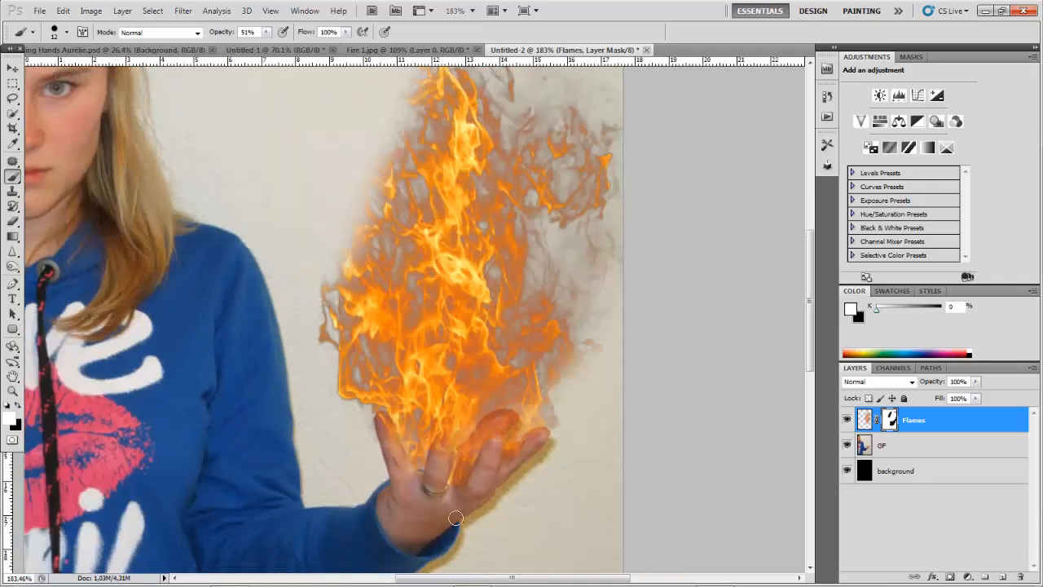
{"action": "scroll", "coordinate": [419, 517], "scroll_direction": "up", "scroll_amount": 2}
{"action": "left_click_drag", "start_coordinate": [420, 435], "coordinate": [415, 455]}
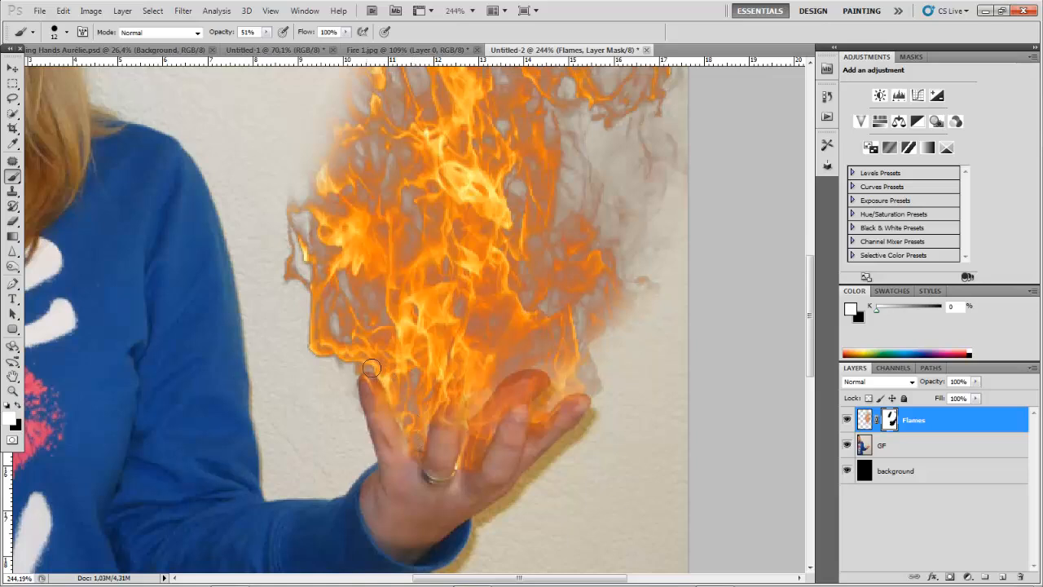
Switch to black, raise the brush opacity to 100%, and paint the flames off the fingers on the mask
{"action": "left_click", "coordinate": [17, 405]}
{"action": "scroll", "coordinate": [478, 481], "scroll_direction": "up", "scroll_amount": 4}
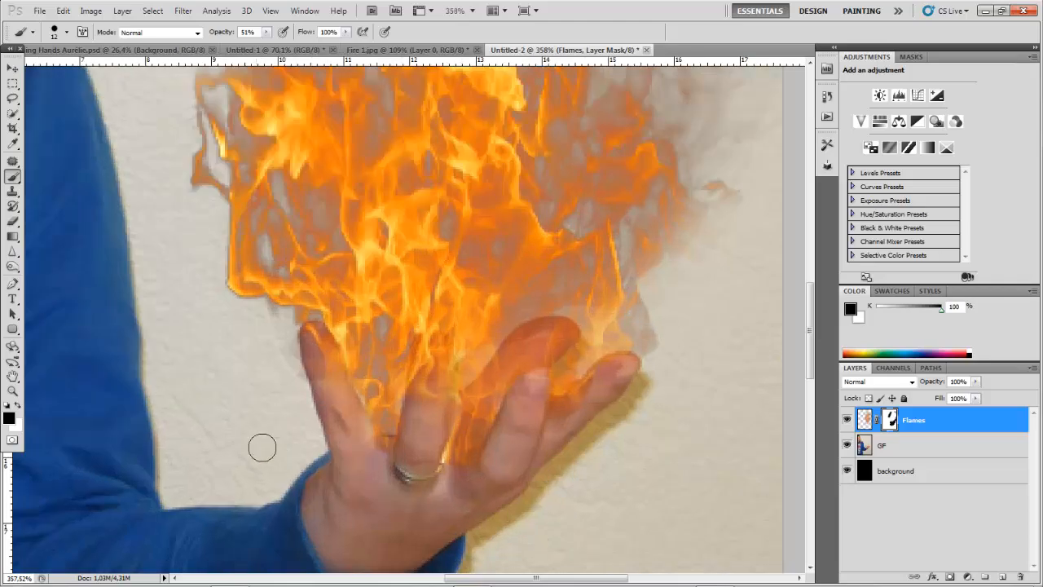
{"action": "scroll", "coordinate": [466, 453], "scroll_direction": "up", "scroll_amount": 3}
{"action": "mouse_move", "coordinate": [406, 457]}
{"action": "left_mouse_down"}
{"action": "mouse_move", "coordinate": [408, 327]}
{"action": "mouse_move", "coordinate": [406, 366]}
{"action": "mouse_move", "coordinate": [414, 344]}
{"action": "mouse_move", "coordinate": [412, 354]}
{"action": "left_mouse_up"}
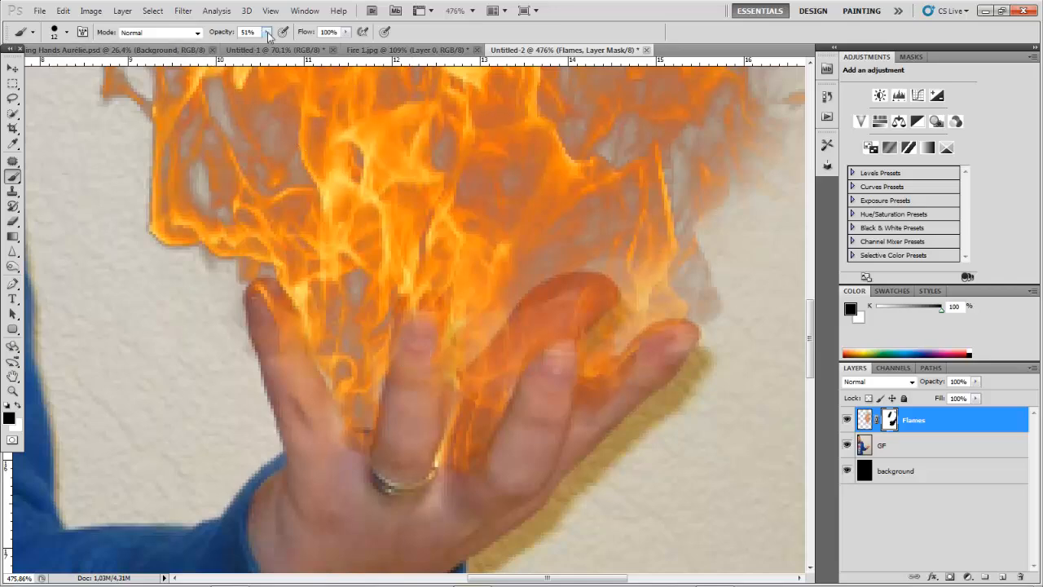
{"action": "left_click_drag", "start_coordinate": [266, 32], "coordinate": [373, 52]}
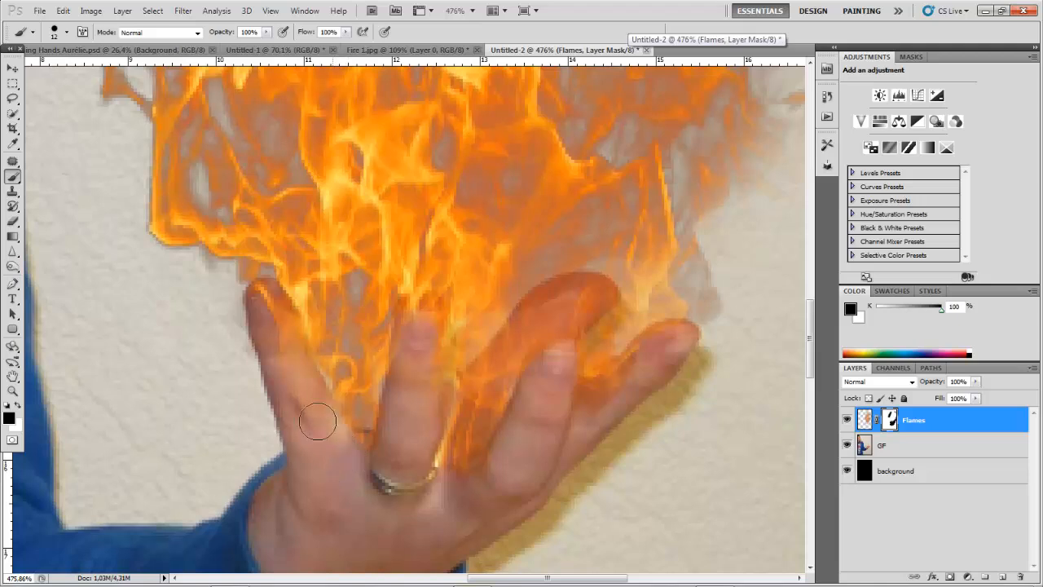
{"action": "mouse_move", "coordinate": [269, 308]}
{"action": "left_mouse_down"}
{"action": "mouse_move", "coordinate": [261, 302]}
{"action": "mouse_move", "coordinate": [300, 377]}
{"action": "left_mouse_up"}
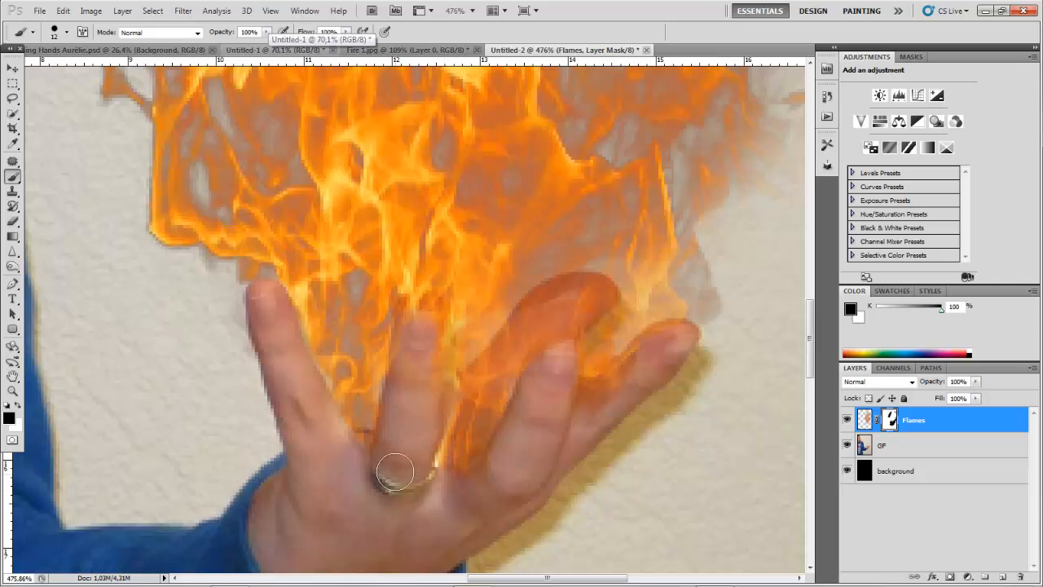
{"action": "mouse_move", "coordinate": [417, 440]}
{"action": "left_mouse_down"}
{"action": "mouse_move", "coordinate": [440, 345]}
{"action": "mouse_move", "coordinate": [433, 332]}
{"action": "mouse_move", "coordinate": [417, 346]}
{"action": "mouse_move", "coordinate": [411, 390]}
{"action": "mouse_move", "coordinate": [412, 323]}
{"action": "mouse_move", "coordinate": [432, 310]}
{"action": "mouse_move", "coordinate": [433, 326]}
{"action": "mouse_move", "coordinate": [411, 315]}
{"action": "mouse_move", "coordinate": [417, 308]}
{"action": "mouse_move", "coordinate": [417, 335]}
{"action": "left_mouse_up"}
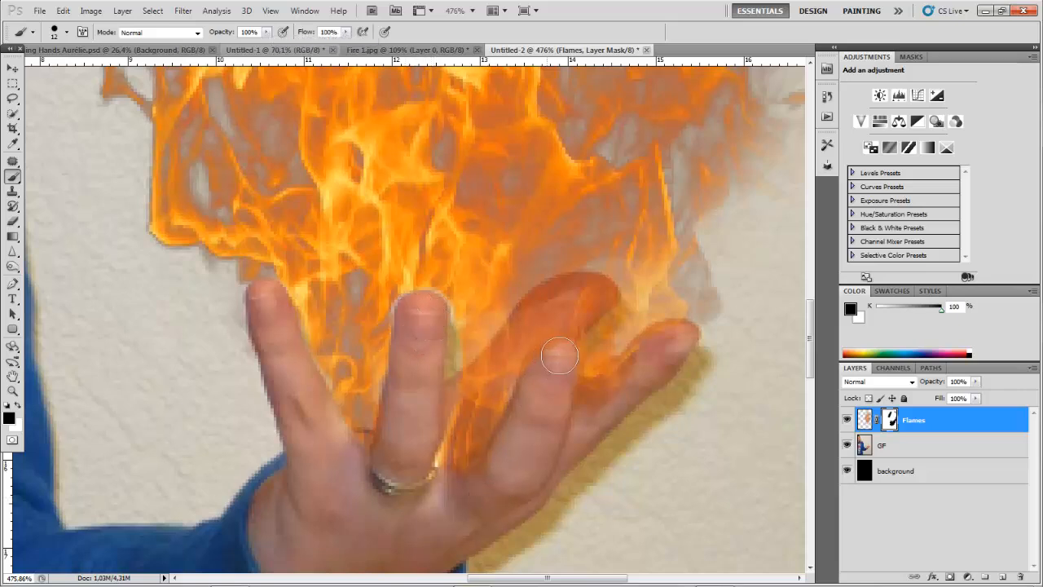
{"action": "mouse_move", "coordinate": [560, 353]}
{"action": "left_mouse_down"}
{"action": "mouse_move", "coordinate": [572, 417]}
{"action": "mouse_move", "coordinate": [558, 432]}
{"action": "mouse_move", "coordinate": [653, 358]}
{"action": "mouse_move", "coordinate": [598, 395]}
{"action": "mouse_move", "coordinate": [637, 359]}
{"action": "mouse_move", "coordinate": [685, 339]}
{"action": "mouse_move", "coordinate": [659, 349]}
{"action": "left_mouse_up"}
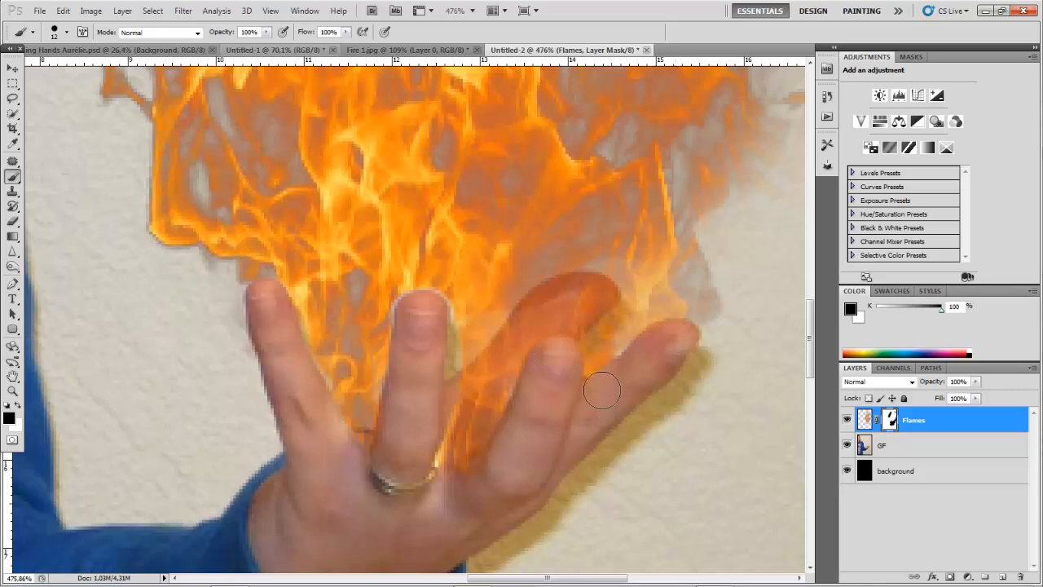
Switch to white and restore the flames in the gaps between the fingers and around the fingertips on the mask
{"action": "left_click", "coordinate": [18, 405]}
{"action": "mouse_move", "coordinate": [363, 407]}
{"action": "left_mouse_down"}
{"action": "mouse_move", "coordinate": [345, 387]}
{"action": "mouse_move", "coordinate": [307, 264]}
{"action": "mouse_move", "coordinate": [346, 251]}
{"action": "mouse_move", "coordinate": [364, 320]}
{"action": "left_mouse_up"}
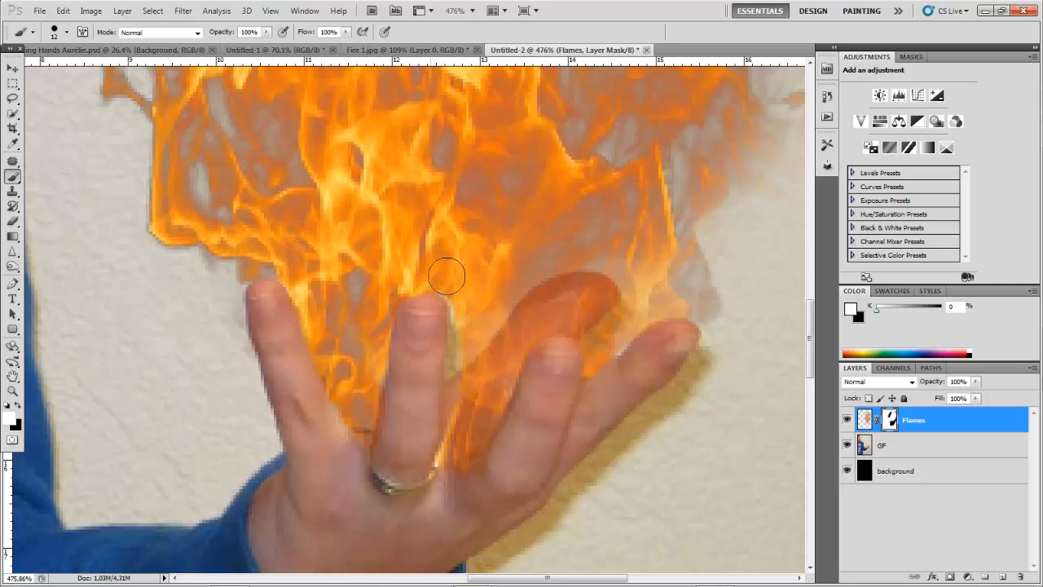
{"action": "mouse_move", "coordinate": [470, 334]}
{"action": "left_mouse_down"}
{"action": "mouse_move", "coordinate": [455, 445]}
{"action": "mouse_move", "coordinate": [467, 336]}
{"action": "mouse_move", "coordinate": [497, 280]}
{"action": "mouse_move", "coordinate": [485, 411]}
{"action": "mouse_move", "coordinate": [464, 439]}
{"action": "mouse_move", "coordinate": [520, 327]}
{"action": "mouse_move", "coordinate": [577, 316]}
{"action": "mouse_move", "coordinate": [597, 351]}
{"action": "mouse_move", "coordinate": [638, 285]}
{"action": "mouse_move", "coordinate": [612, 261]}
{"action": "mouse_move", "coordinate": [617, 232]}
{"action": "mouse_move", "coordinate": [522, 258]}
{"action": "mouse_move", "coordinate": [500, 309]}
{"action": "mouse_move", "coordinate": [657, 244]}
{"action": "mouse_move", "coordinate": [633, 316]}
{"action": "mouse_move", "coordinate": [677, 300]}
{"action": "mouse_move", "coordinate": [621, 190]}
{"action": "mouse_move", "coordinate": [670, 220]}
{"action": "mouse_move", "coordinate": [618, 256]}
{"action": "mouse_move", "coordinate": [620, 235]}
{"action": "mouse_move", "coordinate": [583, 197]}
{"action": "mouse_move", "coordinate": [577, 250]}
{"action": "mouse_move", "coordinate": [554, 240]}
{"action": "mouse_move", "coordinate": [596, 289]}
{"action": "left_mouse_up"}
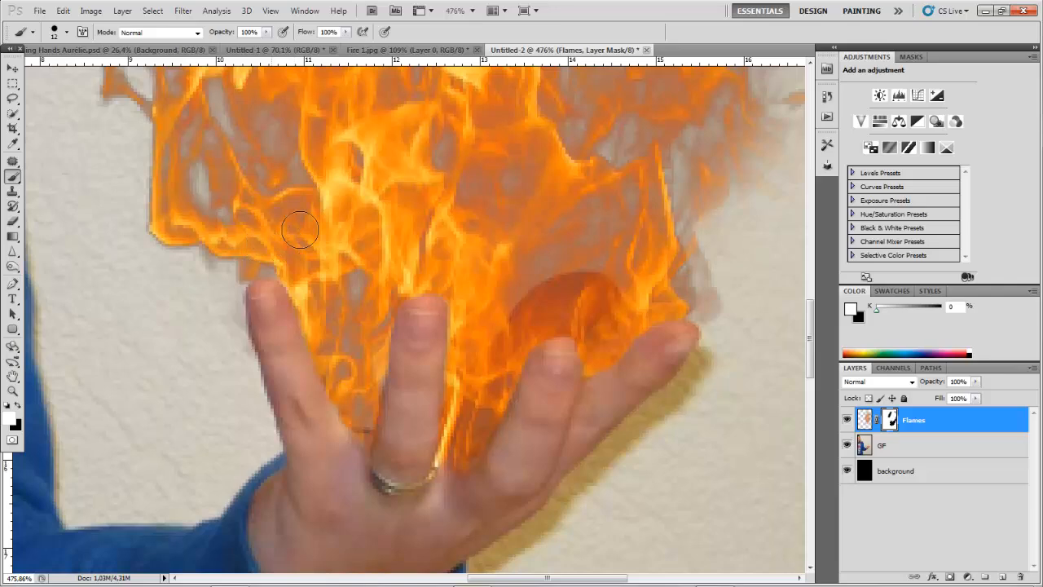
{"action": "scroll", "coordinate": [587, 262], "scroll_direction": "down", "scroll_amount": 5}
{"action": "scroll", "coordinate": [578, 257], "scroll_direction": "down", "scroll_amount": 4}
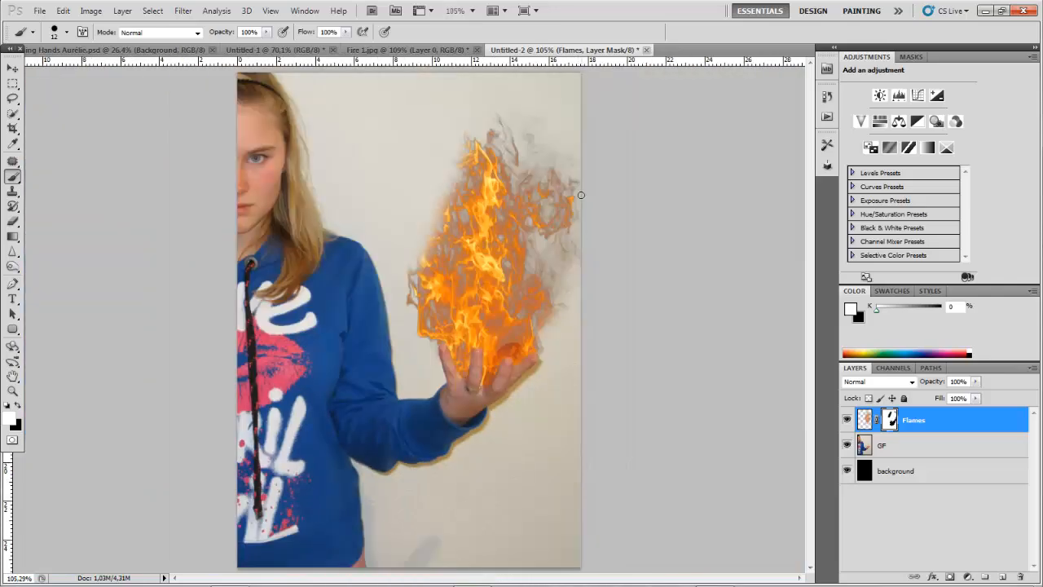
Choose a 2500 px splatter brush tip, reduce its size to 54 px, and undo a test dab on the fingers
{"action": "scroll", "coordinate": [540, 280], "scroll_direction": "up", "scroll_amount": 4}
{"action": "scroll", "coordinate": [586, 314], "scroll_direction": "up", "scroll_amount": 1}
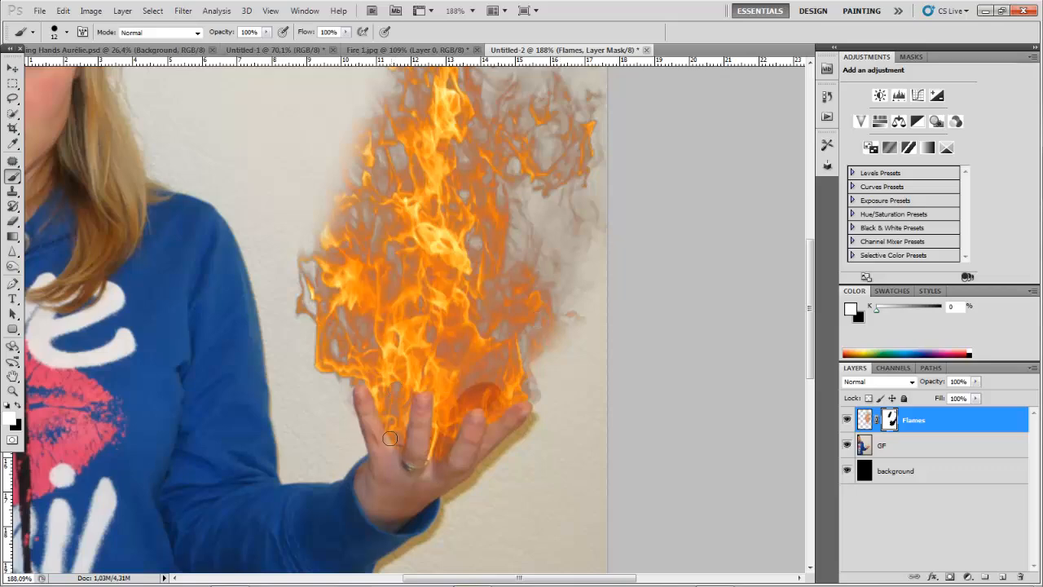
{"action": "scroll", "coordinate": [383, 436], "scroll_direction": "up", "scroll_amount": 2}
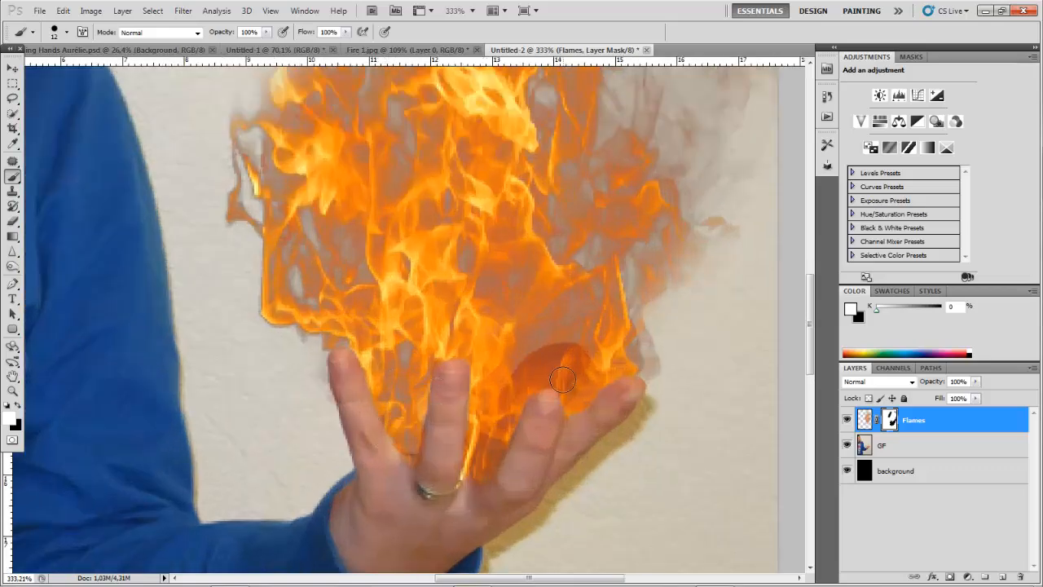
{"action": "left_click", "coordinate": [67, 33]}
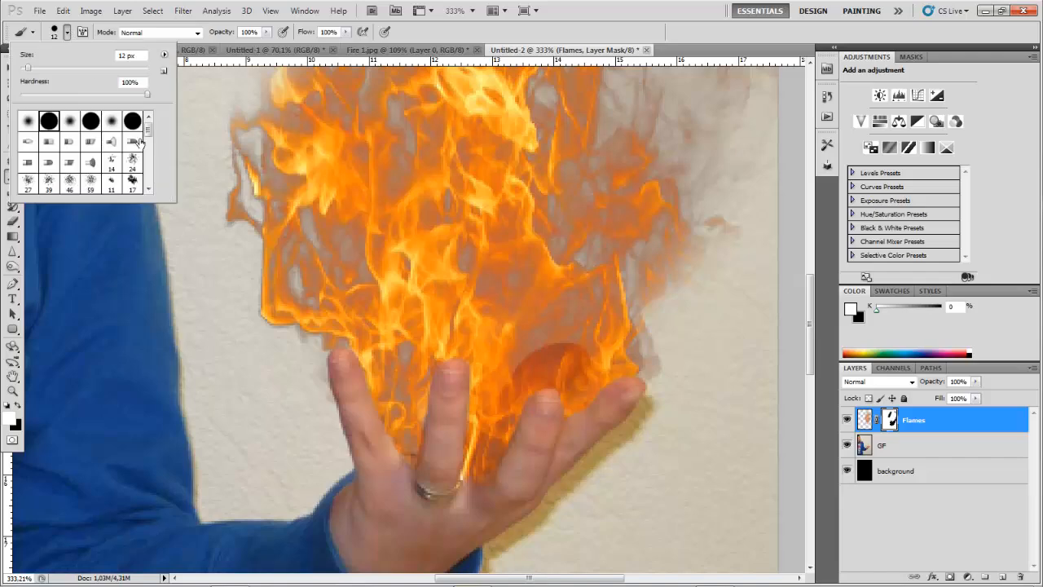
{"action": "left_click_drag", "start_coordinate": [149, 120], "coordinate": [148, 180]}
{"action": "left_click", "coordinate": [92, 165]}
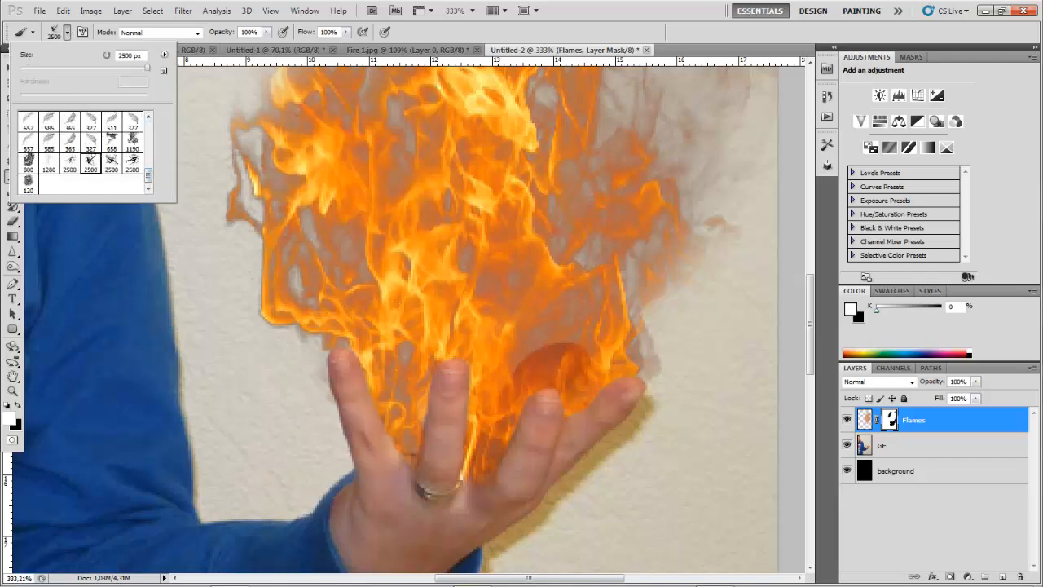
{"action": "left_click_drag", "start_coordinate": [107, 68], "coordinate": [87, 67]}
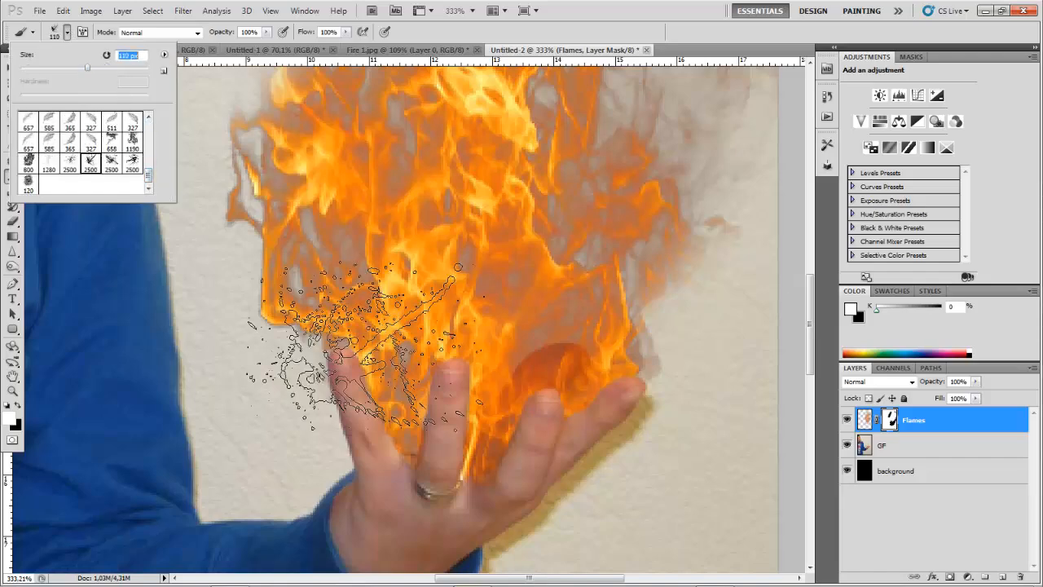
{"action": "left_click", "coordinate": [55, 68]}
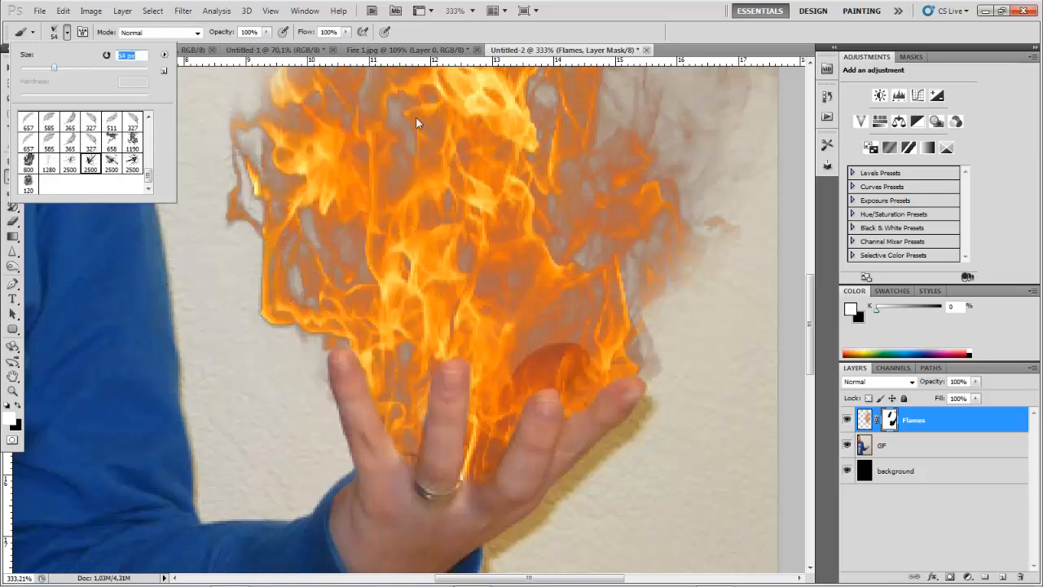
{"action": "left_click", "coordinate": [622, 33]}
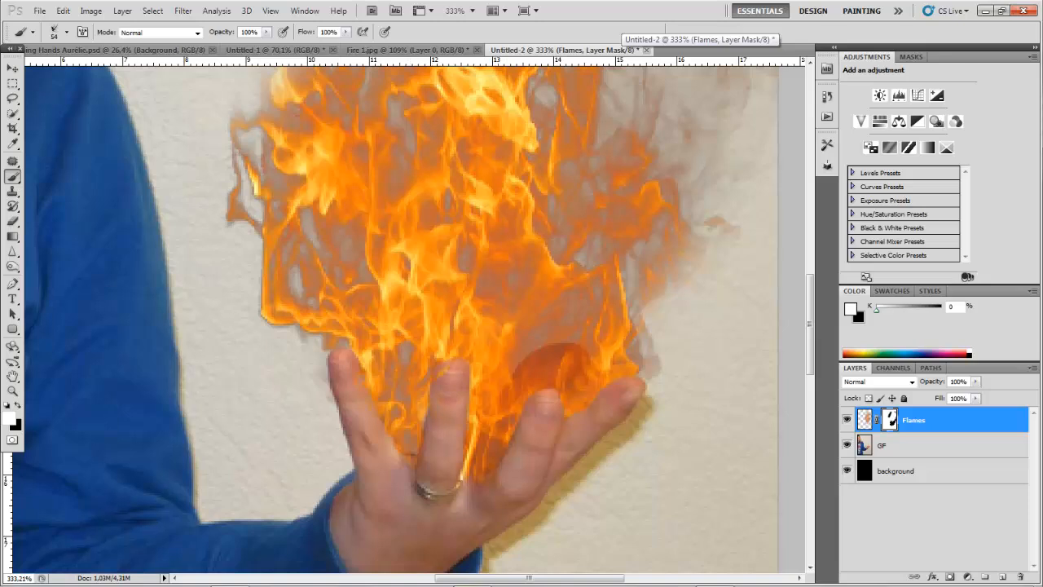
{"action": "left_click", "coordinate": [557, 417]}
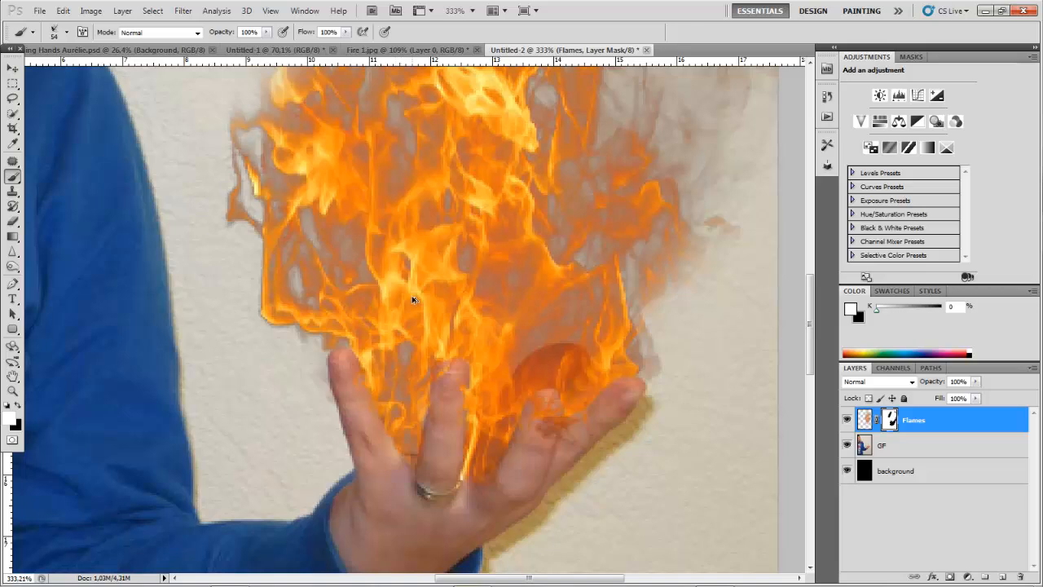
{"action": "key", "text": "ctrl+z"}
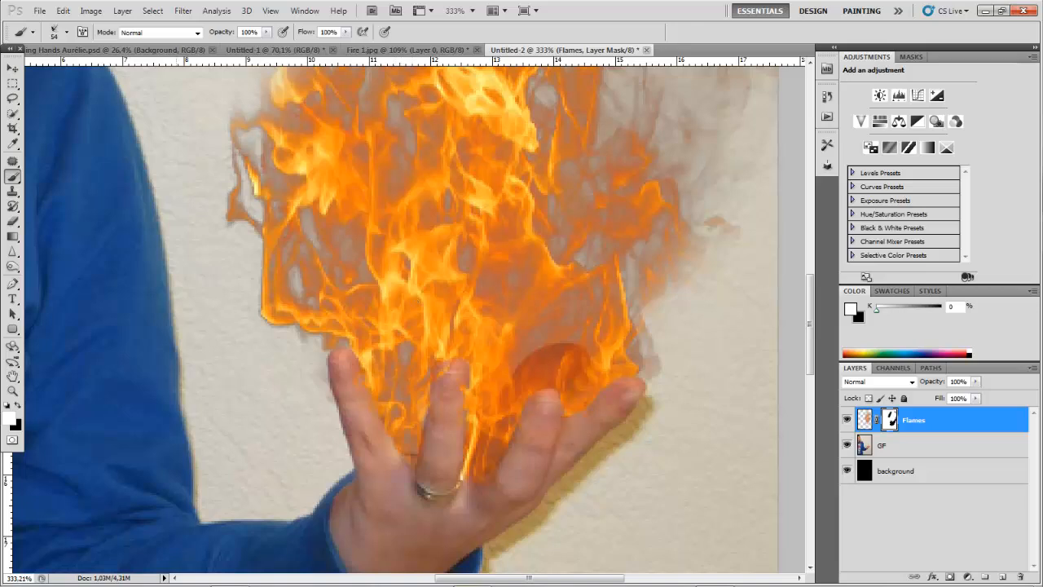
Rotate the splatter brush tip to -132° and dab flames back onto the mask around the outermost fingertip
{"action": "left_click", "coordinate": [83, 33]}
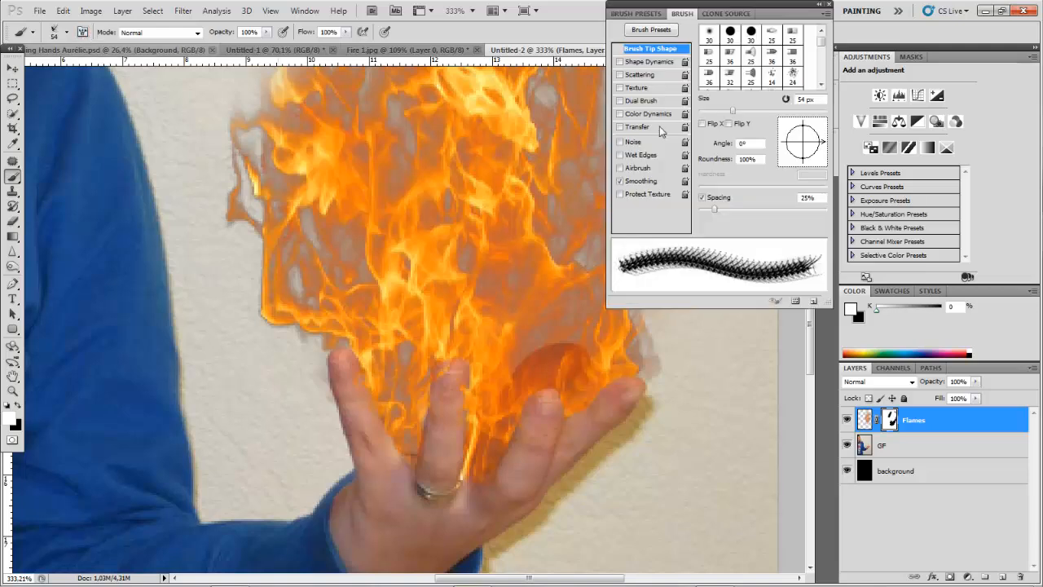
{"action": "left_click", "coordinate": [788, 153]}
{"action": "left_click_drag", "start_coordinate": [787, 154], "coordinate": [786, 132]}
{"action": "left_click", "coordinate": [818, 168]}
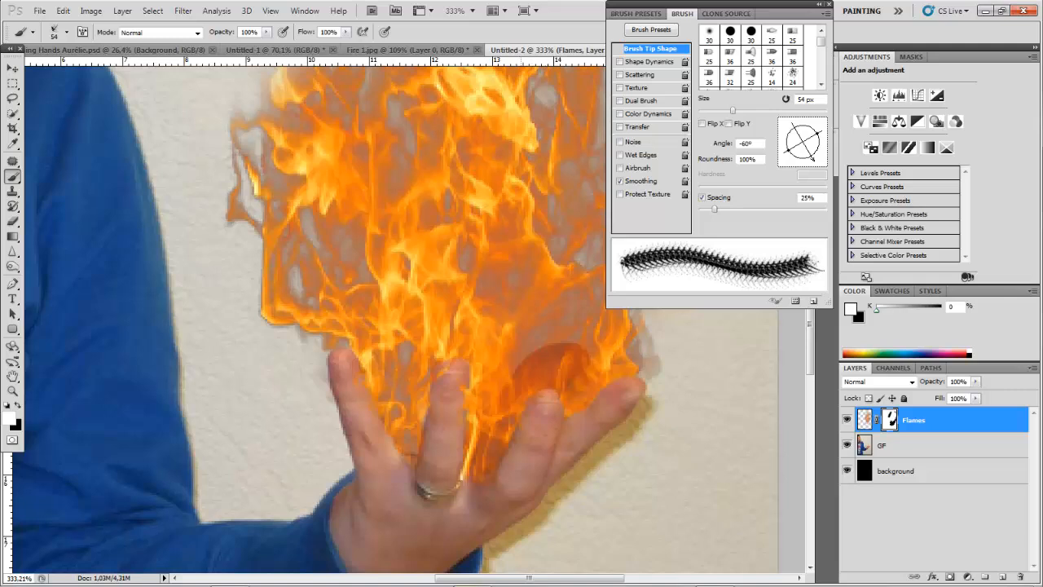
{"action": "left_click", "coordinate": [787, 161]}
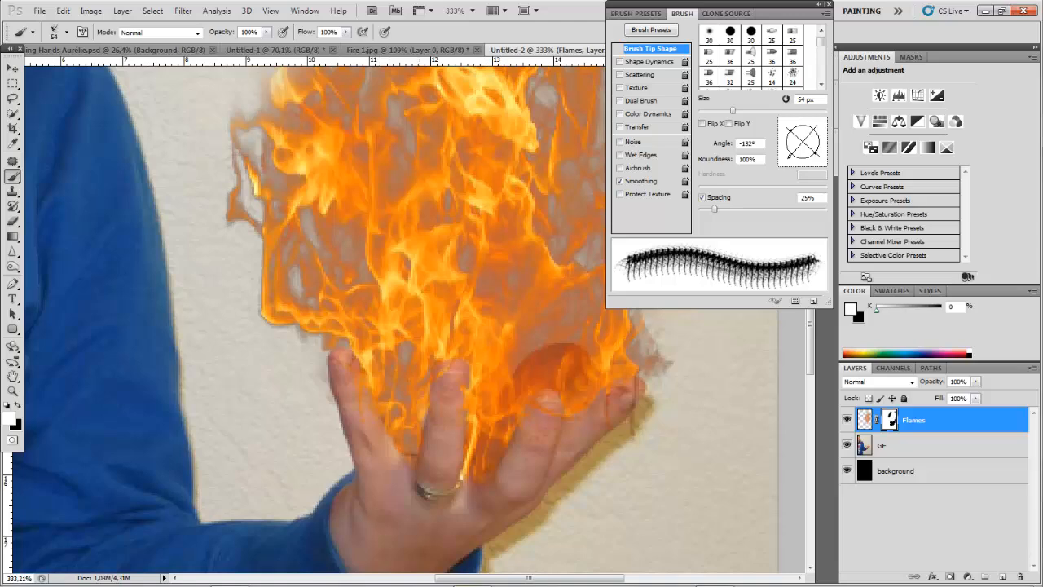
{"action": "scroll", "coordinate": [440, 269], "scroll_direction": "down", "scroll_amount": 3}
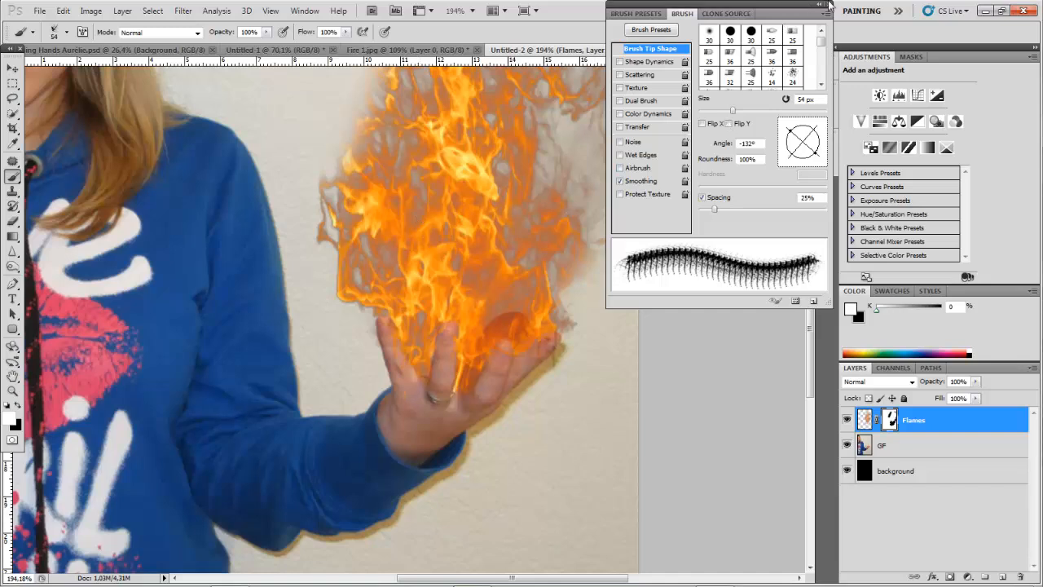
Set up the 800 px brush tip at 64 px with an angle of -135°, undoing a test dab on the ring finger
{"action": "left_click", "coordinate": [67, 33]}
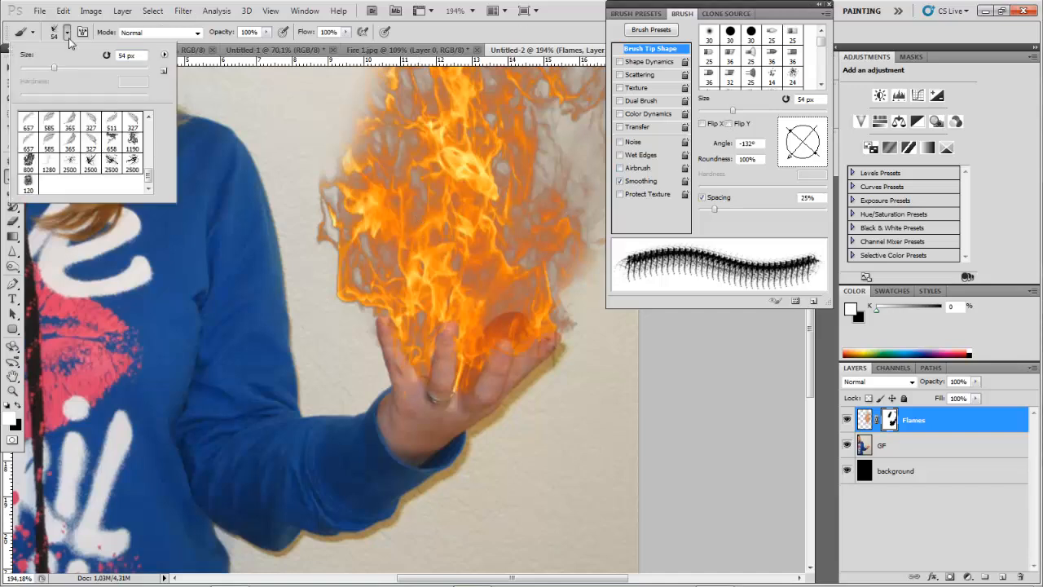
{"action": "left_click", "coordinate": [30, 165]}
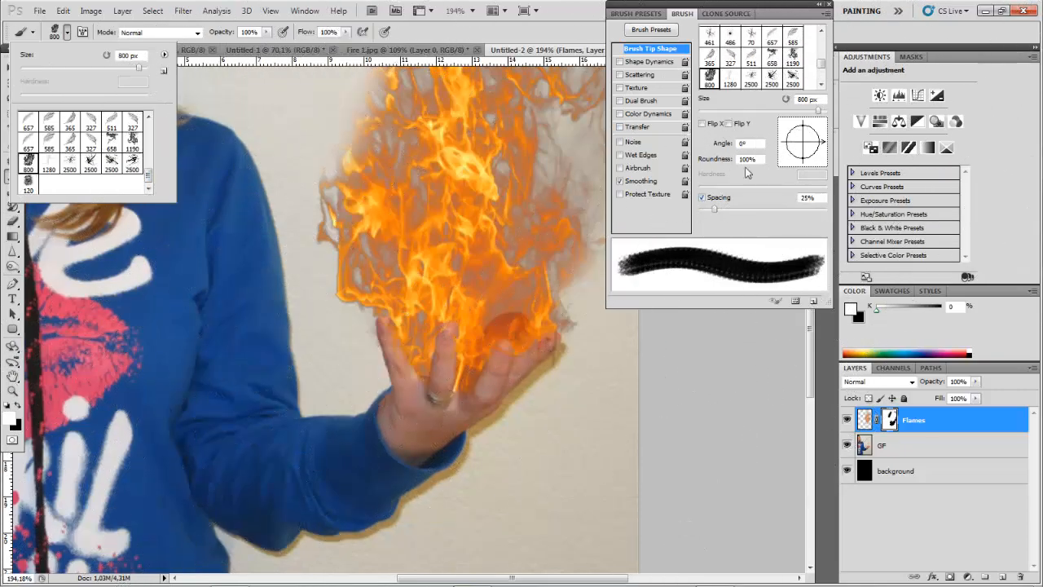
{"action": "left_click_drag", "start_coordinate": [819, 111], "coordinate": [740, 111]}
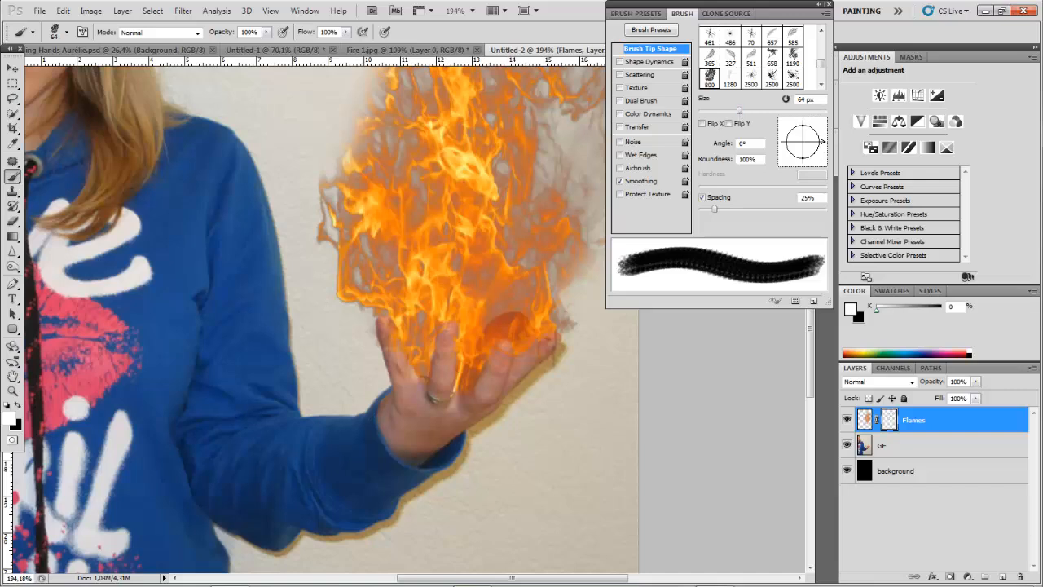
{"action": "left_click", "coordinate": [439, 363]}
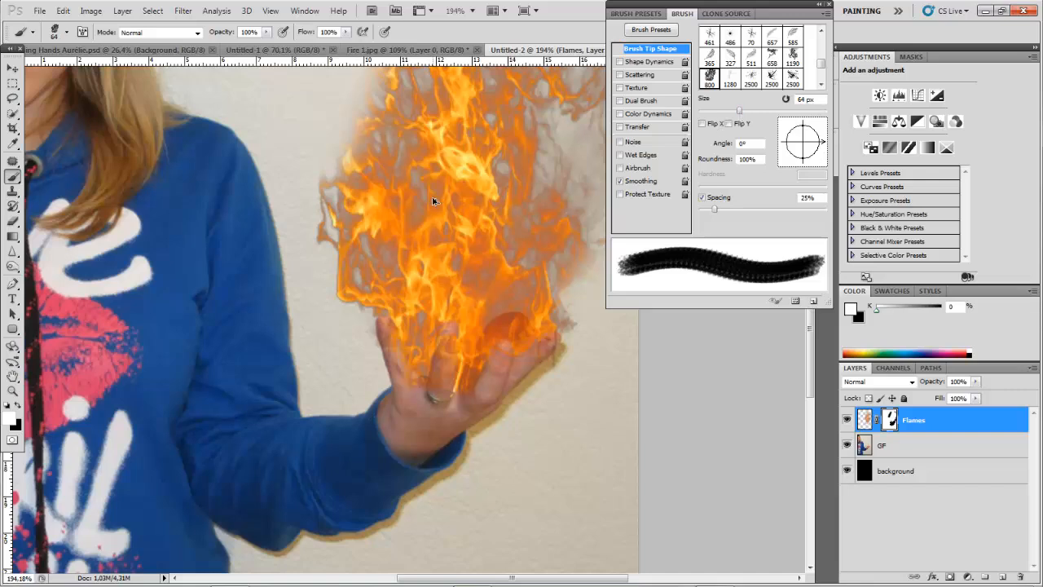
{"action": "key", "text": "ctrl+z"}
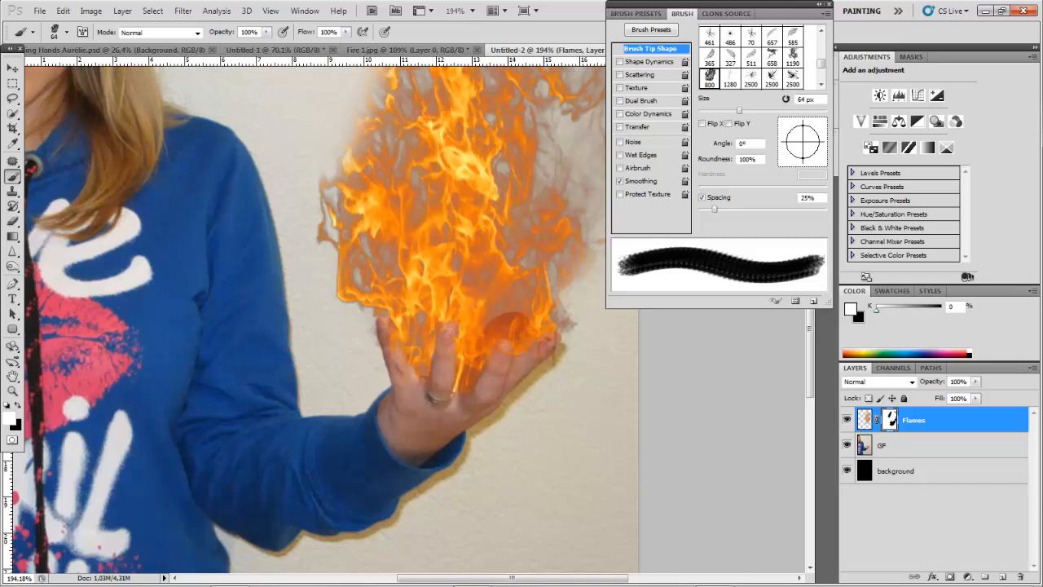
{"action": "left_click", "coordinate": [789, 156]}
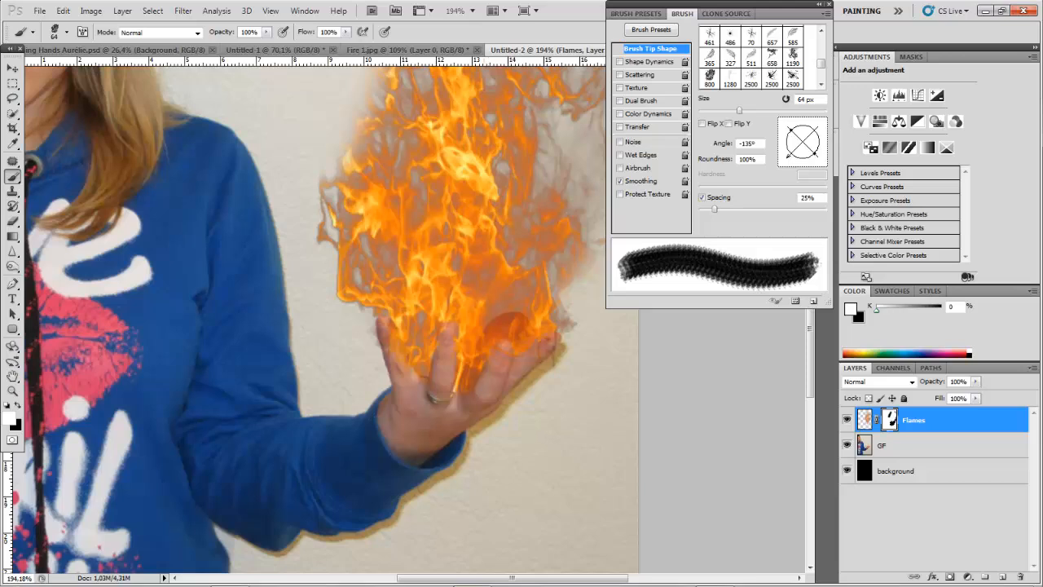
Dab flames back onto the Flames mask around the outermost fingertip with the 64 px brush tip at -135°
{"action": "left_click", "coordinate": [554, 336]}
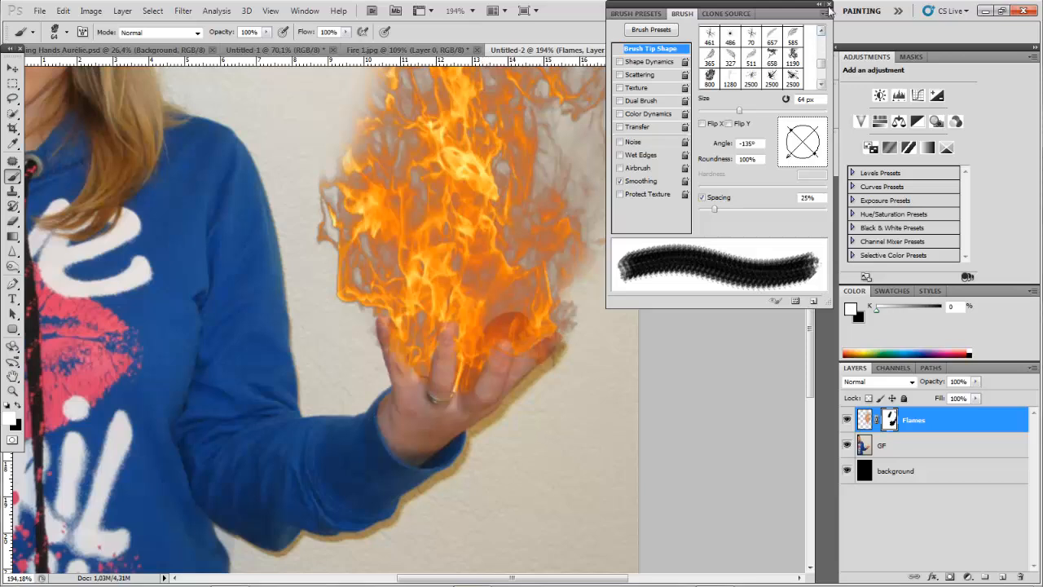
{"action": "key", "text": "F5"}
{"action": "scroll", "coordinate": [473, 334], "scroll_direction": "down", "scroll_amount": 2}
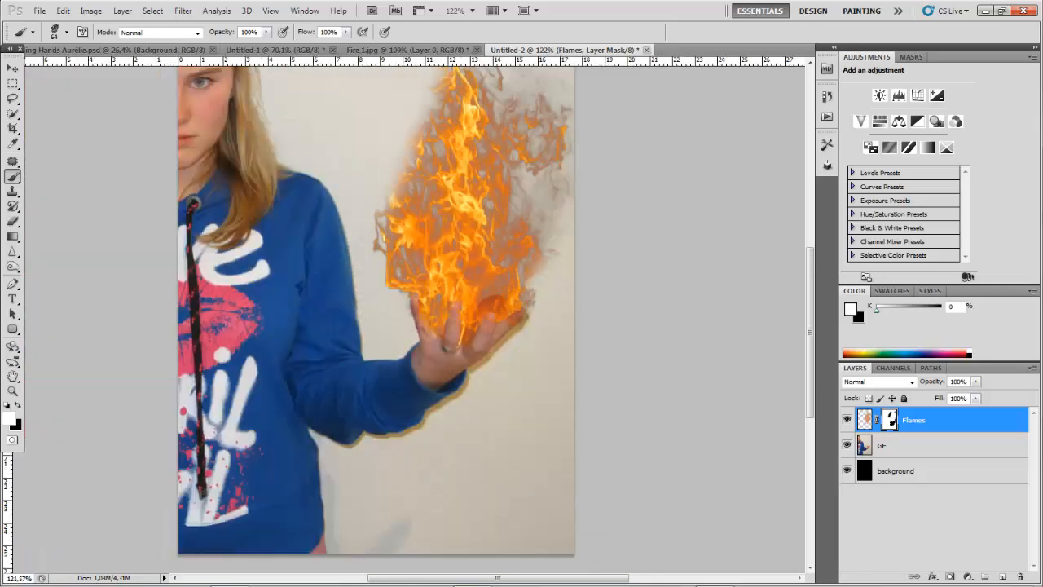
{"action": "scroll", "coordinate": [587, 106], "scroll_direction": "up", "scroll_amount": 1}
{"action": "scroll", "coordinate": [476, 226], "scroll_direction": "up", "scroll_amount": 1}
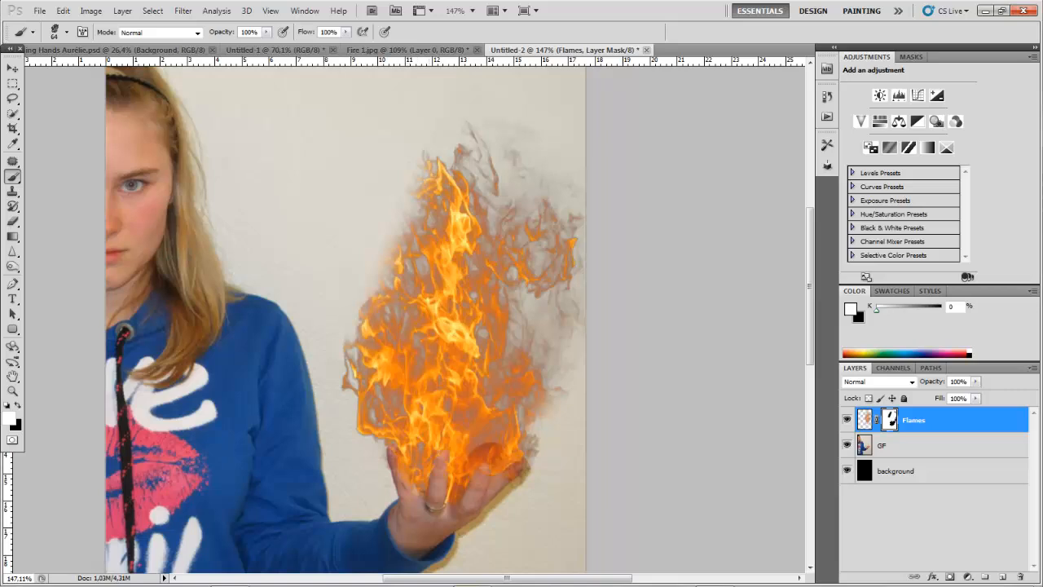
Try a 2500 px splatter tip reduced to 159 px on the fire's edge facing the woman, and undo the dab
{"action": "left_click", "coordinate": [83, 32]}
{"action": "left_click", "coordinate": [785, 138]}
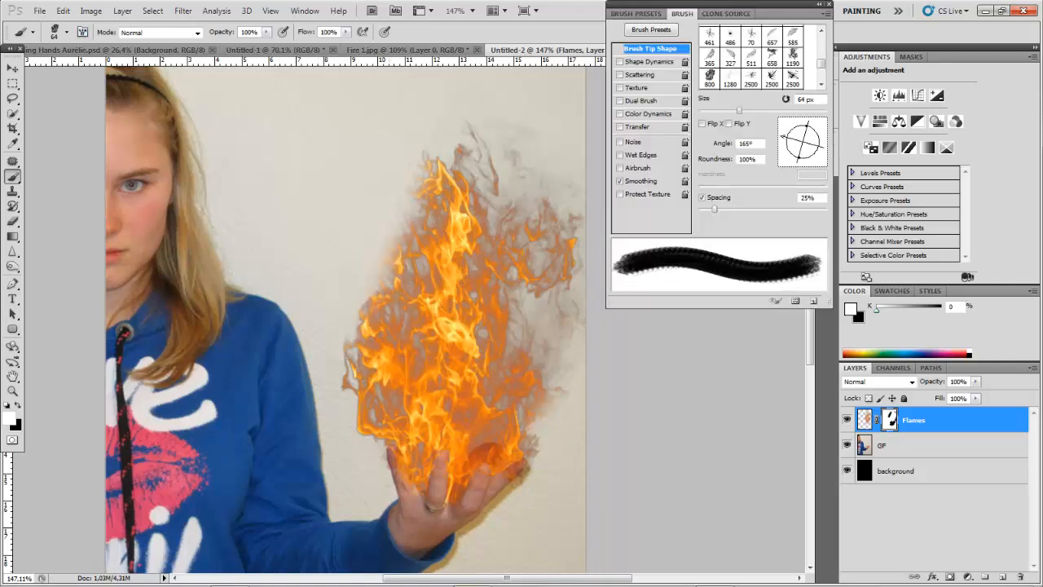
{"action": "left_click", "coordinate": [67, 33]}
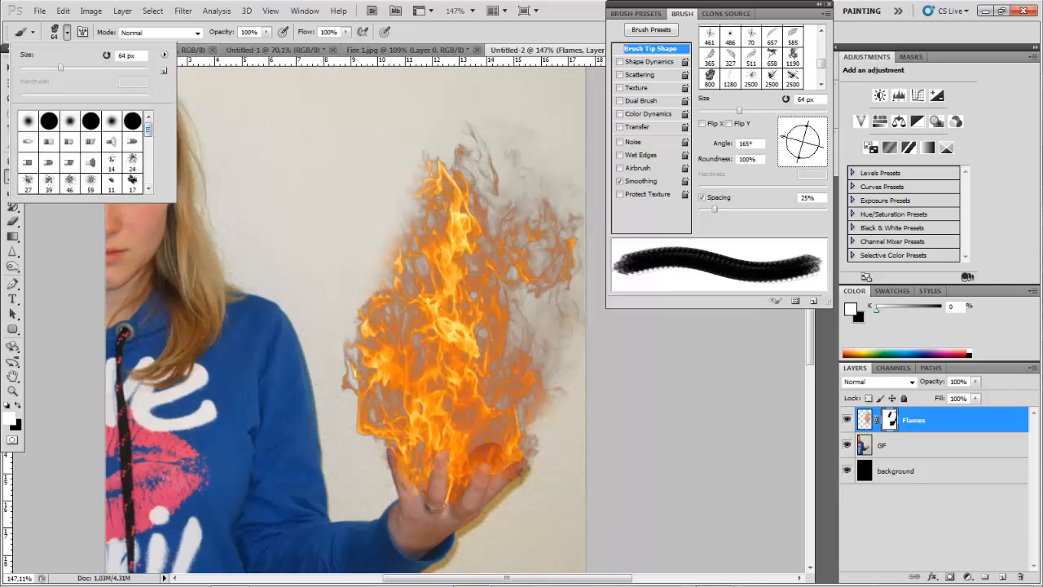
{"action": "left_click_drag", "start_coordinate": [148, 131], "coordinate": [150, 177]}
{"action": "left_click", "coordinate": [110, 177]}
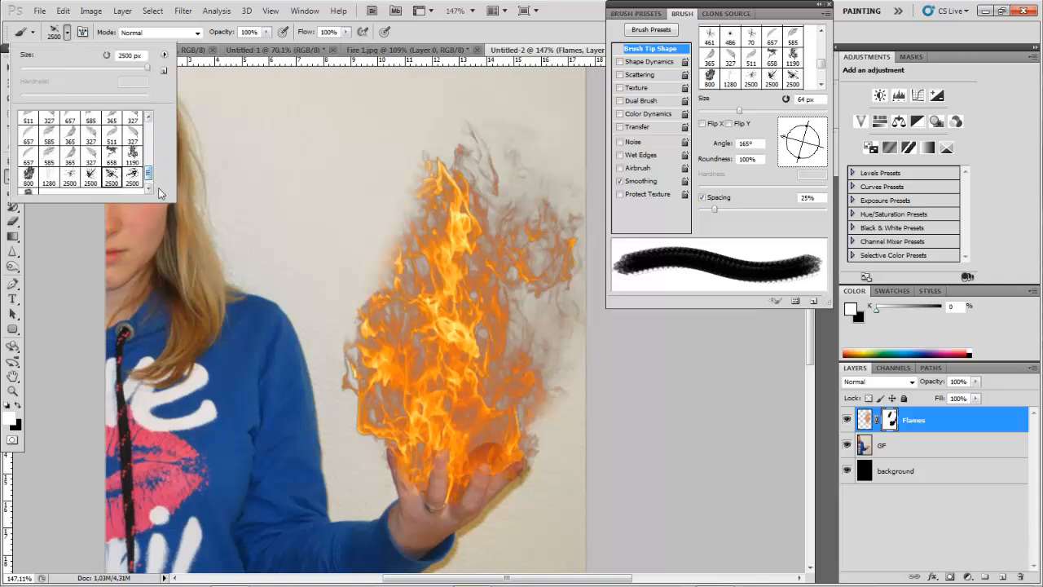
{"action": "left_click", "coordinate": [782, 111]}
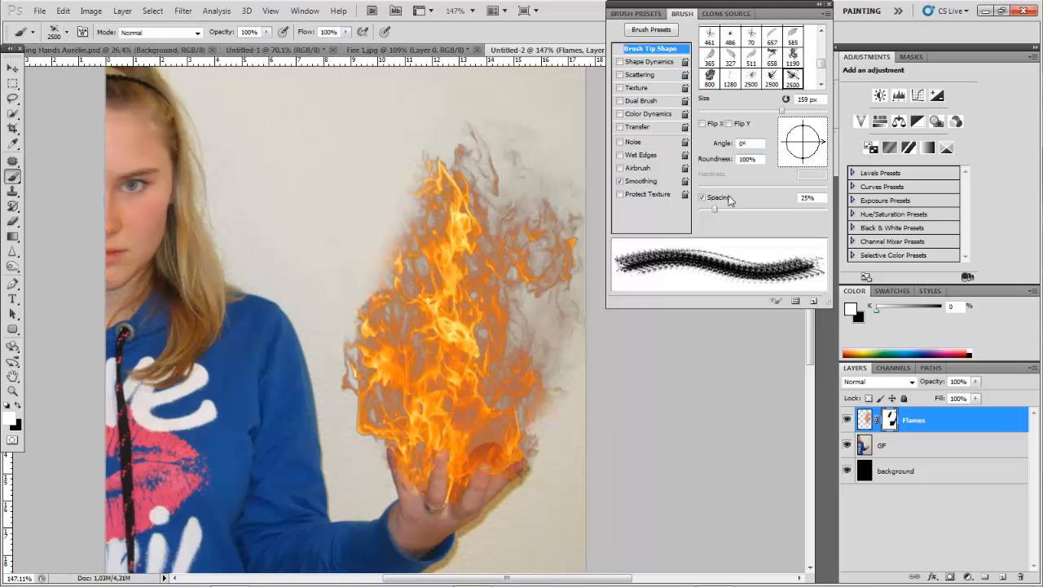
{"action": "left_click", "coordinate": [374, 289]}
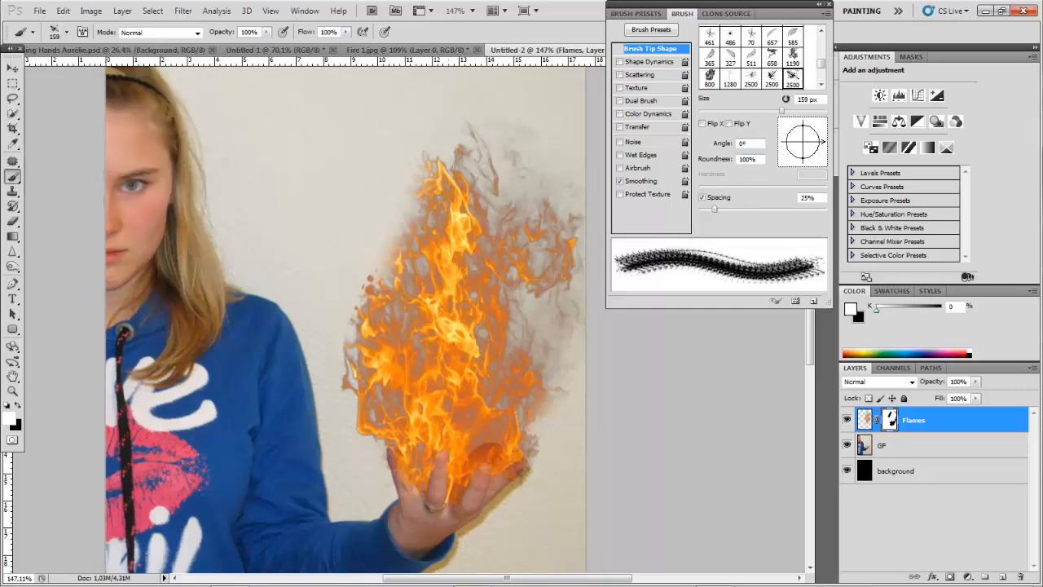
{"action": "key", "text": "ctrl+z"}
Choose the neighbouring 2500 px splatter tip at 188 px and splatter the fire's outer edges on the mask, rotating the tip to -143°
{"action": "left_click", "coordinate": [67, 32]}
{"action": "left_click", "coordinate": [92, 176]}
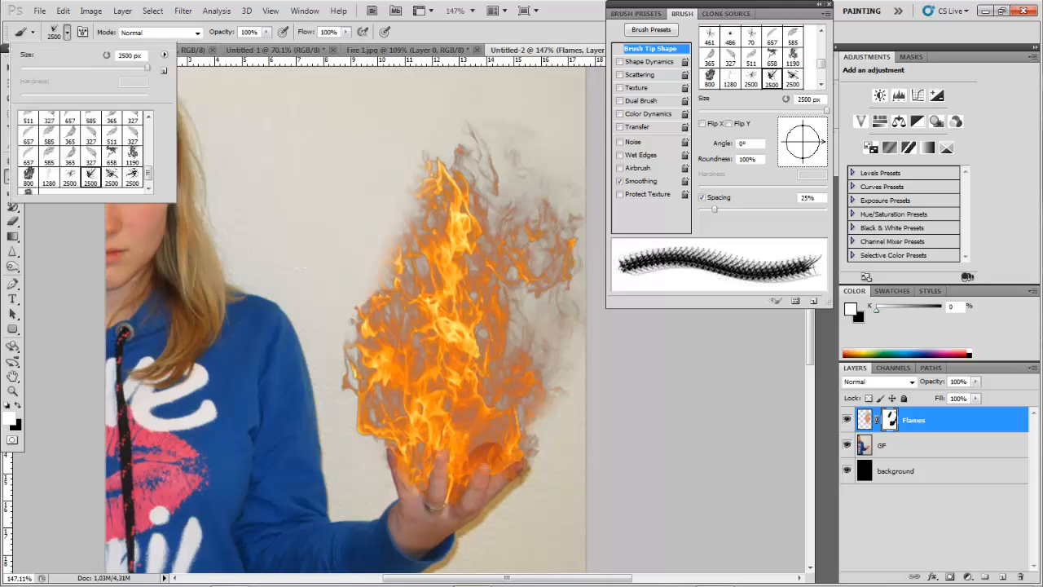
{"action": "left_click", "coordinate": [790, 111]}
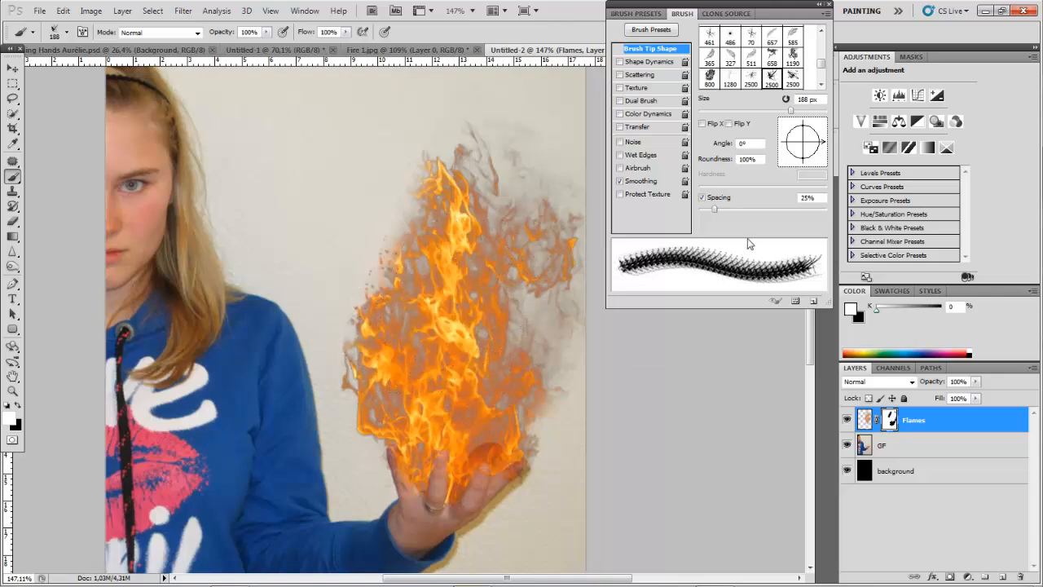
{"action": "left_click", "coordinate": [784, 163]}
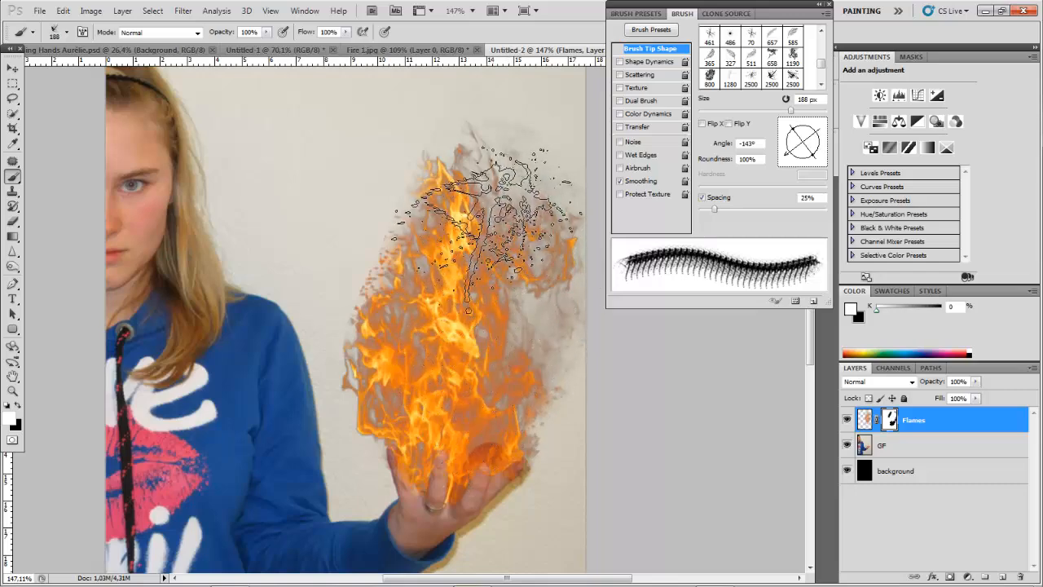
{"action": "scroll", "coordinate": [178, 192], "scroll_direction": "down", "scroll_amount": 5}
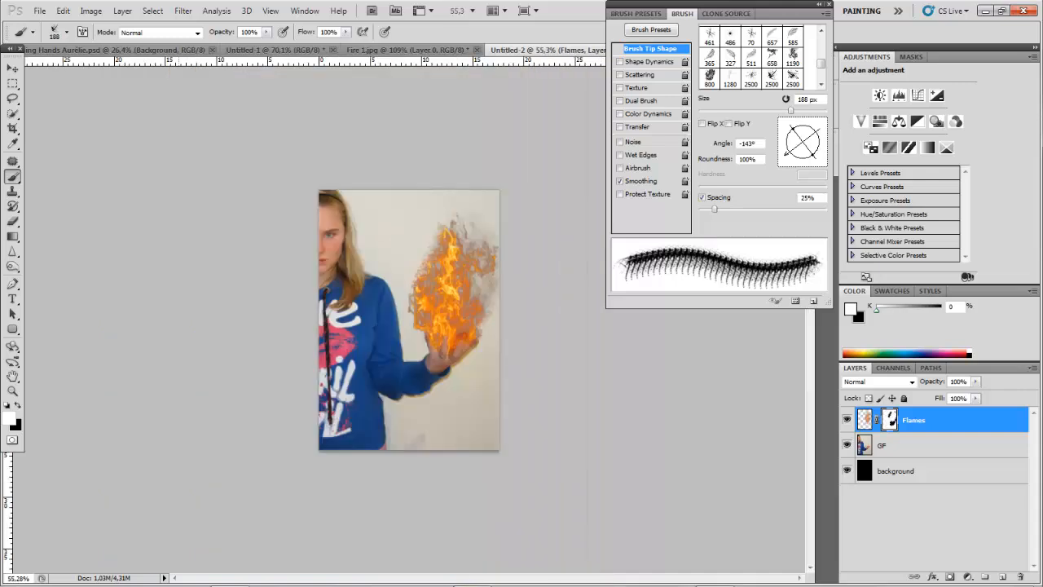
{"action": "scroll", "coordinate": [408, 320], "scroll_direction": "up", "scroll_amount": 2}
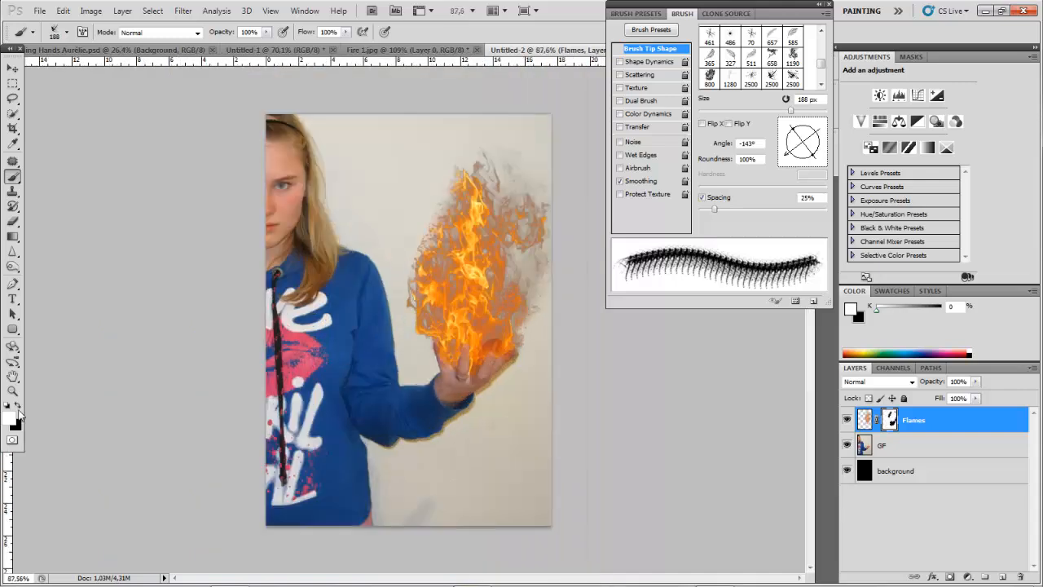
Switch to black, rotate the splatter tip to 180°, and dab away parts of the fire's edge on the mask, undoing unwanted dabs
{"action": "left_click", "coordinate": [18, 406]}
{"action": "left_click_drag", "start_coordinate": [398, 213], "coordinate": [410, 226]}
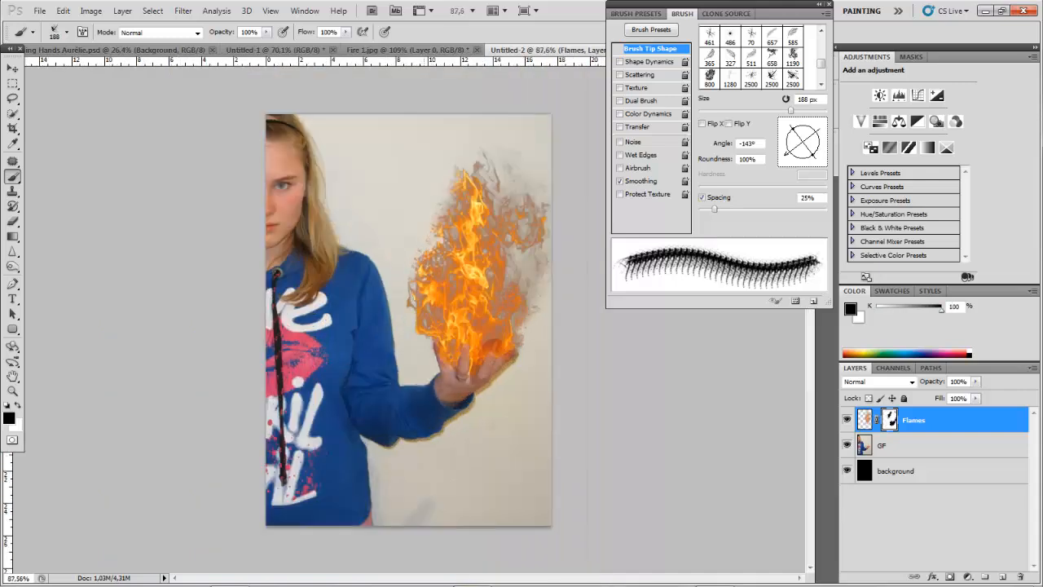
{"action": "key", "text": "ctrl+z"}
{"action": "left_click_drag", "start_coordinate": [785, 146], "coordinate": [781, 143]}
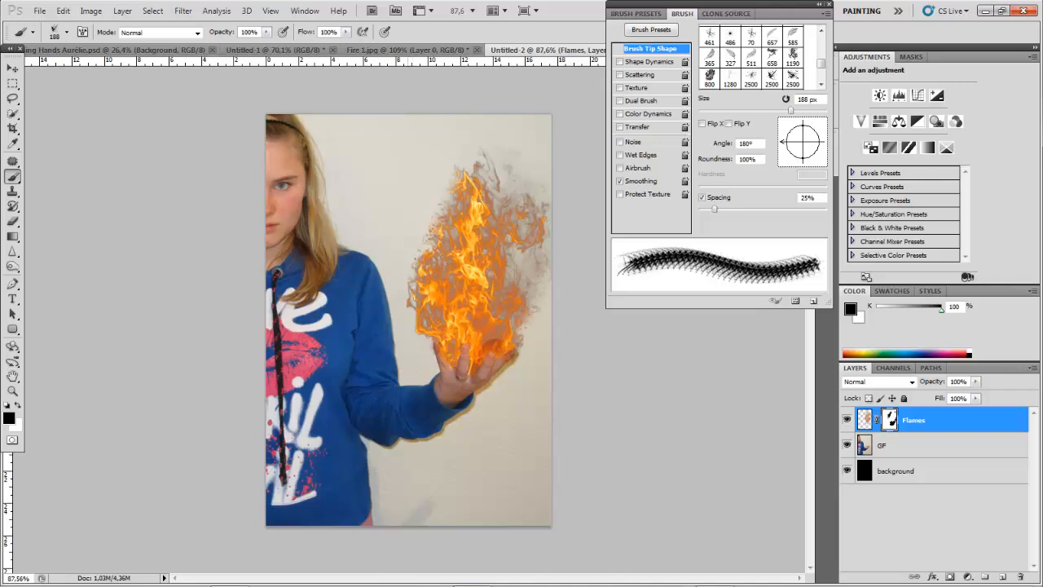
{"action": "left_click", "coordinate": [400, 270]}
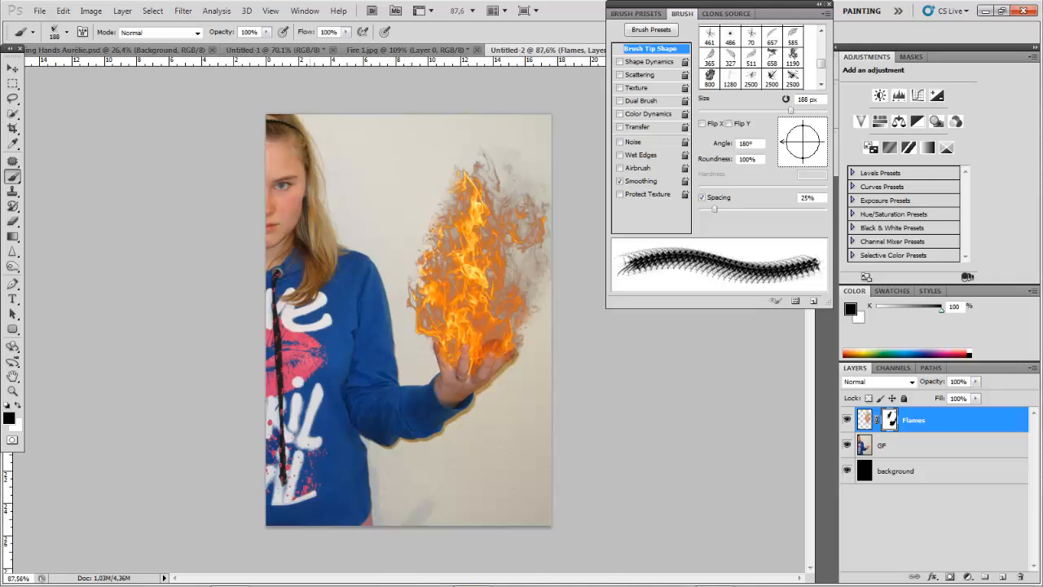
{"action": "left_click", "coordinate": [490, 181]}
{"action": "key", "text": "ctrl+z"}
Rotate the black splatter tip to -147° and -108° to break up the fire's edges on the mask
{"action": "left_click", "coordinate": [780, 163]}
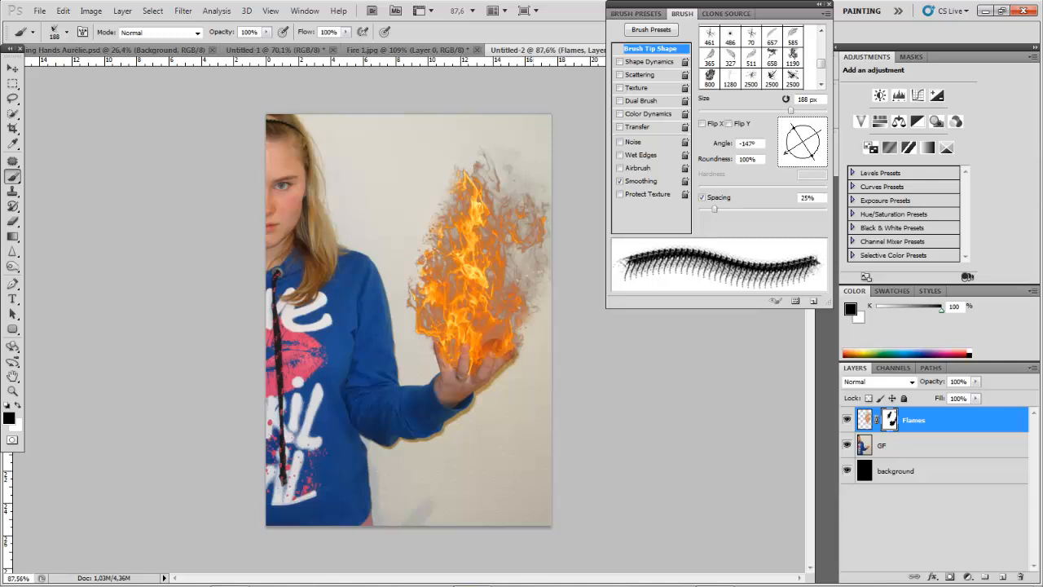
{"action": "left_click", "coordinate": [796, 161]}
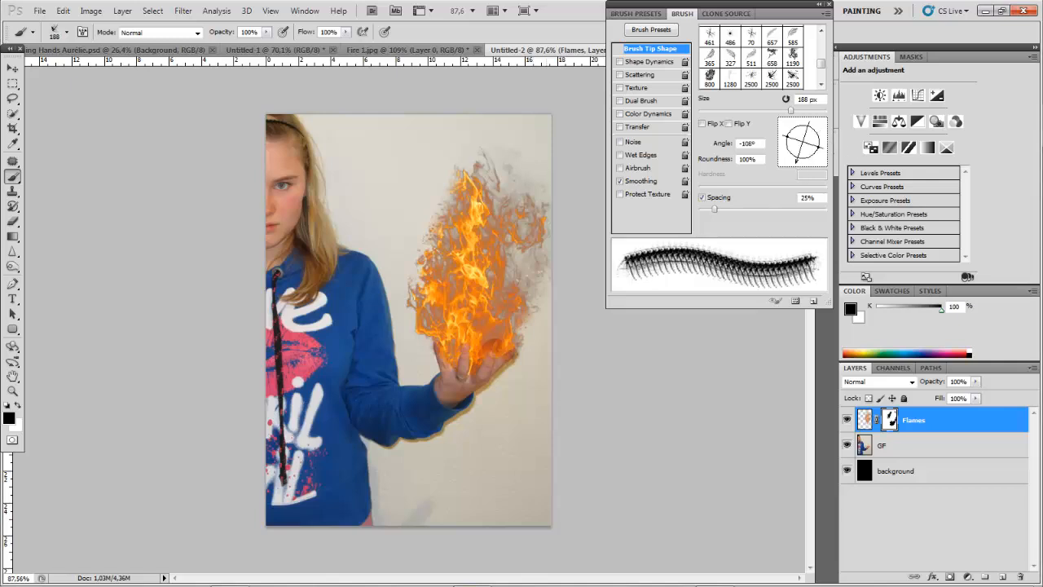
{"action": "left_click", "coordinate": [830, 5]}
{"action": "scroll", "coordinate": [409, 319], "scroll_direction": "down", "scroll_amount": 2}
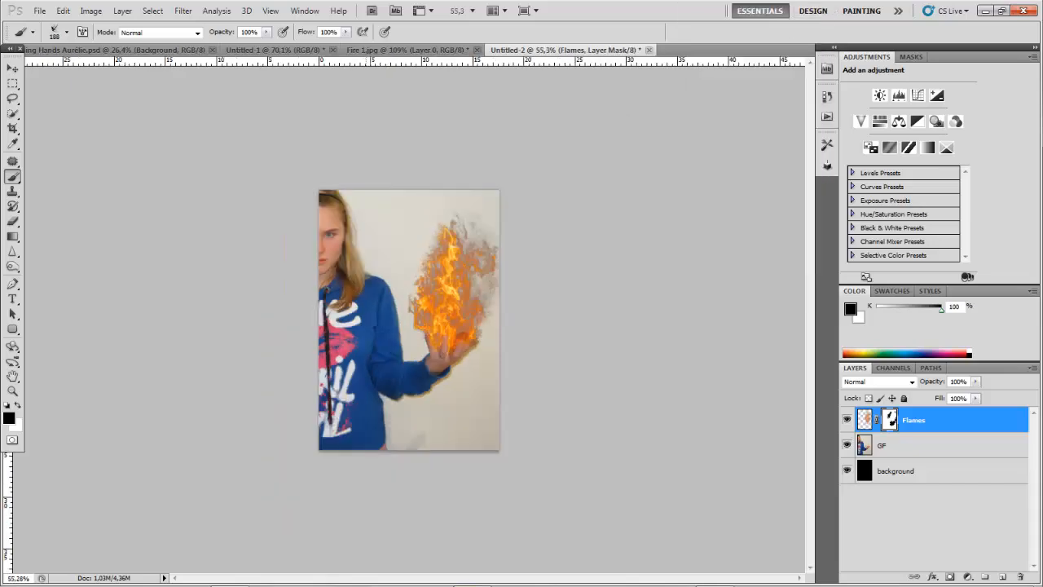
{"action": "scroll", "coordinate": [275, 244], "scroll_direction": "down", "scroll_amount": 2}
{"action": "scroll", "coordinate": [275, 245], "scroll_direction": "up", "scroll_amount": 4}
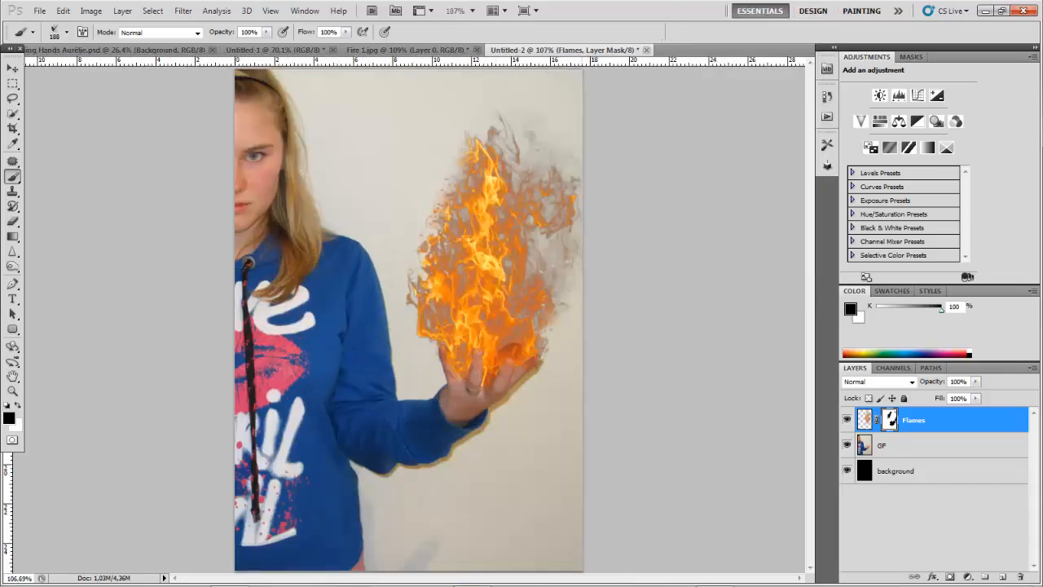
{"action": "scroll", "coordinate": [594, 256], "scroll_direction": "up", "scroll_amount": 2}
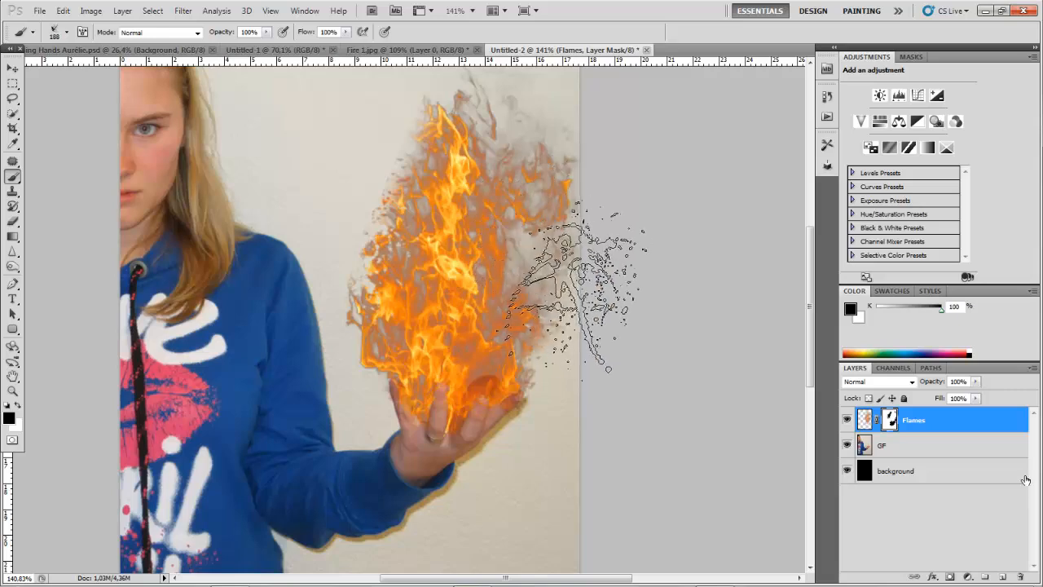
Try the Screen blend mode on the Flames layer, and set it to Overlay instead
{"action": "left_click", "coordinate": [912, 382]}
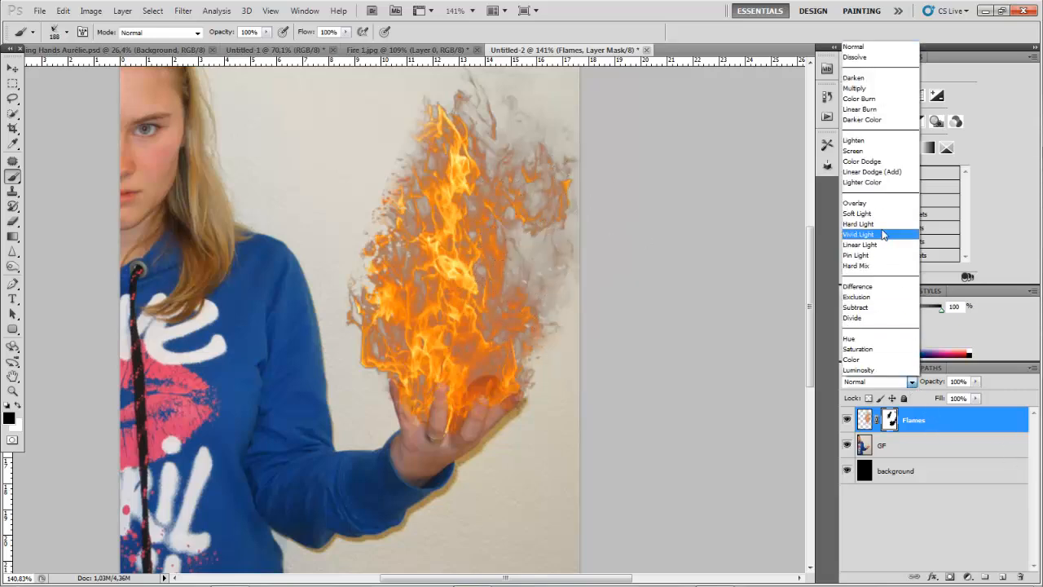
{"action": "left_click", "coordinate": [915, 502]}
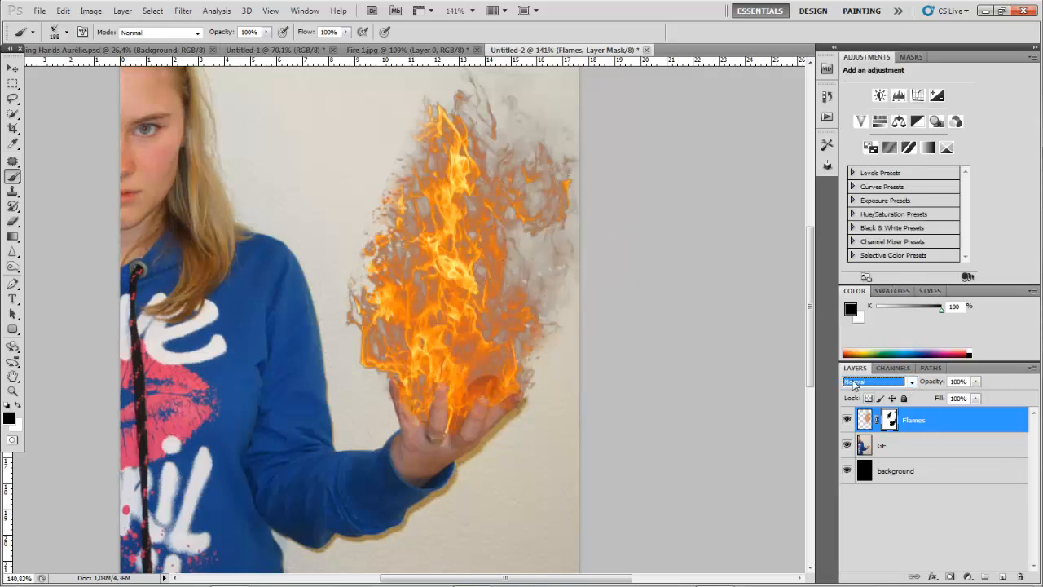
{"action": "left_click", "coordinate": [910, 381]}
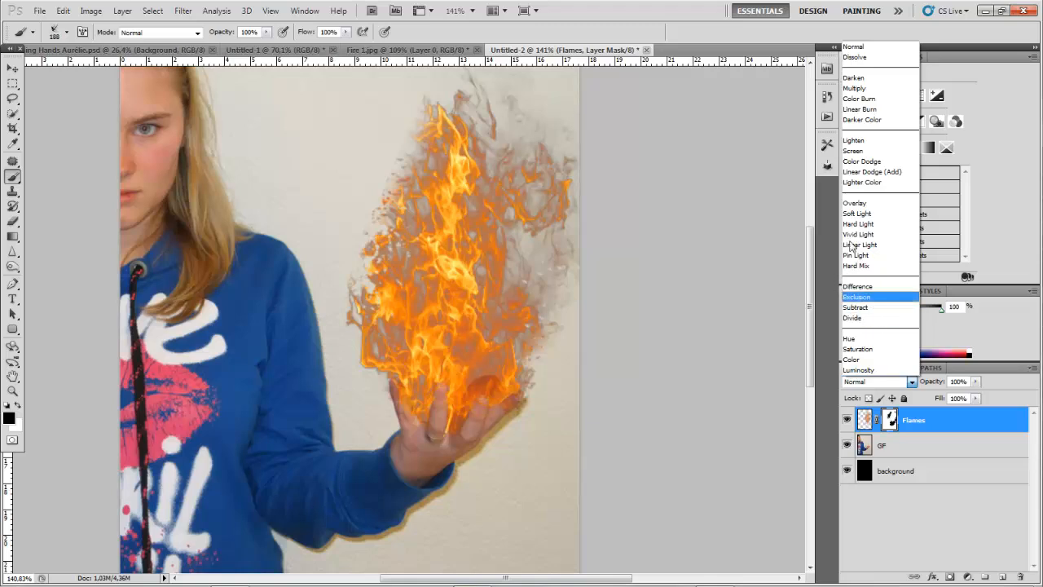
{"action": "left_click", "coordinate": [858, 151]}
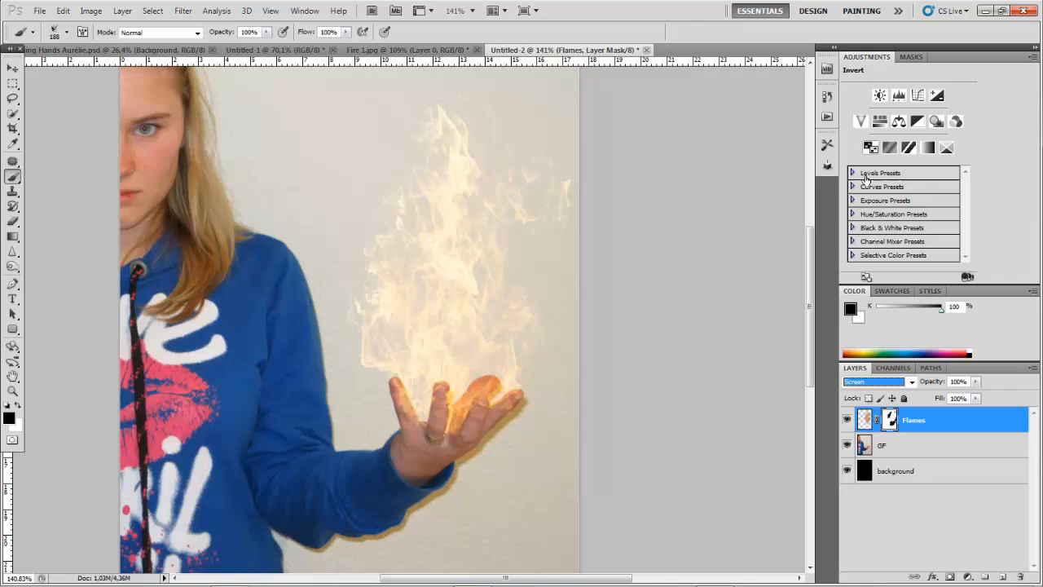
{"action": "left_click", "coordinate": [913, 382]}
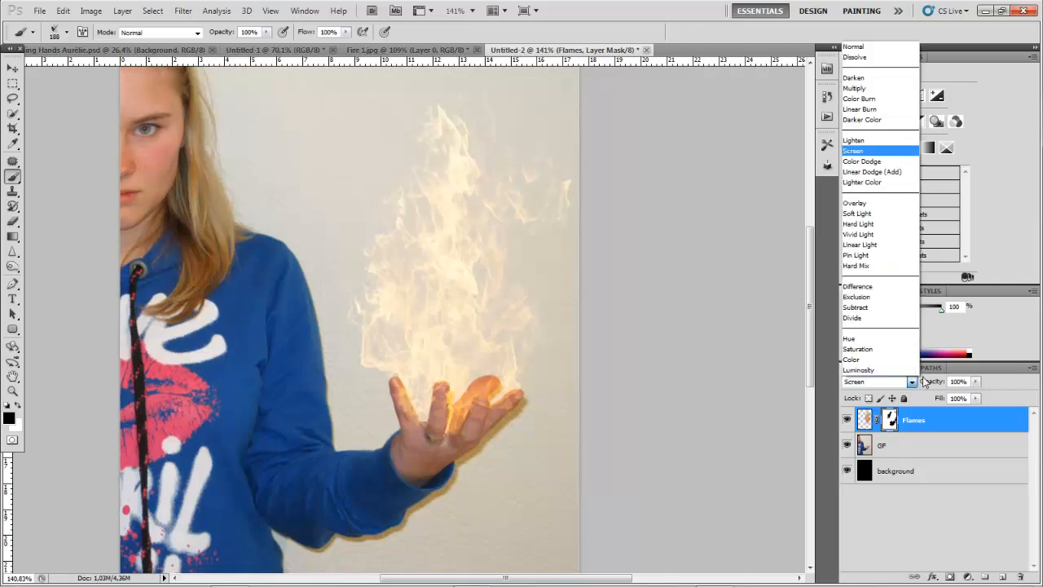
{"action": "left_click", "coordinate": [866, 204]}
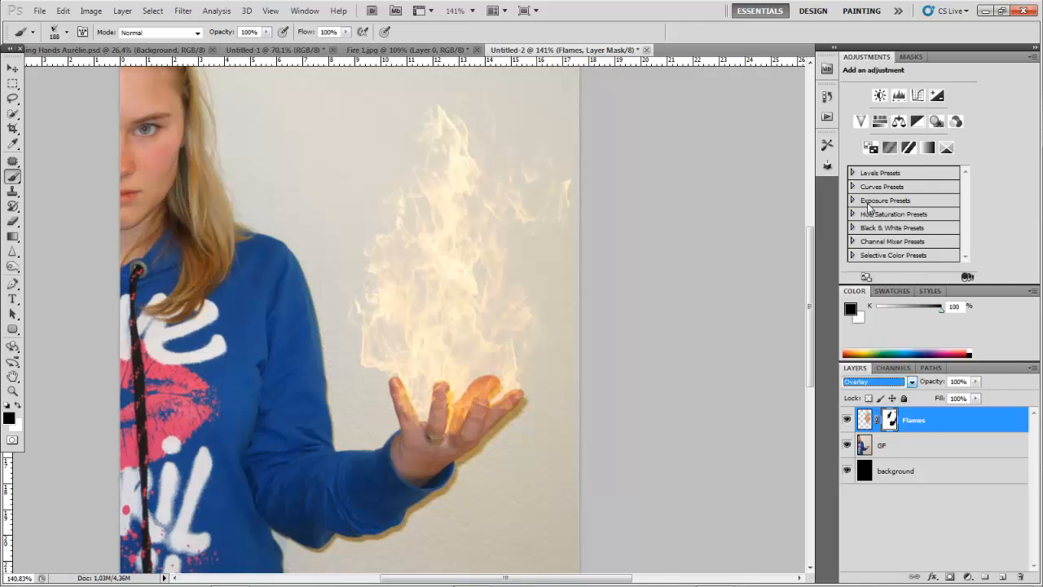
{"action": "left_click", "coordinate": [927, 522]}
{"action": "key", "text": "x"}
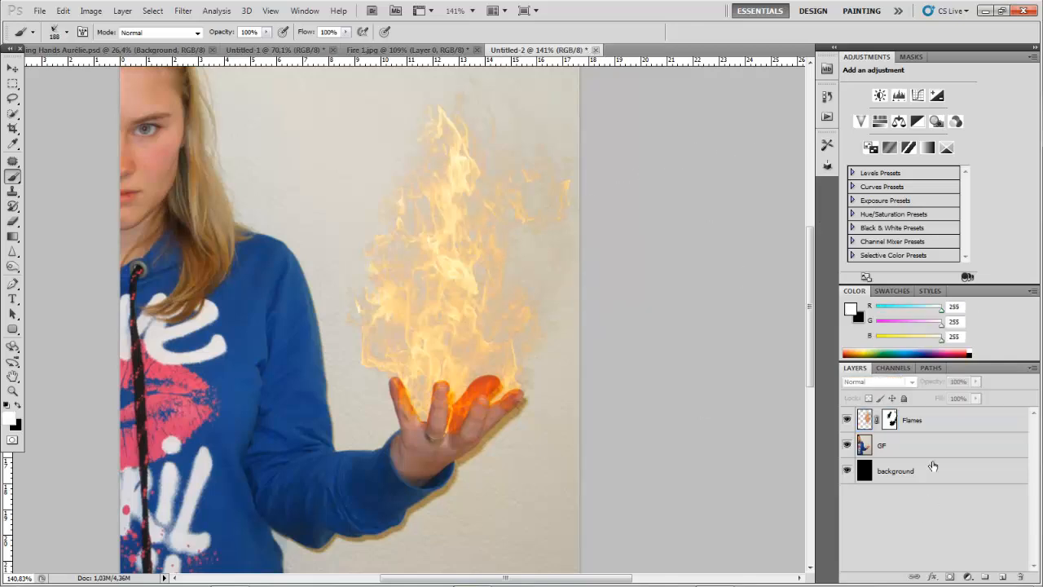
Duplicate the Flames layer twice, keeping its mask on both copies
{"action": "left_click", "coordinate": [927, 421]}
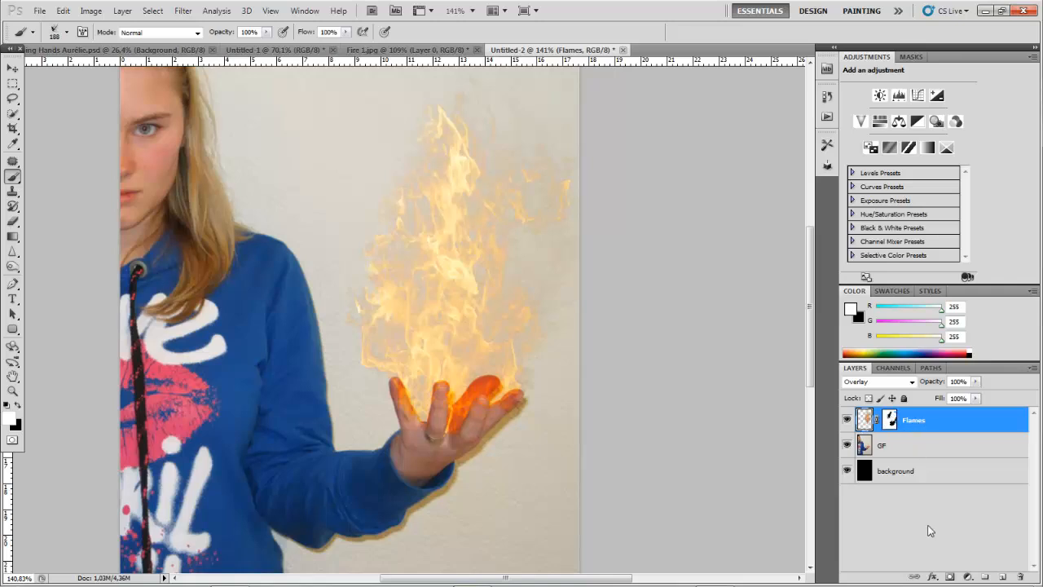
{"action": "key", "text": "ctrl+j"}
{"action": "key", "text": "ctrl+j"}
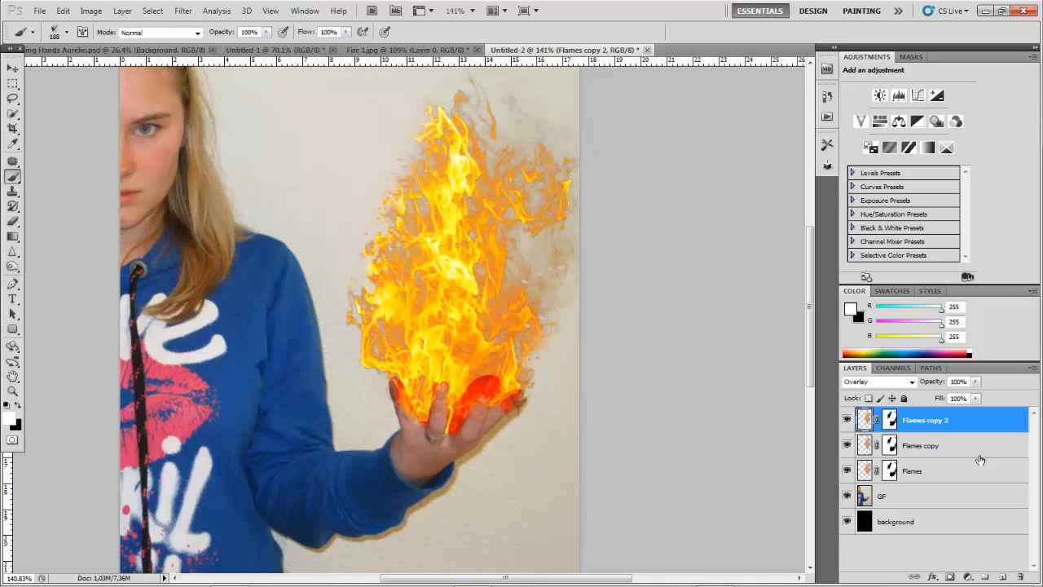
Set the blend mode of the Flames copy layer to Screen
{"action": "left_click", "coordinate": [927, 453]}
{"action": "left_click", "coordinate": [912, 383]}
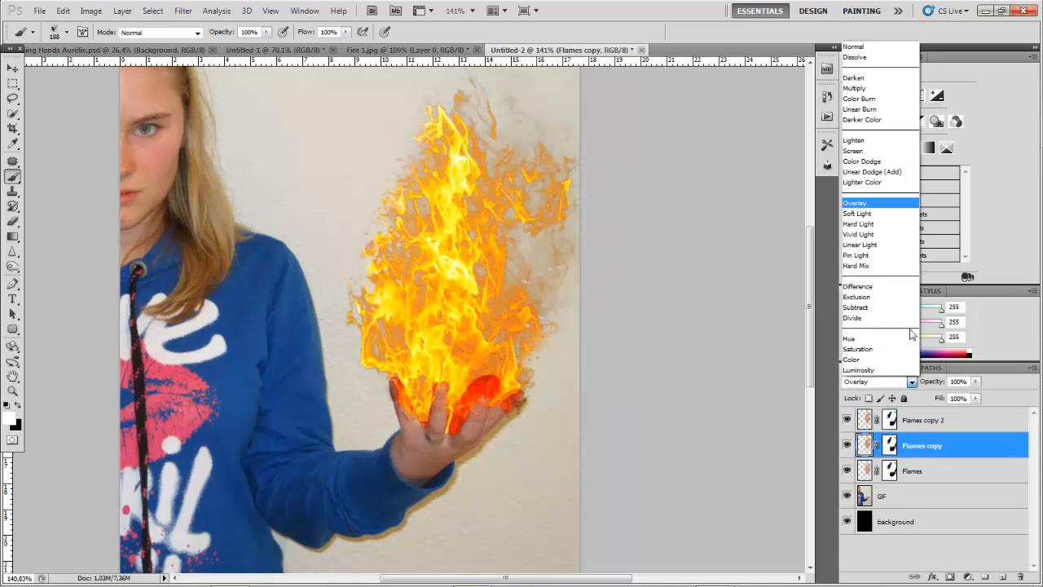
{"action": "left_click", "coordinate": [881, 150]}
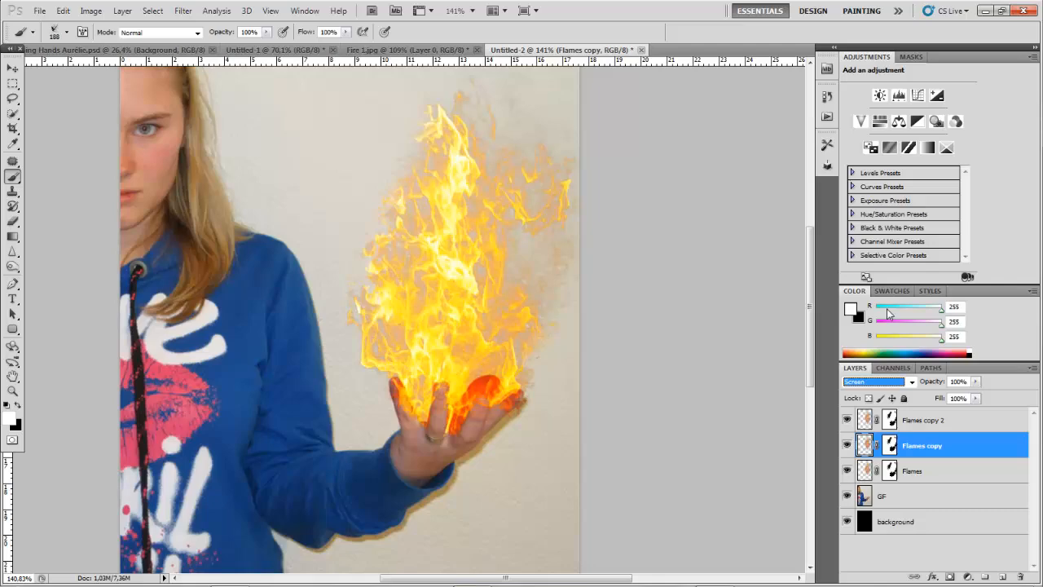
{"action": "left_click", "coordinate": [911, 382]}
{"action": "left_click", "coordinate": [862, 150]}
Try Soft Light on the Flames copy 2 layer and step through the blend modes to Screen
{"action": "left_click", "coordinate": [926, 422]}
{"action": "left_click", "coordinate": [912, 381]}
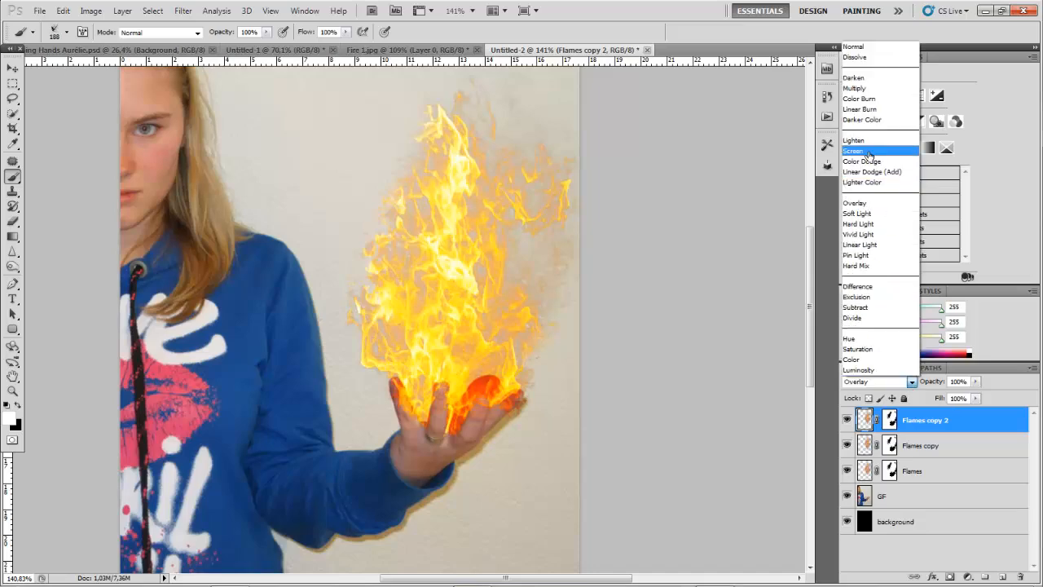
{"action": "left_click", "coordinate": [857, 212]}
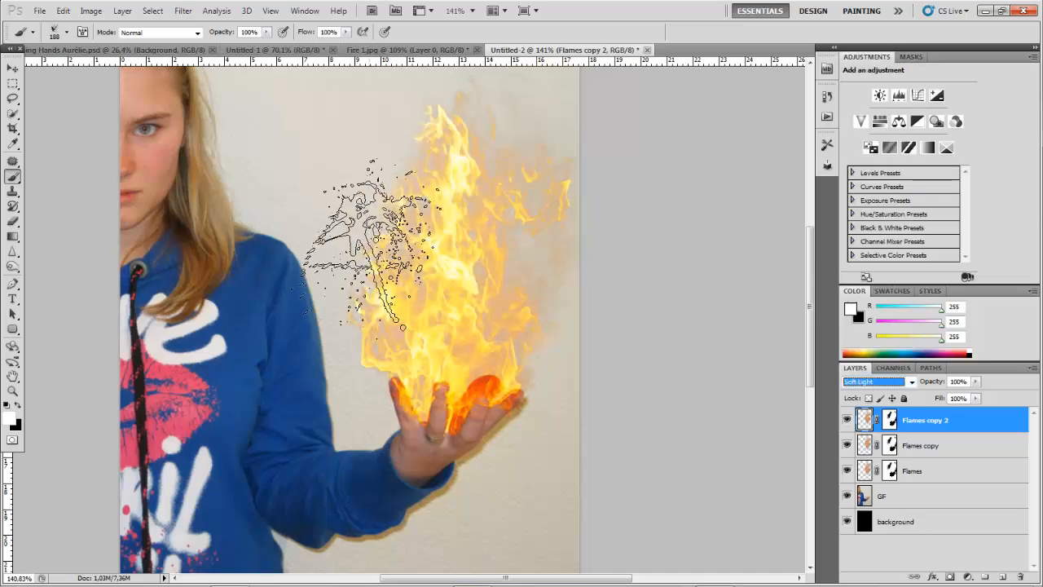
{"action": "key", "text": "Up"}
{"action": "key", "text": "Up"}
{"action": "key", "text": "Up"}
{"action": "key", "text": "Up"}
{"action": "key", "text": "Up"}
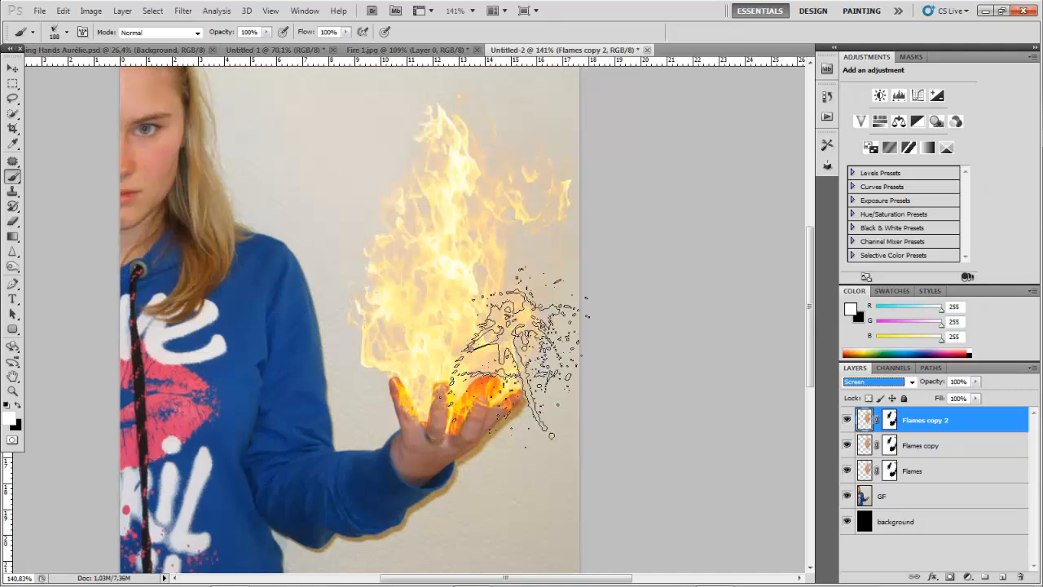
Deselect all layers and examine how the blended flames look around the hand, both close up and at full-image size
{"action": "left_click", "coordinate": [903, 558]}
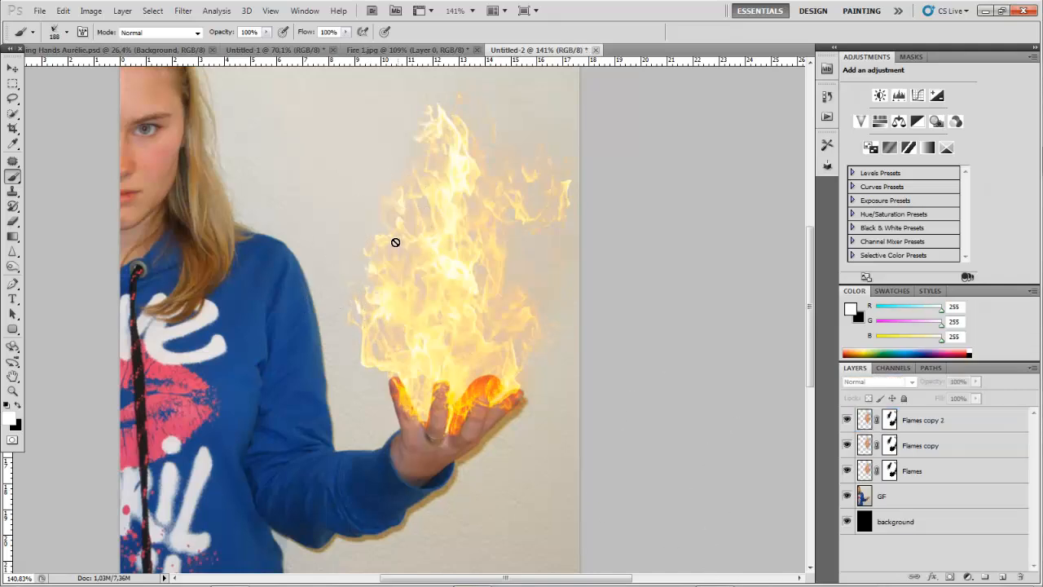
{"action": "left_click", "coordinate": [884, 507]}
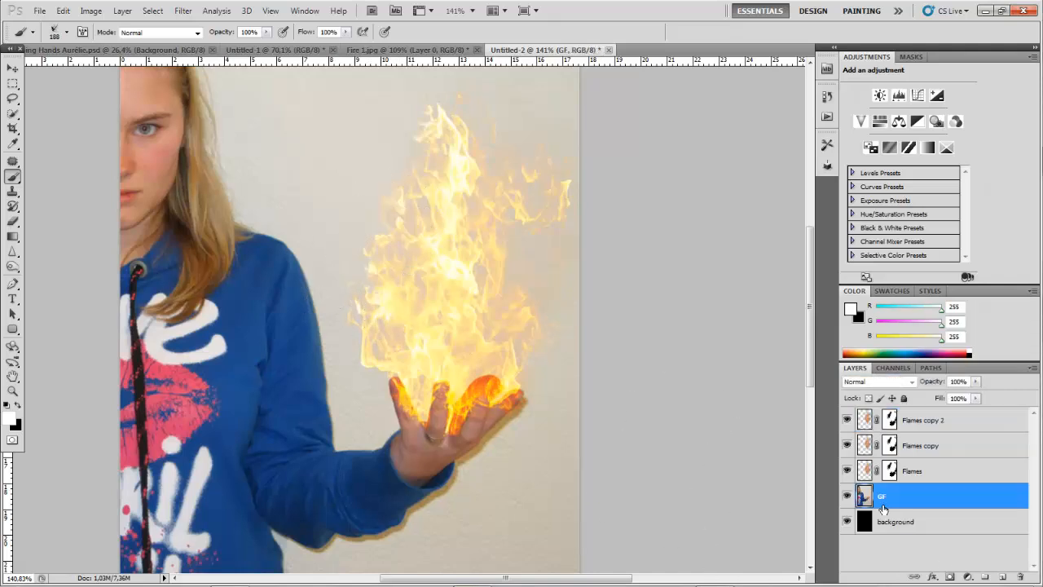
{"action": "key", "text": "v"}
{"action": "key", "text": "alt+v"}
{"action": "left_click", "coordinate": [884, 538]}
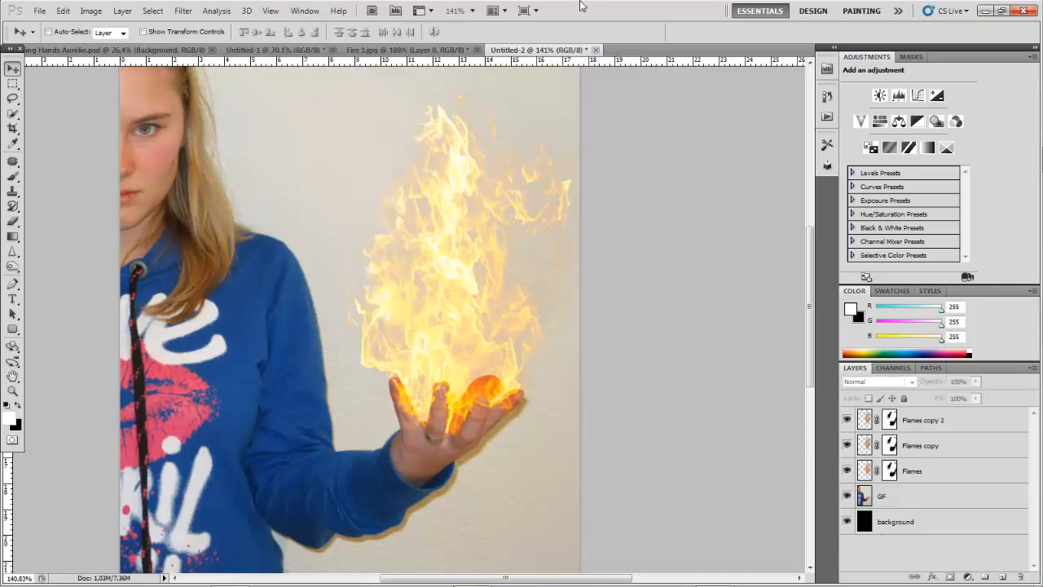
{"action": "left_click", "coordinate": [673, 272]}
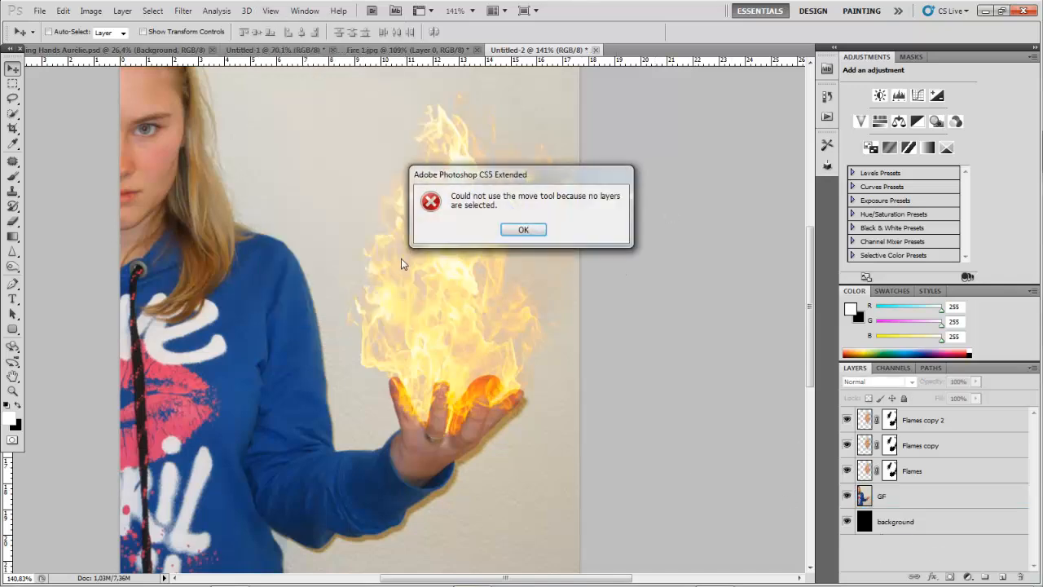
{"action": "left_click", "coordinate": [523, 229]}
{"action": "scroll", "coordinate": [306, 323], "scroll_direction": "down", "scroll_amount": 3}
{"action": "scroll", "coordinate": [298, 318], "scroll_direction": "up", "scroll_amount": 1}
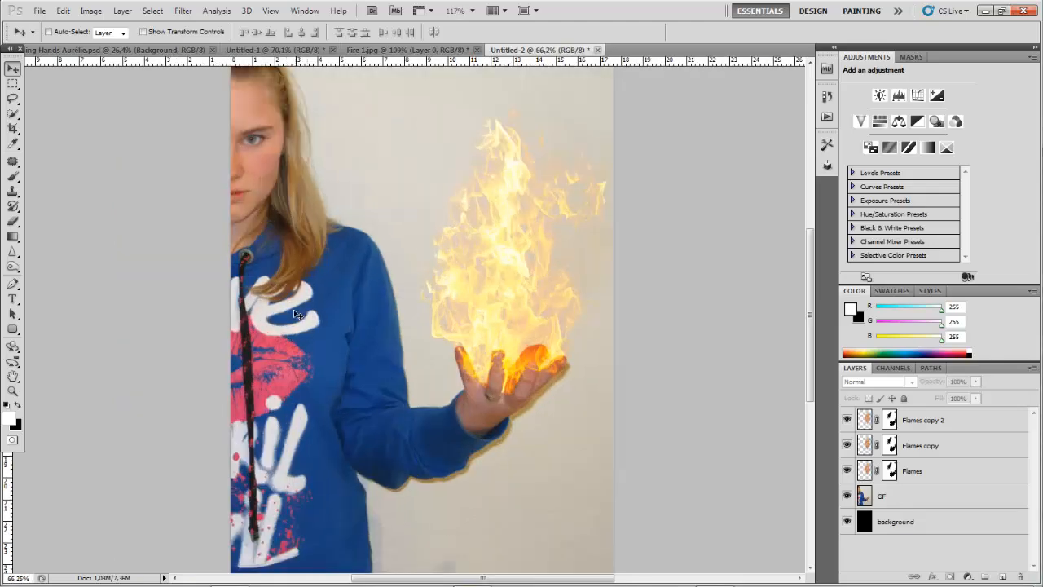
{"action": "scroll", "coordinate": [300, 310], "scroll_direction": "down", "scroll_amount": 4}
{"action": "scroll", "coordinate": [315, 267], "scroll_direction": "up", "scroll_amount": 3}
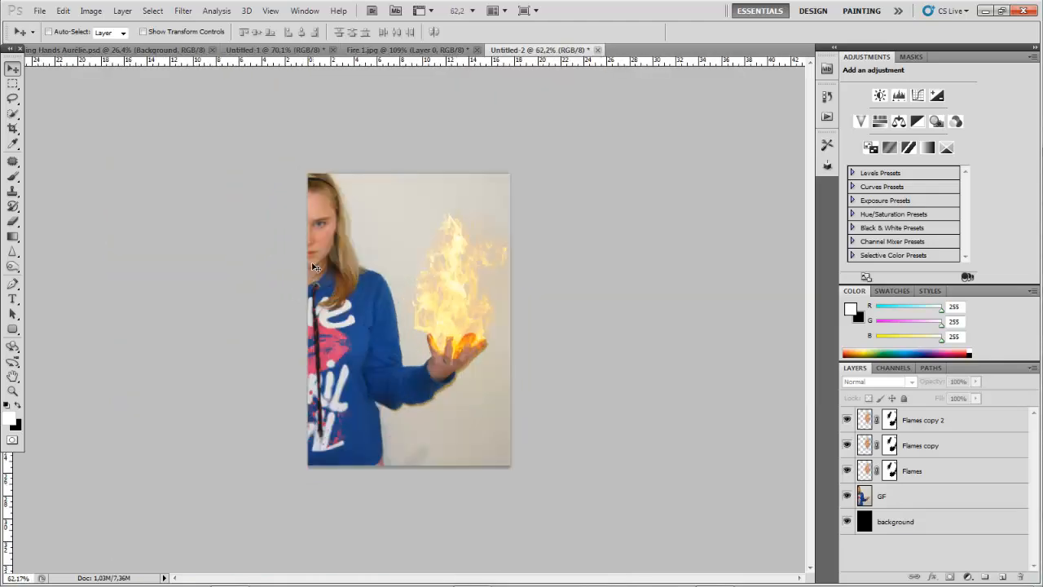
{"action": "scroll", "coordinate": [391, 301], "scroll_direction": "up", "scroll_amount": 3}
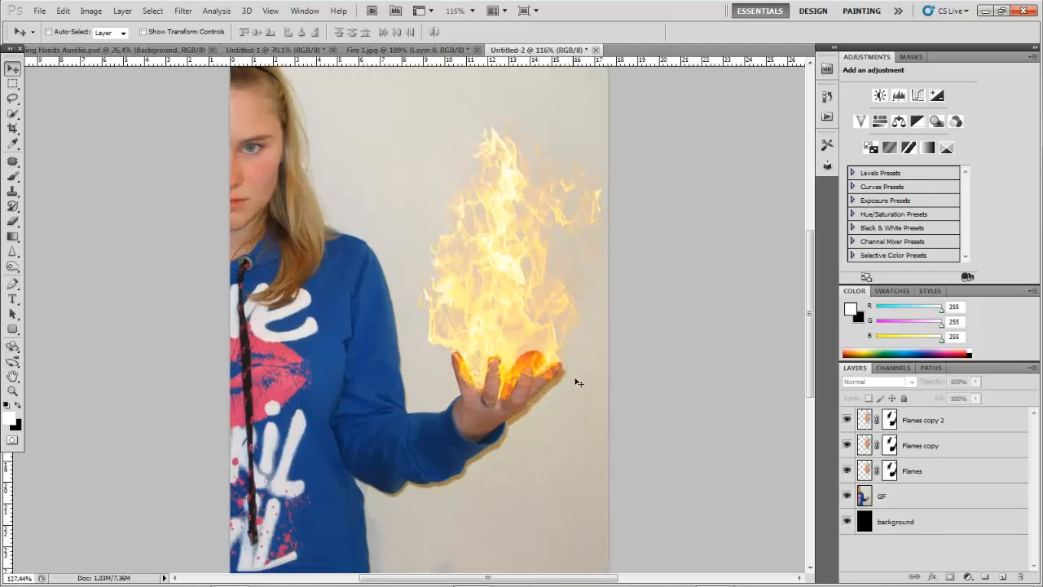
{"action": "scroll", "coordinate": [575, 379], "scroll_direction": "up", "scroll_amount": 1}
{"action": "scroll", "coordinate": [480, 310], "scroll_direction": "down", "scroll_amount": 3}
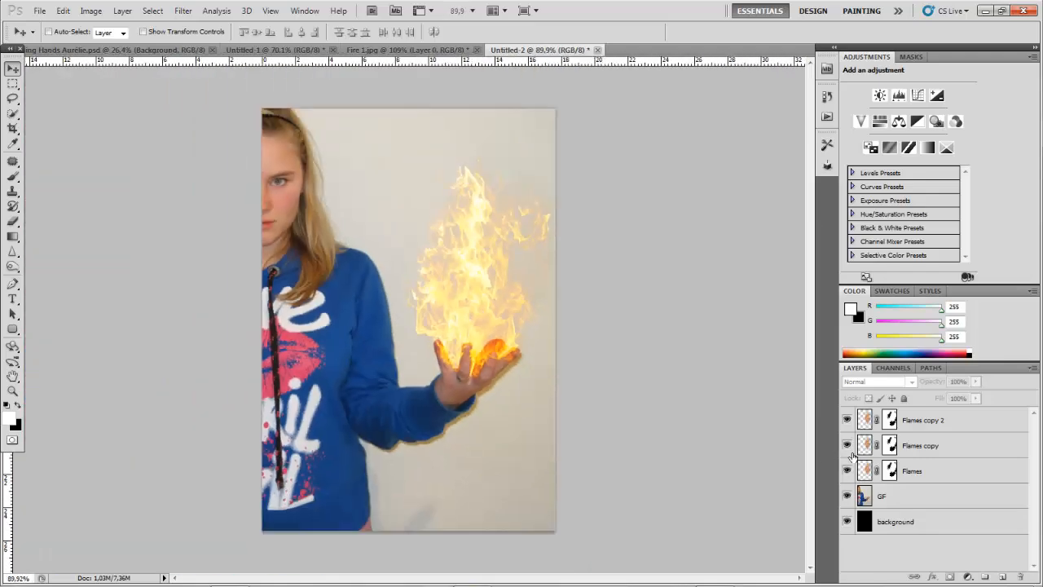
Set the blend mode of the Flames layer to Normal, comparing it with other modes such as Dissolve
{"action": "left_click", "coordinate": [934, 473]}
{"action": "left_click", "coordinate": [876, 382]}
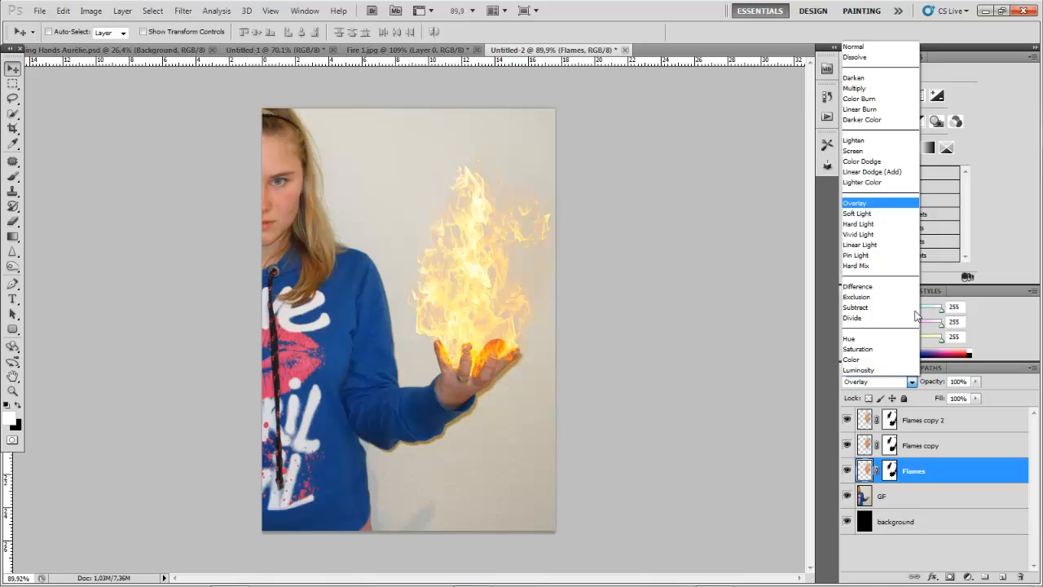
{"action": "left_click", "coordinate": [865, 46]}
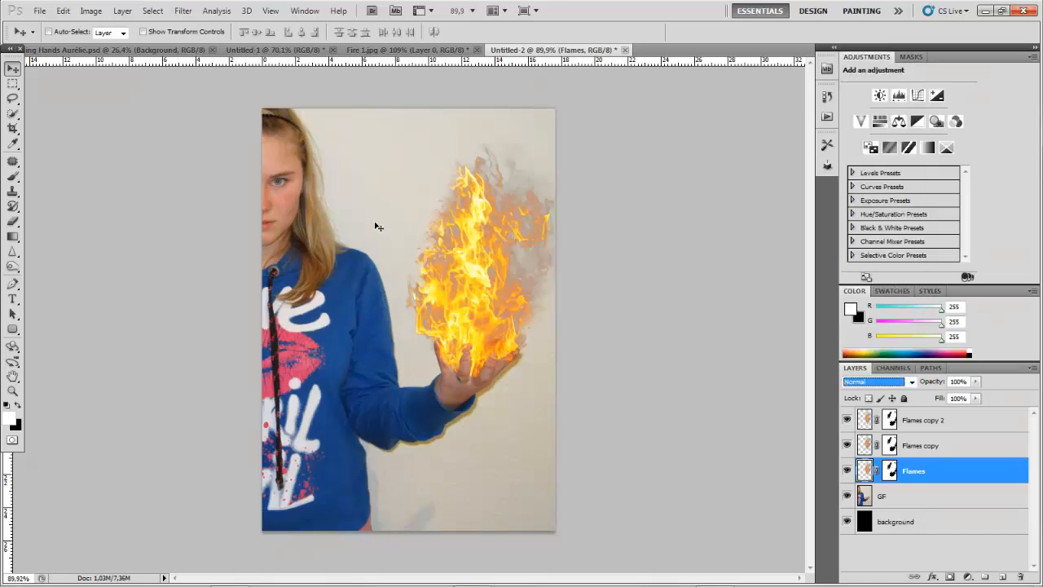
{"action": "scroll", "coordinate": [375, 224], "scroll_direction": "down", "scroll_amount": 5}
{"action": "scroll", "coordinate": [375, 223], "scroll_direction": "up", "scroll_amount": 4}
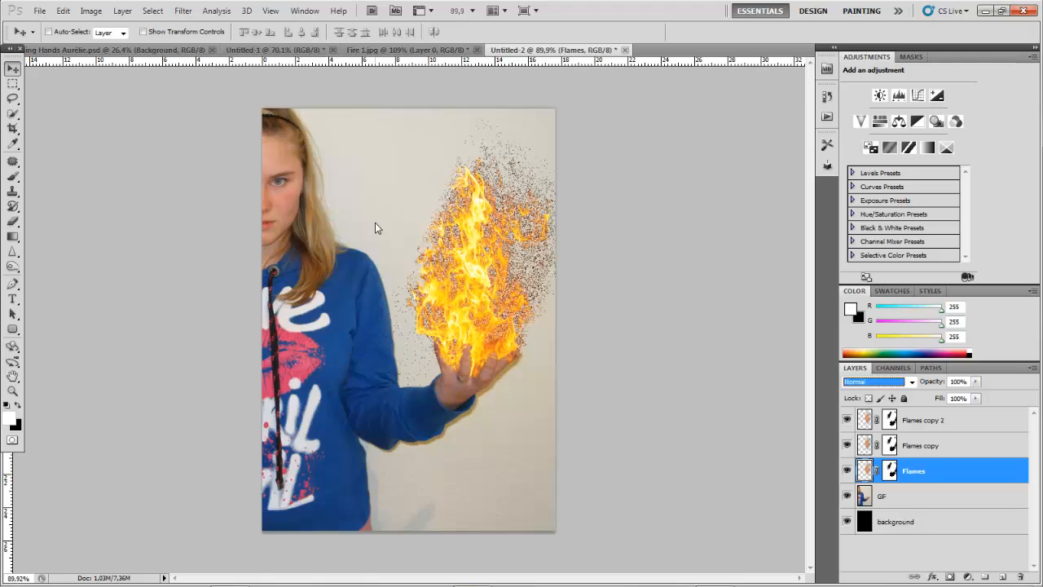
{"action": "scroll", "coordinate": [375, 223], "scroll_direction": "up", "scroll_amount": 1}
{"action": "left_click", "coordinate": [856, 538]}
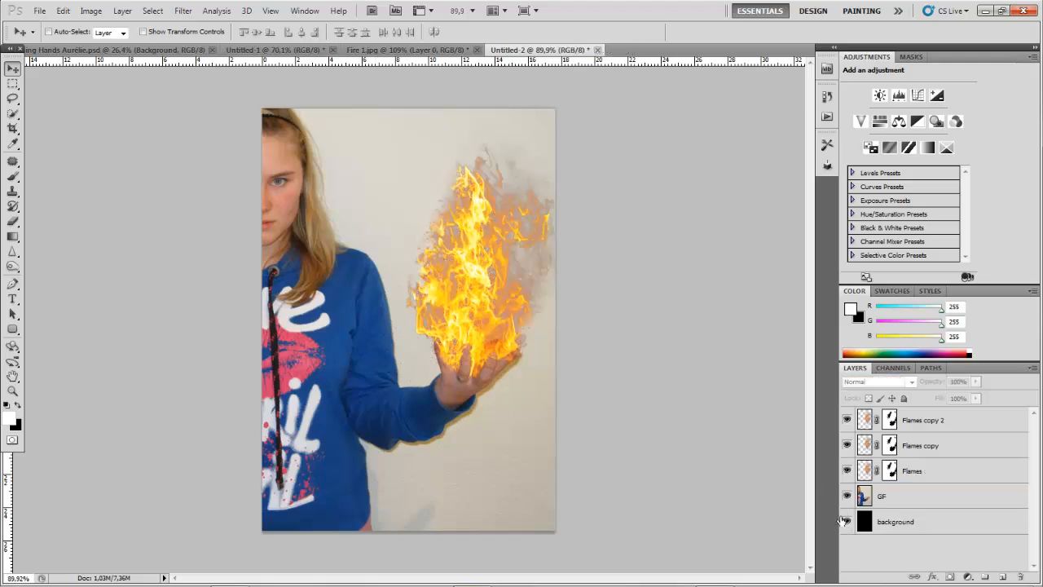
Lower the opacity of the Flames layer to 62% and of the Flames copy layer to 65%
{"action": "left_click", "coordinate": [912, 463]}
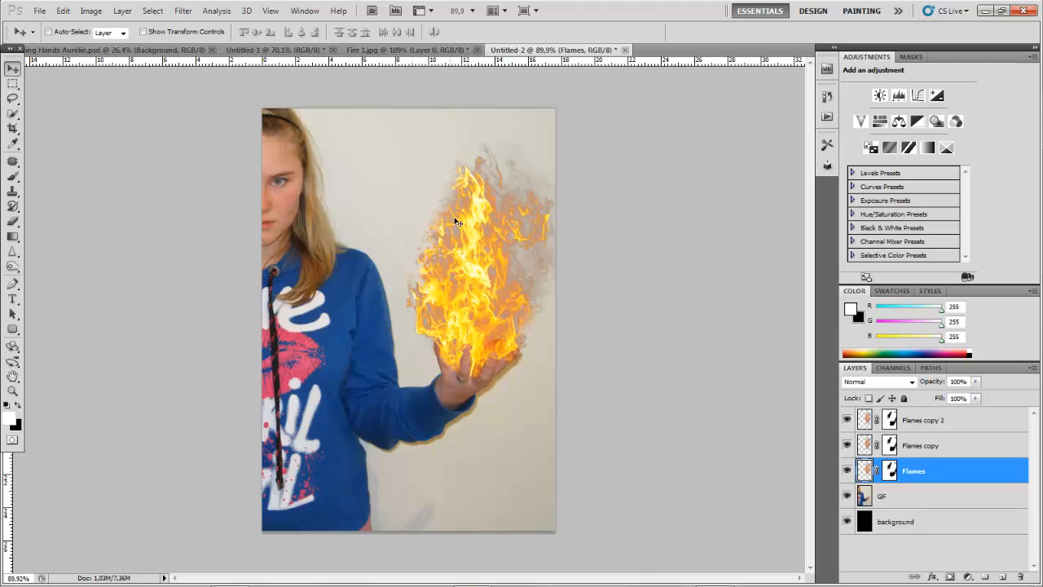
{"action": "left_click_drag", "start_coordinate": [979, 387], "coordinate": [952, 398]}
{"action": "left_click", "coordinate": [912, 455]}
{"action": "left_click", "coordinate": [976, 382]}
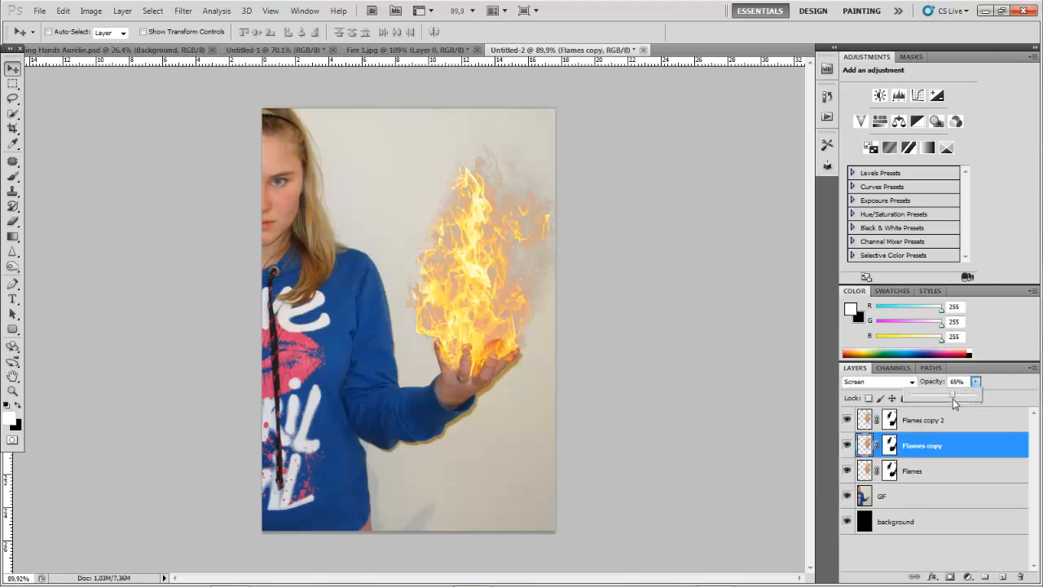
Try different opacity levels on the Flames copy 2 layer and leave it at 100%
{"action": "left_click", "coordinate": [930, 423]}
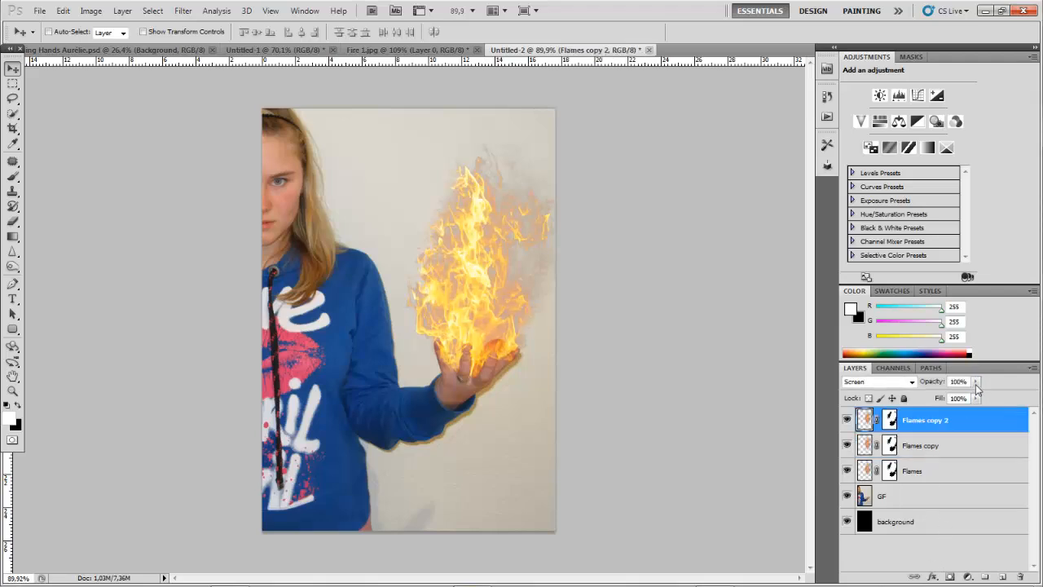
{"action": "left_click", "coordinate": [975, 382]}
{"action": "mouse_move", "coordinate": [978, 395]}
{"action": "left_mouse_down"}
{"action": "mouse_move", "coordinate": [920, 405]}
{"action": "mouse_move", "coordinate": [992, 403]}
{"action": "left_mouse_up"}
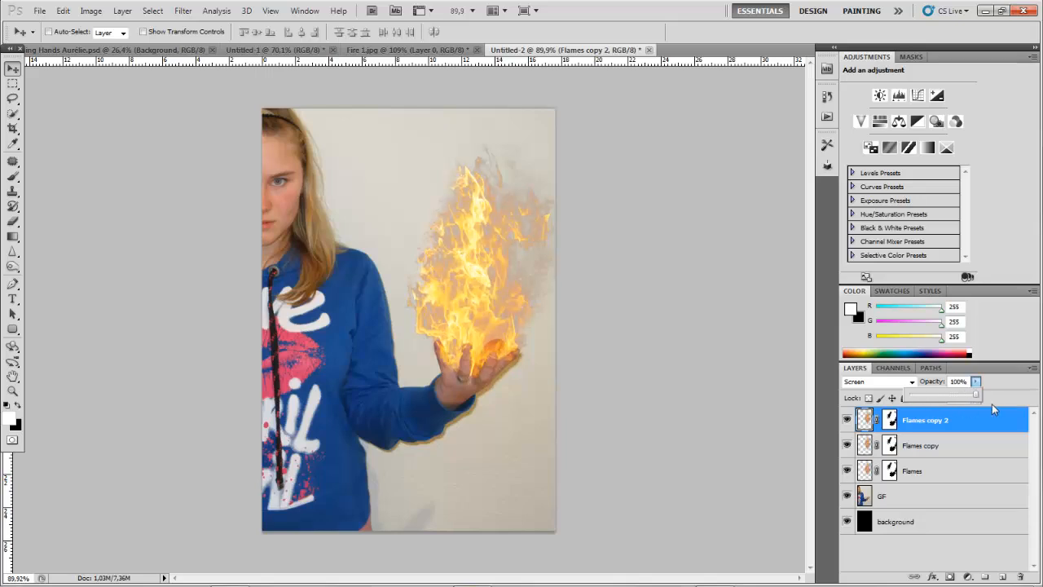
{"action": "left_click", "coordinate": [929, 561]}
Compare the flames in Untitled-2 with those in the finished flaming-hands document, inspecting both images up close and as a whole
{"action": "scroll", "coordinate": [432, 221], "scroll_direction": "down", "scroll_amount": 4}
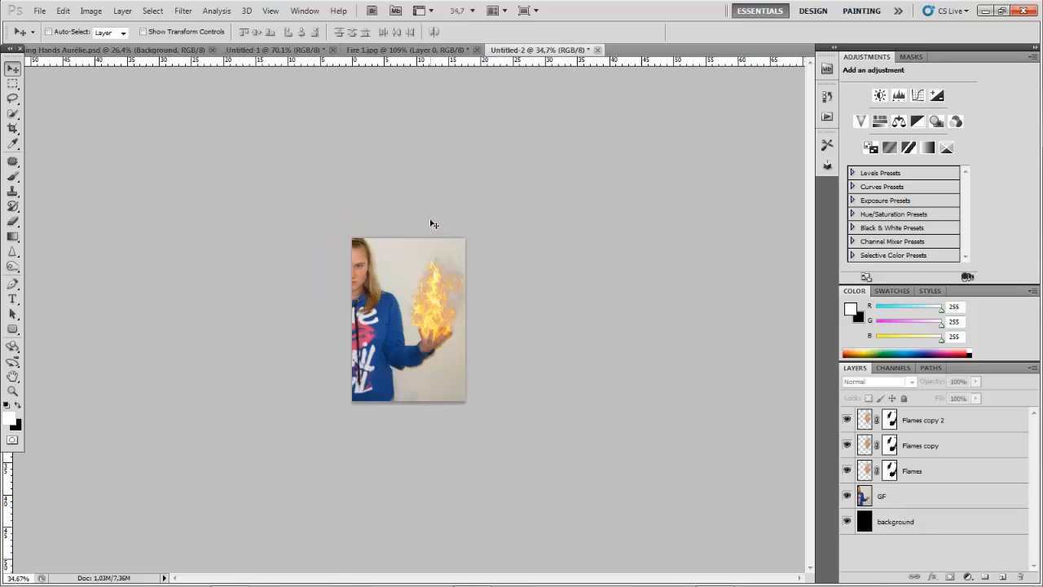
{"action": "scroll", "coordinate": [293, 112], "scroll_direction": "up", "scroll_amount": 1}
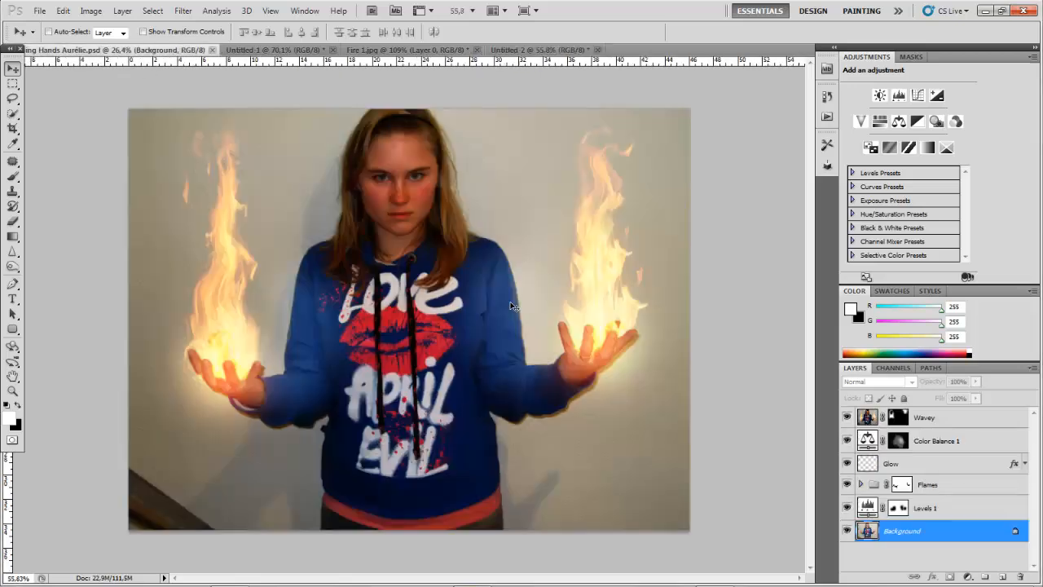
{"action": "left_click", "coordinate": [135, 50]}
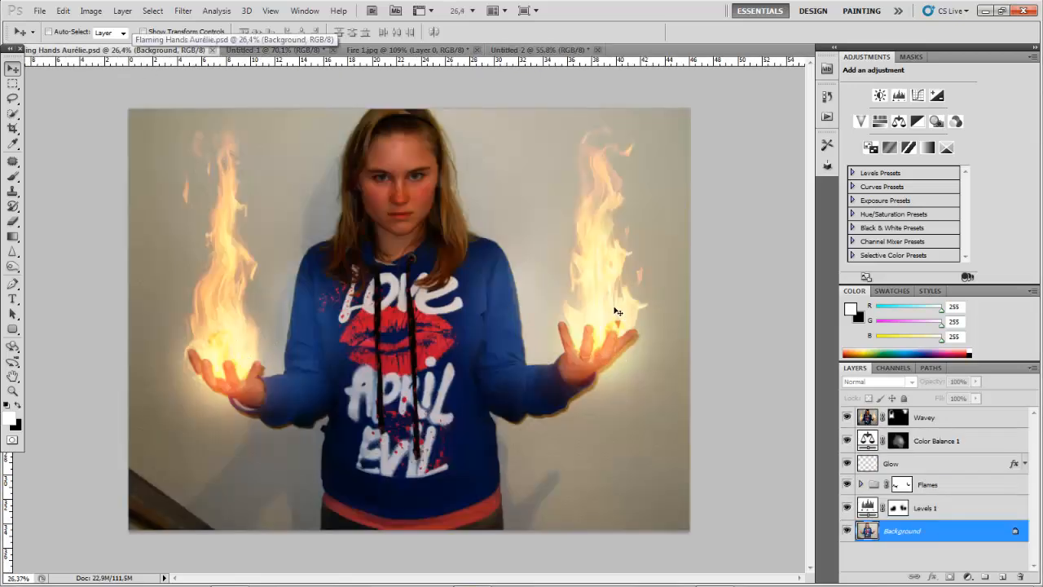
{"action": "scroll", "coordinate": [210, 237], "scroll_direction": "up", "scroll_amount": 2}
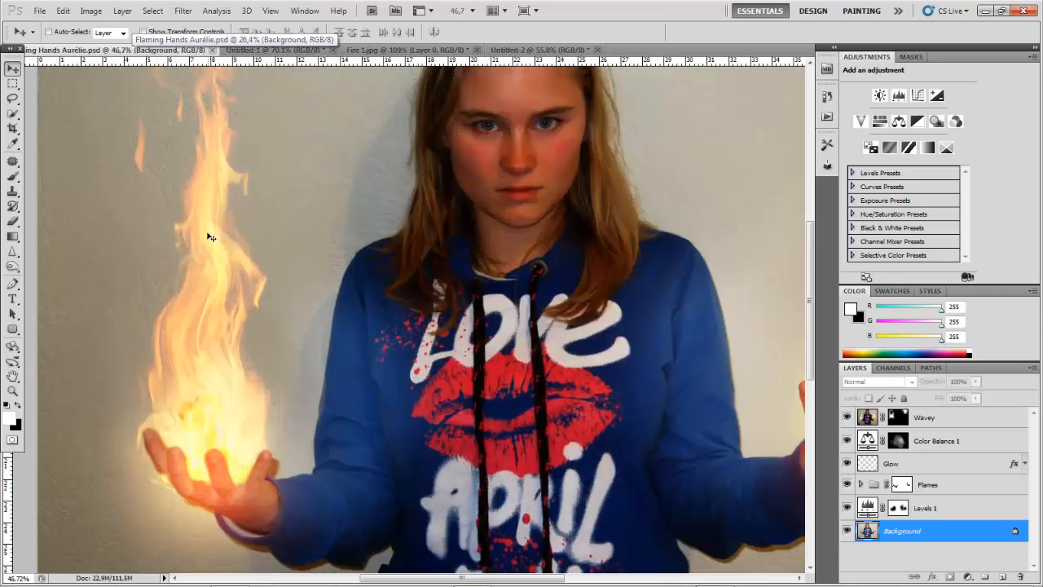
{"action": "scroll", "coordinate": [210, 237], "scroll_direction": "down", "scroll_amount": 3}
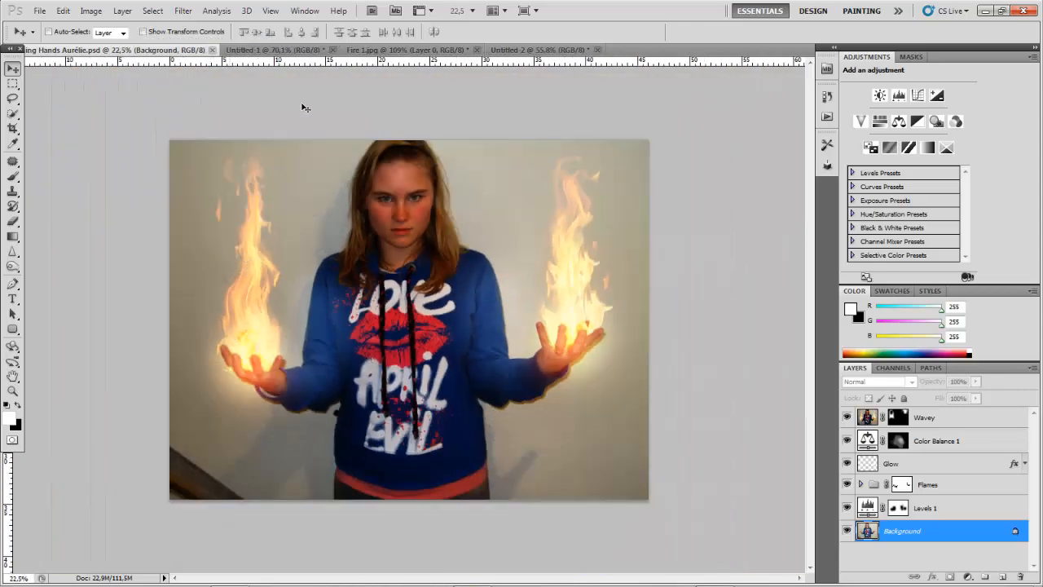
{"action": "left_click", "coordinate": [529, 50]}
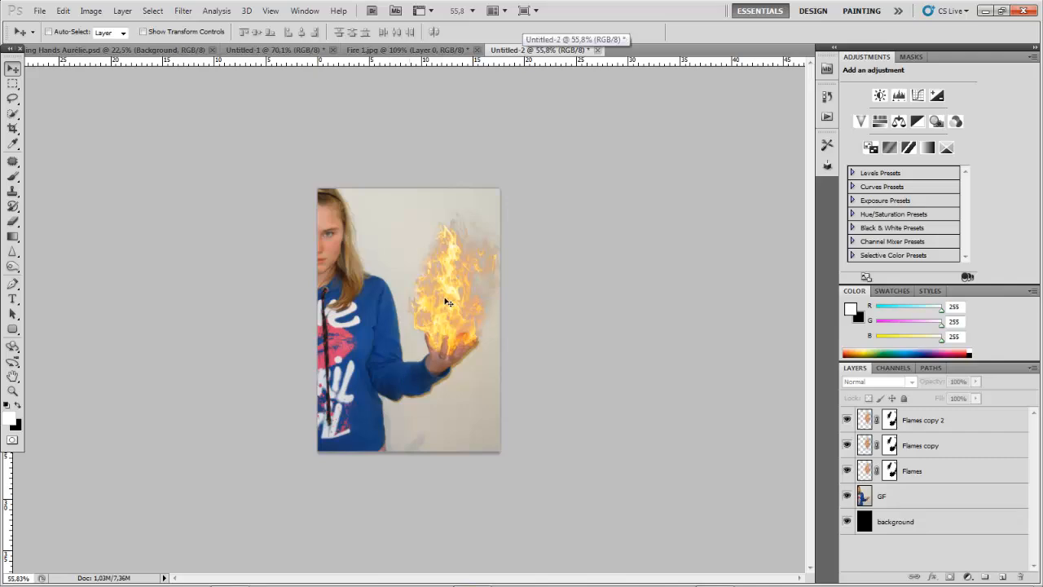
{"action": "scroll", "coordinate": [430, 259], "scroll_direction": "up", "scroll_amount": 4}
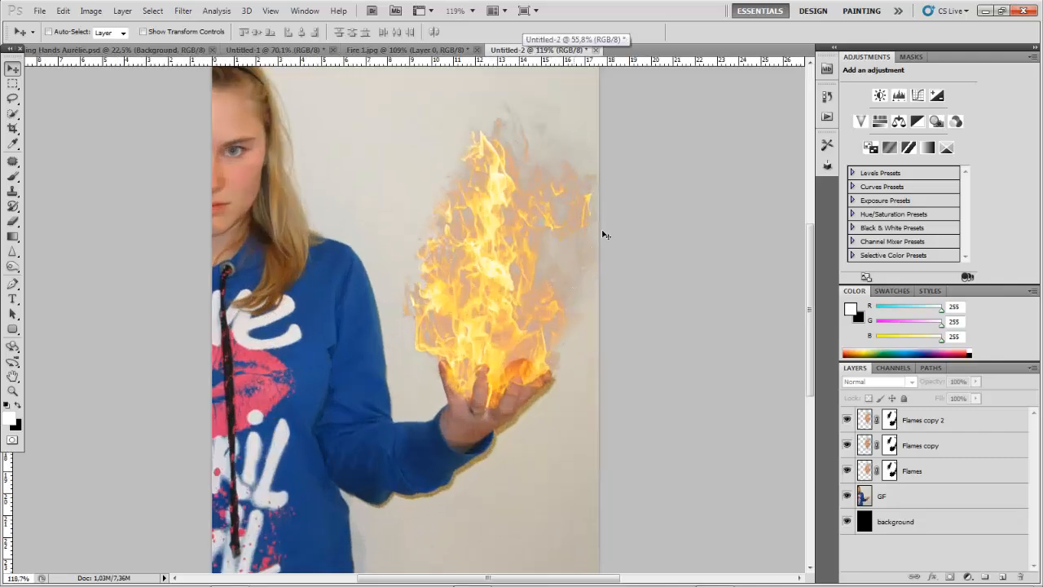
{"action": "scroll", "coordinate": [619, 208], "scroll_direction": "up", "scroll_amount": 2}
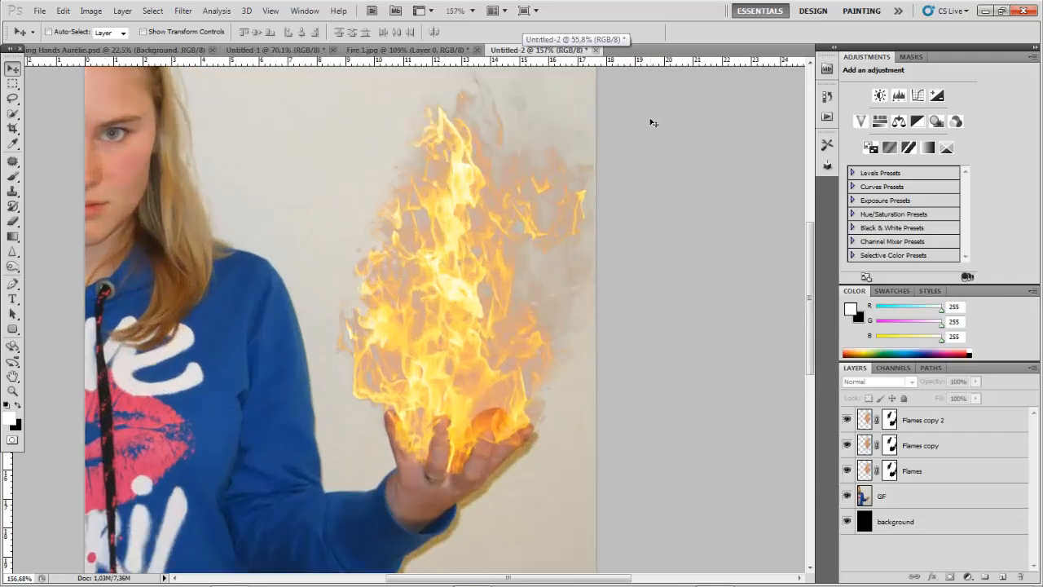
{"action": "scroll", "coordinate": [652, 122], "scroll_direction": "down", "scroll_amount": 2}
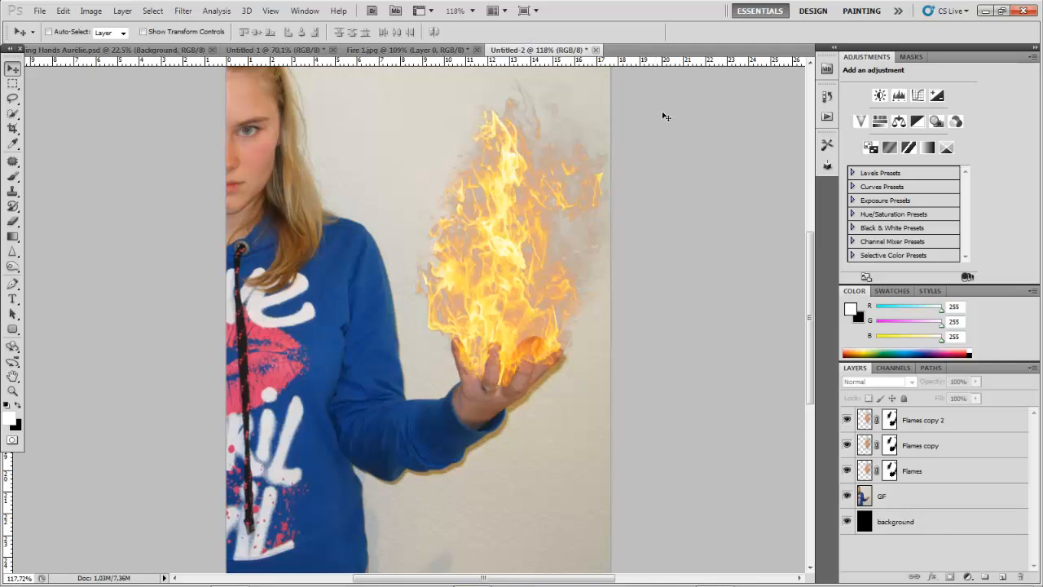
{"action": "scroll", "coordinate": [538, 320], "scroll_direction": "down", "scroll_amount": 2}
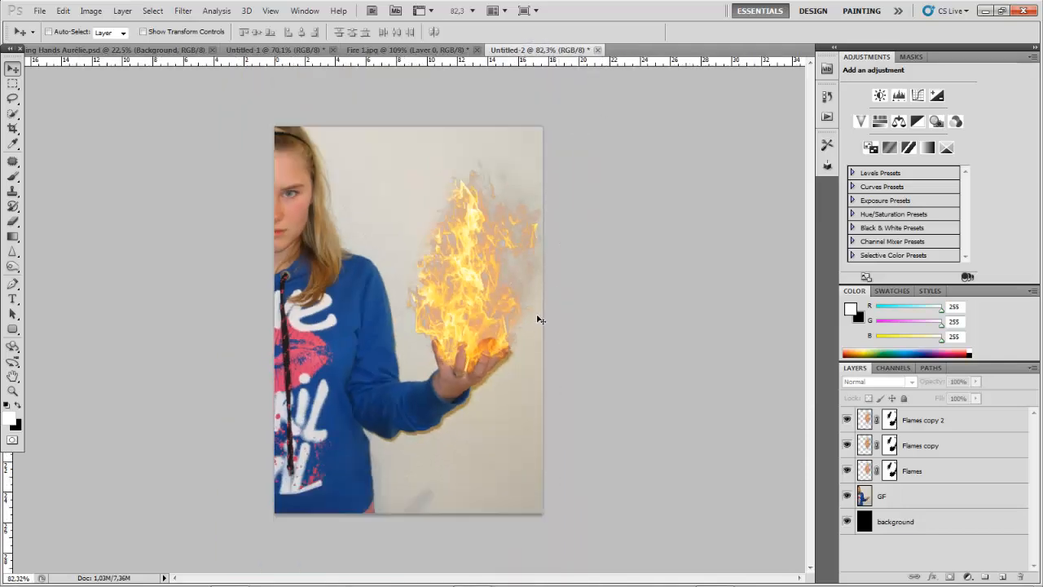
{"action": "scroll", "coordinate": [387, 322], "scroll_direction": "up", "scroll_amount": 1}
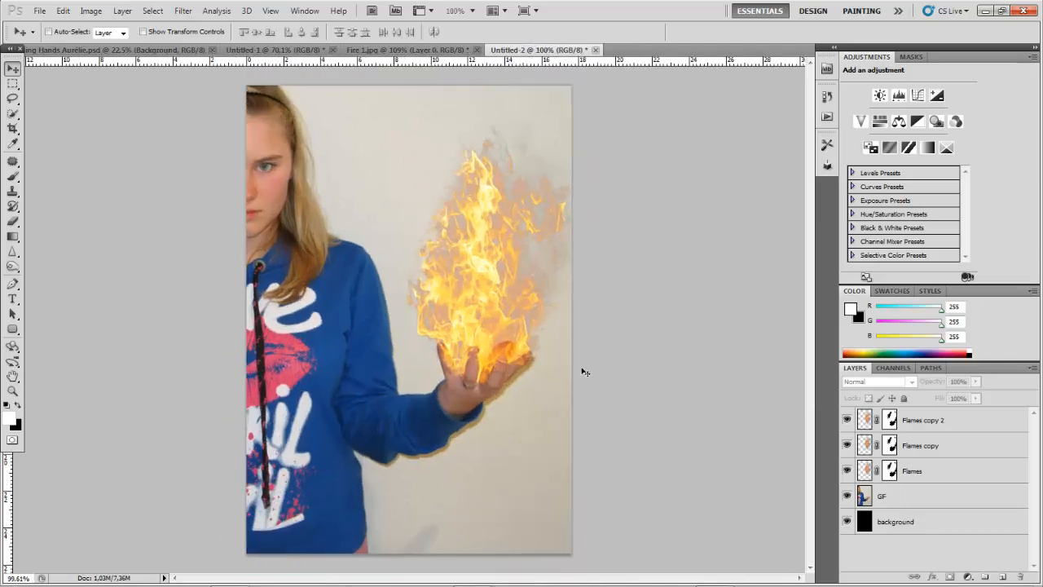
Group the Flames, Flames copy and Flames copy 2 layers together and leave the group collapsed
{"action": "left_click", "coordinate": [905, 496]}
{"action": "left_click", "coordinate": [913, 472]}
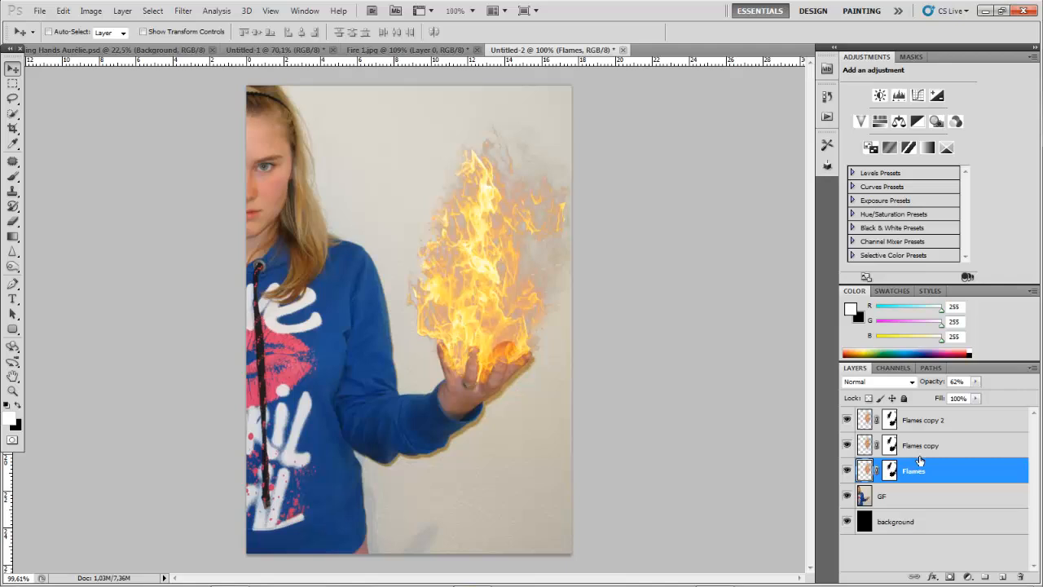
{"action": "left_click", "coordinate": [923, 447], "text": "shift"}
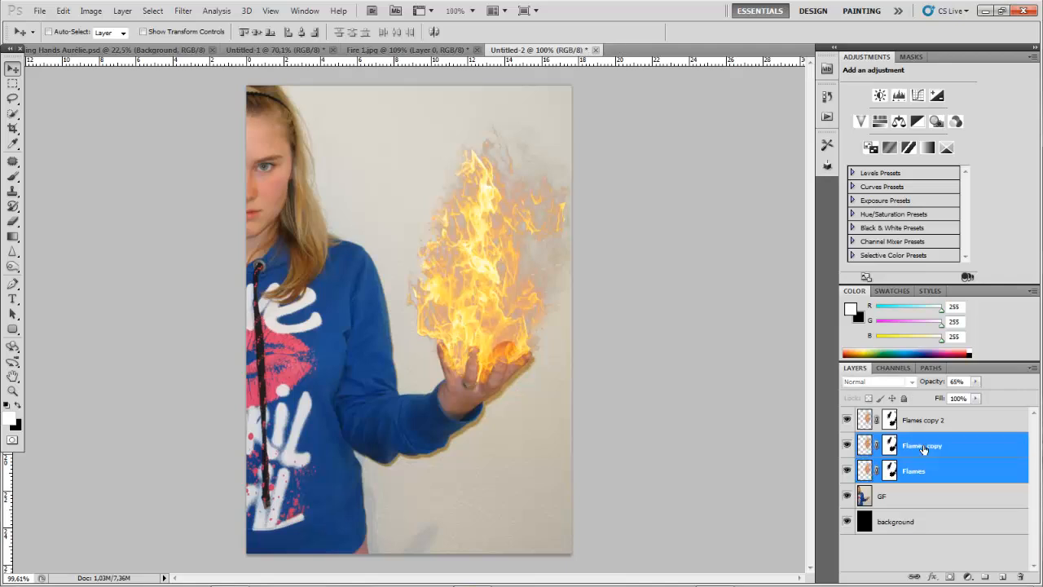
{"action": "left_click", "coordinate": [929, 422], "text": "shift"}
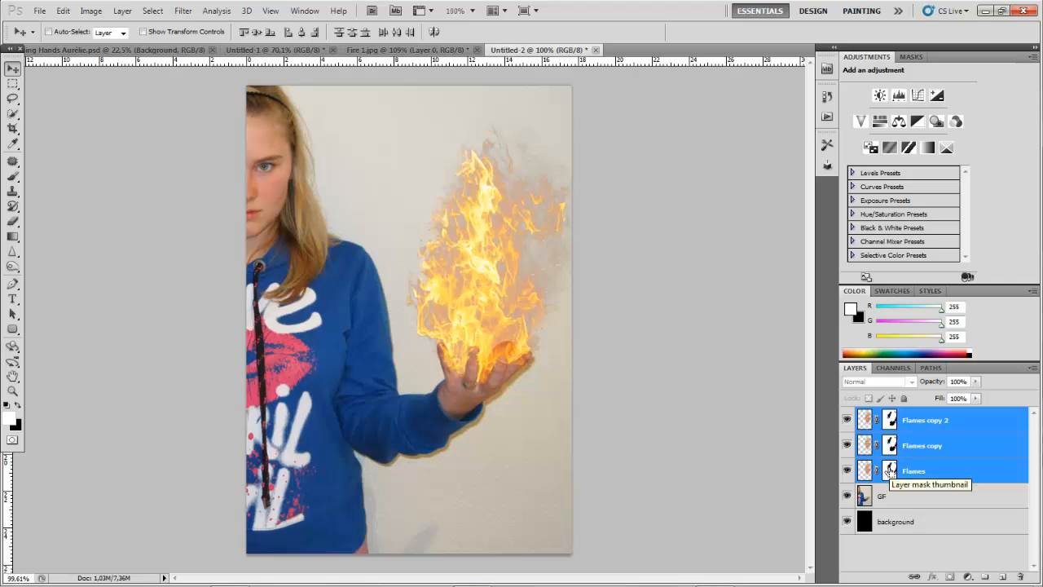
{"action": "key", "text": "ctrl+g"}
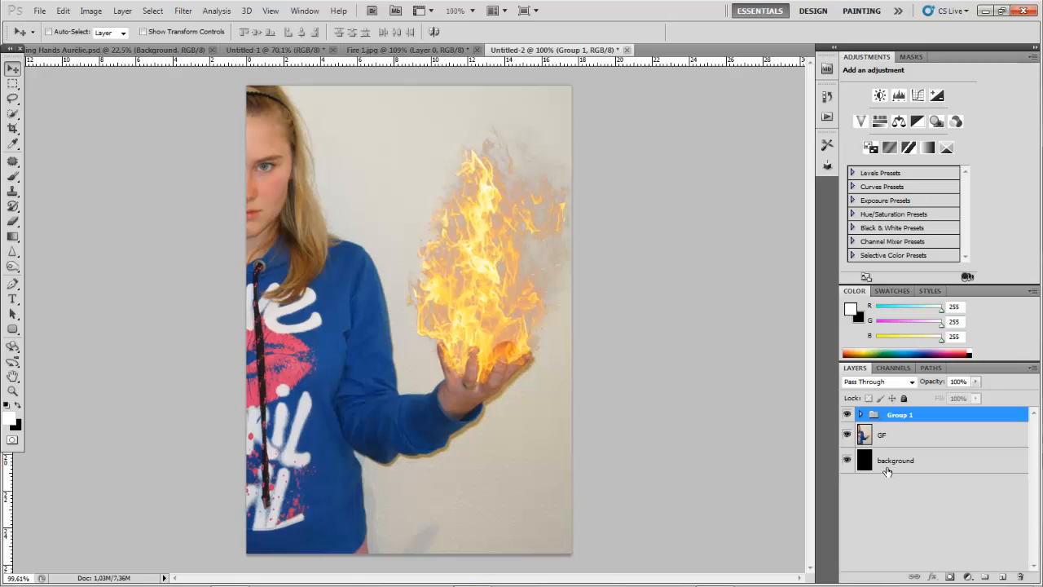
{"action": "left_click", "coordinate": [881, 491]}
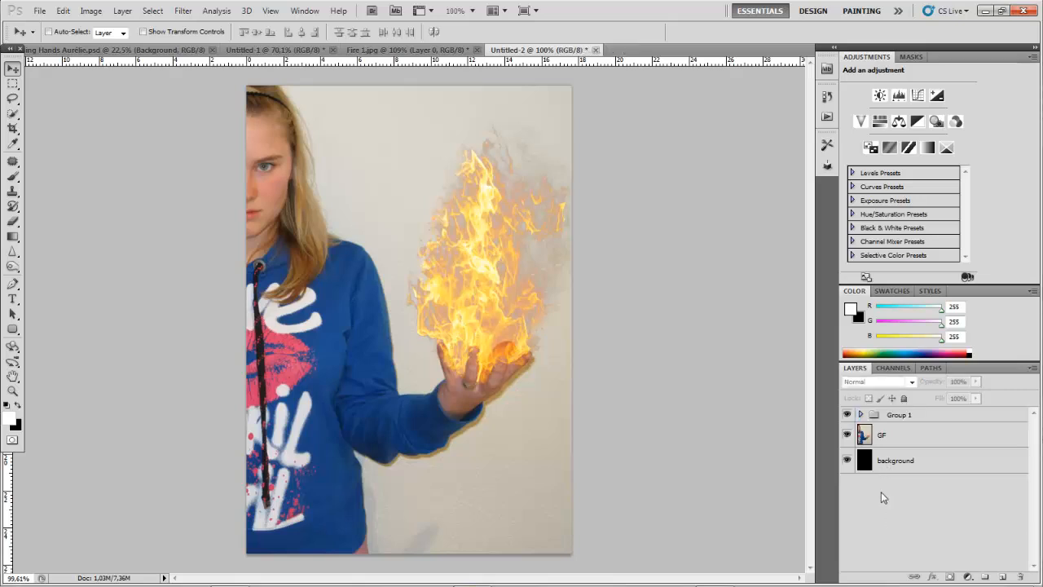
{"action": "left_click", "coordinate": [860, 415]}
{"action": "left_click", "coordinate": [860, 415]}
Try to paint with the Brush tool directly on the flames layer group
{"action": "left_click", "coordinate": [900, 422]}
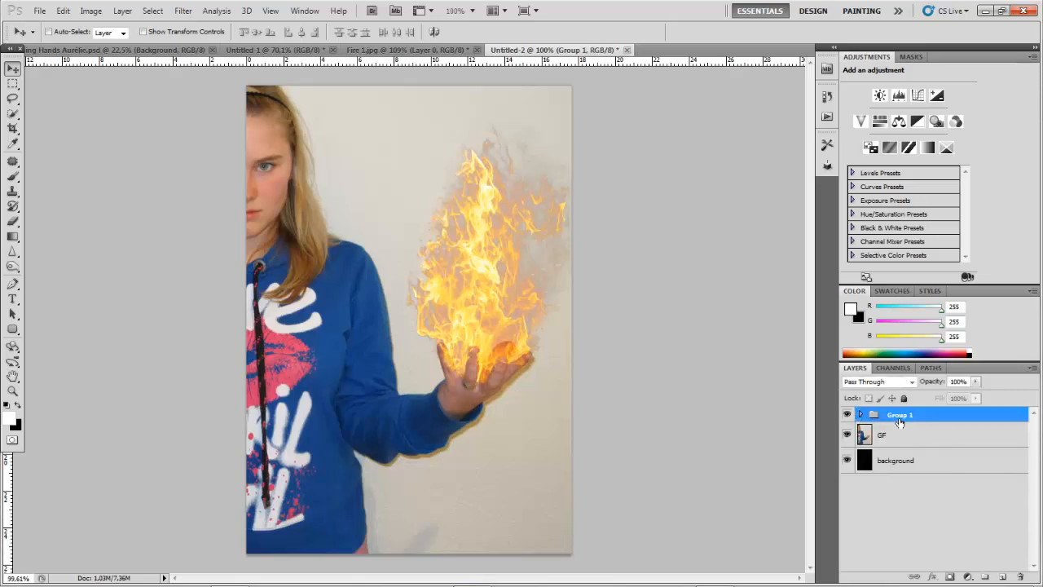
{"action": "key", "text": "b"}
{"action": "left_click", "coordinate": [516, 325]}
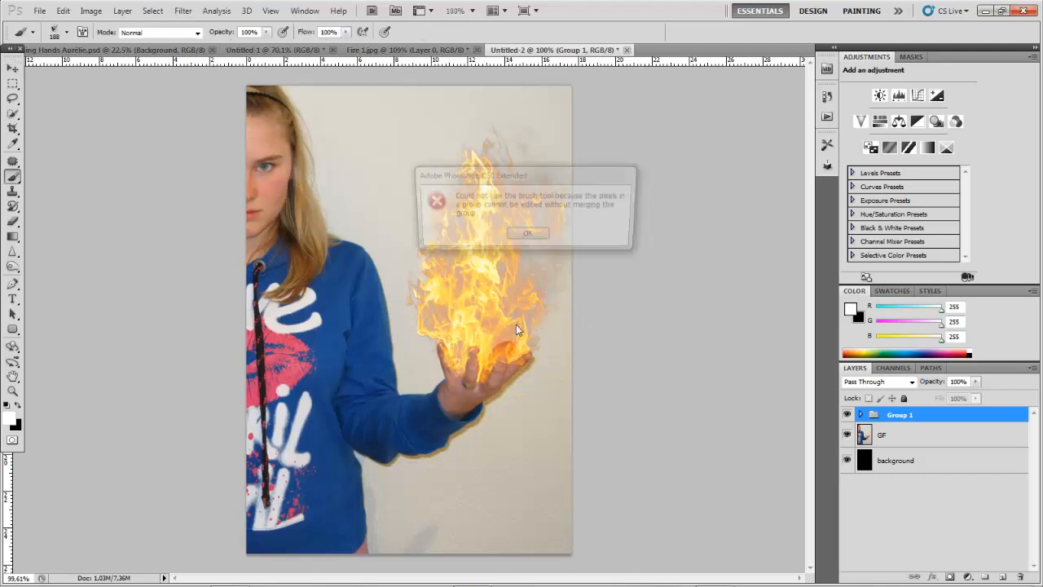
{"action": "left_click", "coordinate": [522, 237]}
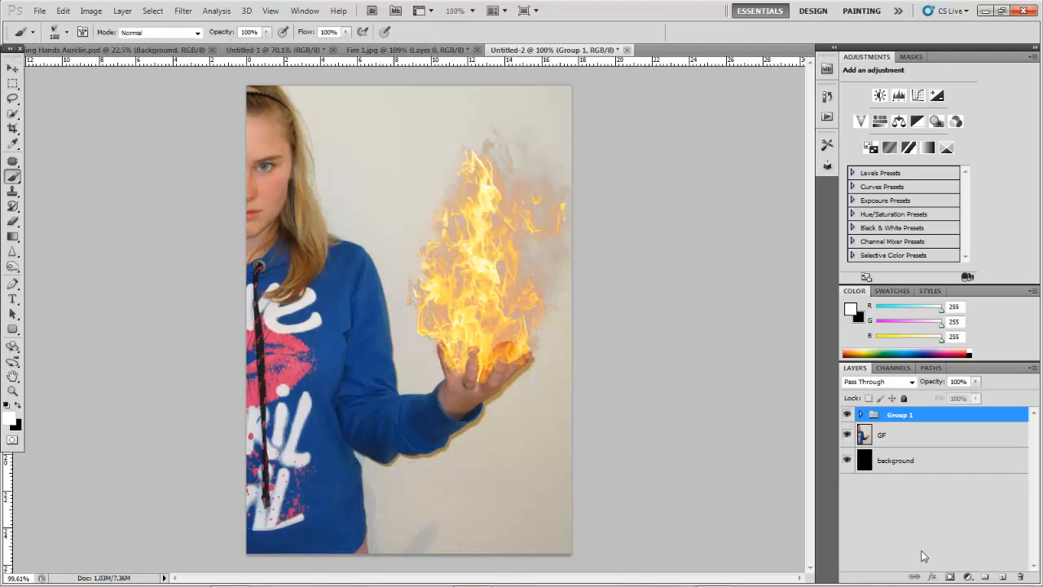
{"action": "key", "text": "v"}
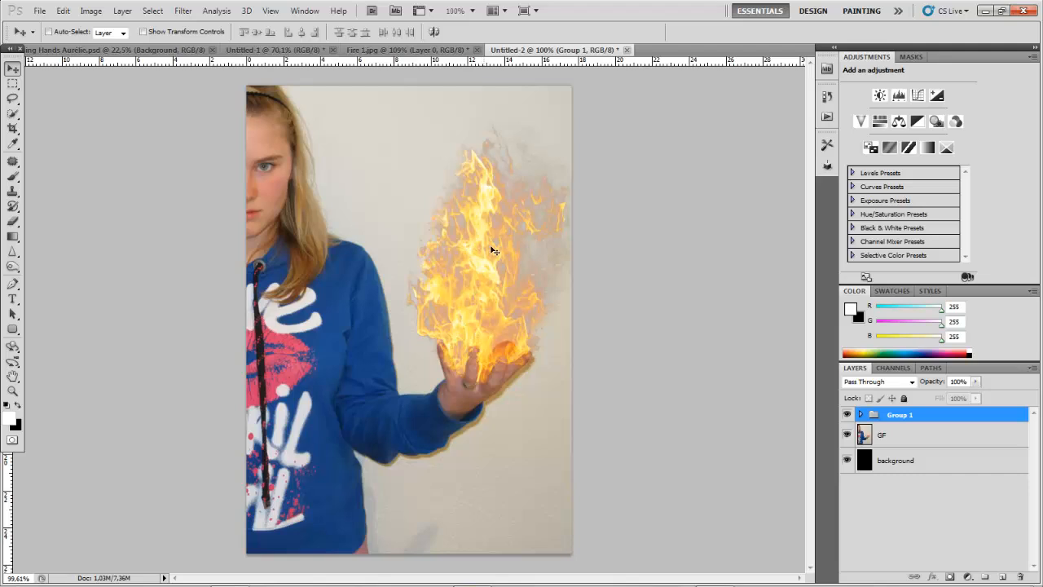
{"action": "left_click_drag", "start_coordinate": [473, 277], "coordinate": [494, 248]}
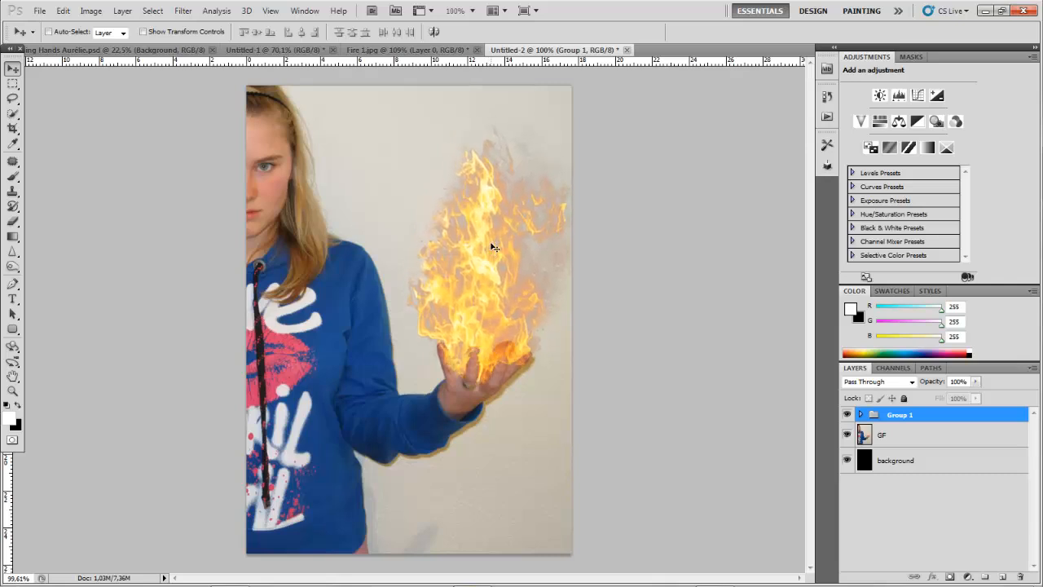
{"action": "scroll", "coordinate": [584, 310], "scroll_direction": "up", "scroll_amount": 3}
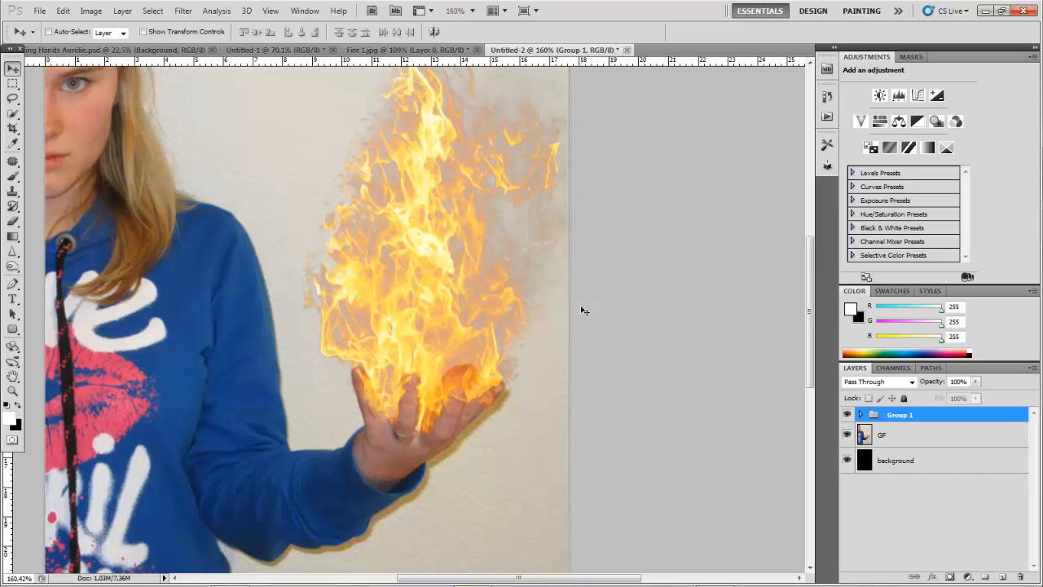
{"action": "scroll", "coordinate": [583, 310], "scroll_direction": "down", "scroll_amount": 3}
{"action": "left_click", "coordinate": [935, 555]}
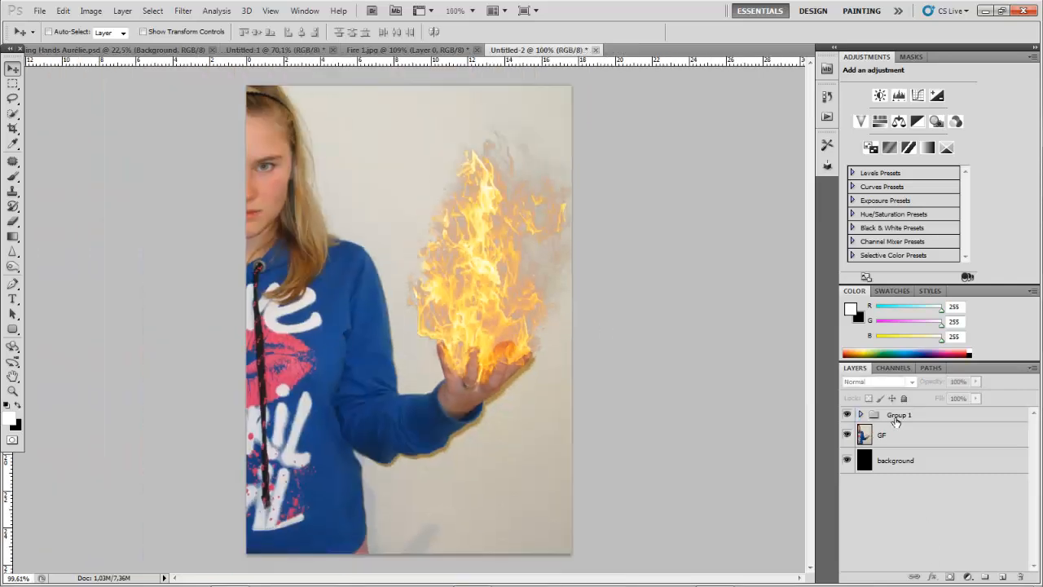
{"action": "left_click", "coordinate": [895, 420]}
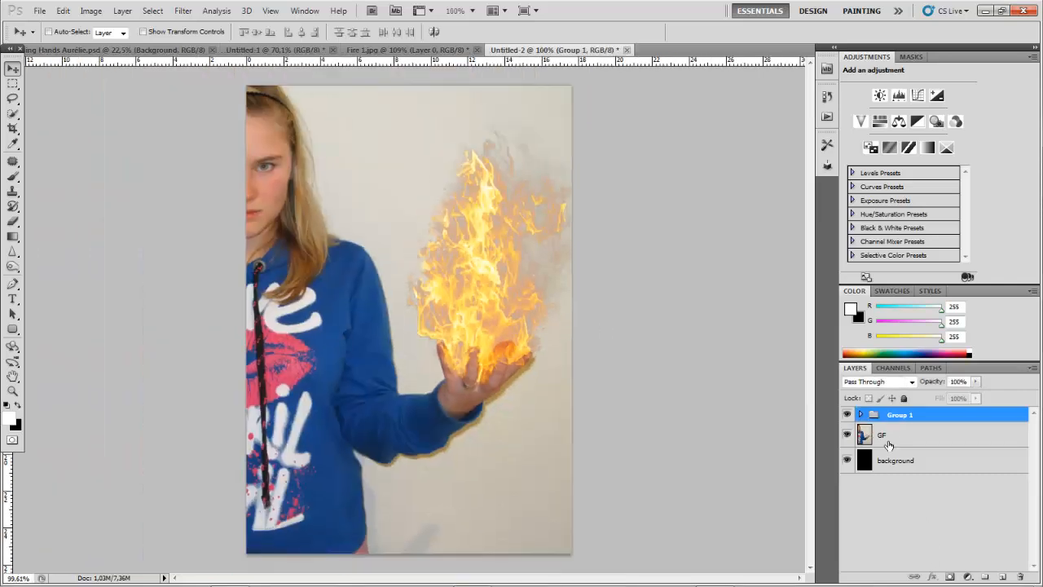
{"action": "left_click", "coordinate": [889, 444]}
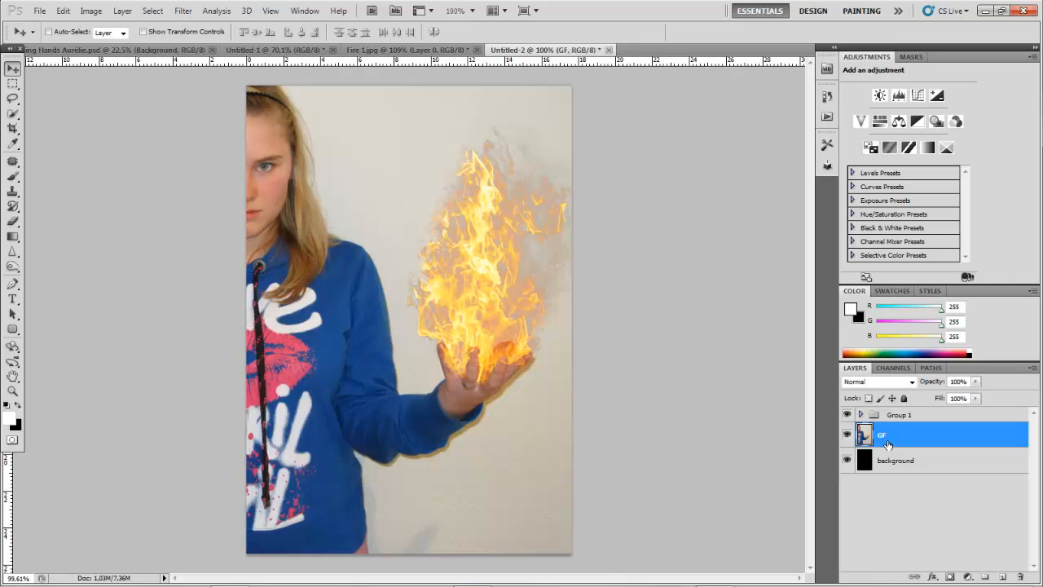
Try adding a layer mask to the collapsed Group 1 that holds the flames
{"action": "left_click", "coordinate": [895, 419]}
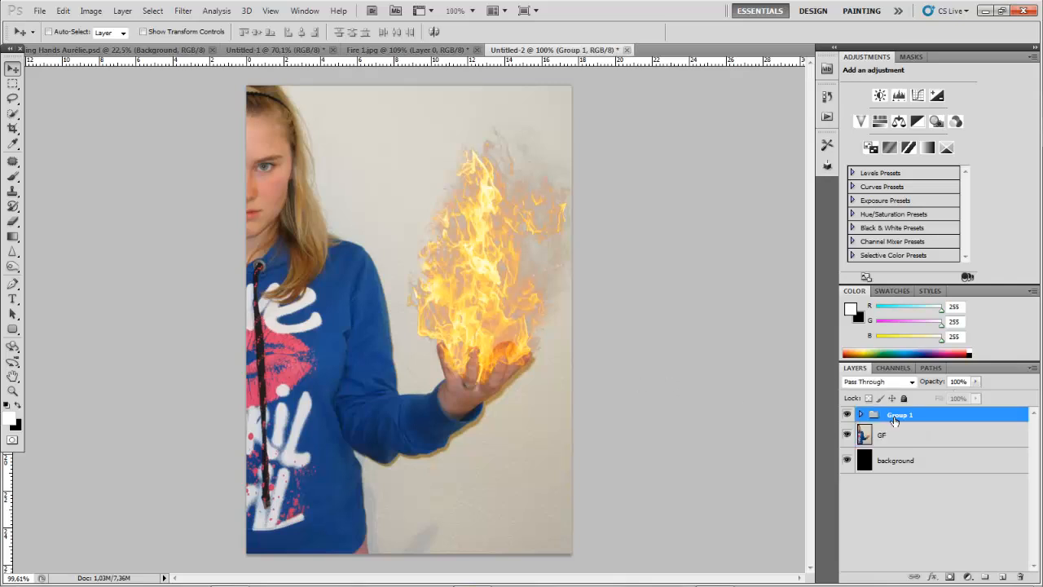
{"action": "left_click", "coordinate": [950, 576]}
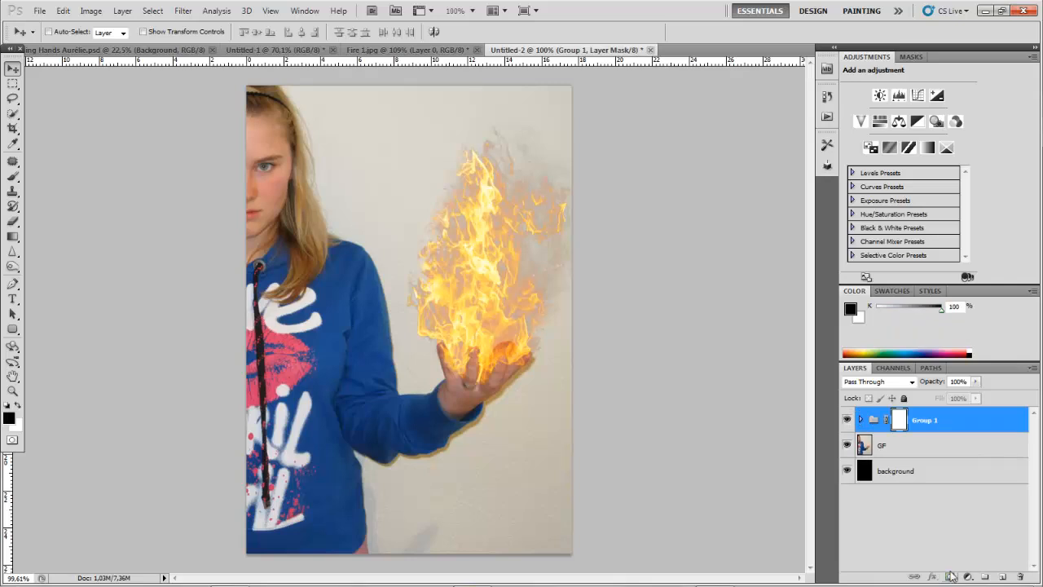
{"action": "left_click_drag", "start_coordinate": [436, 323], "coordinate": [538, 374]}
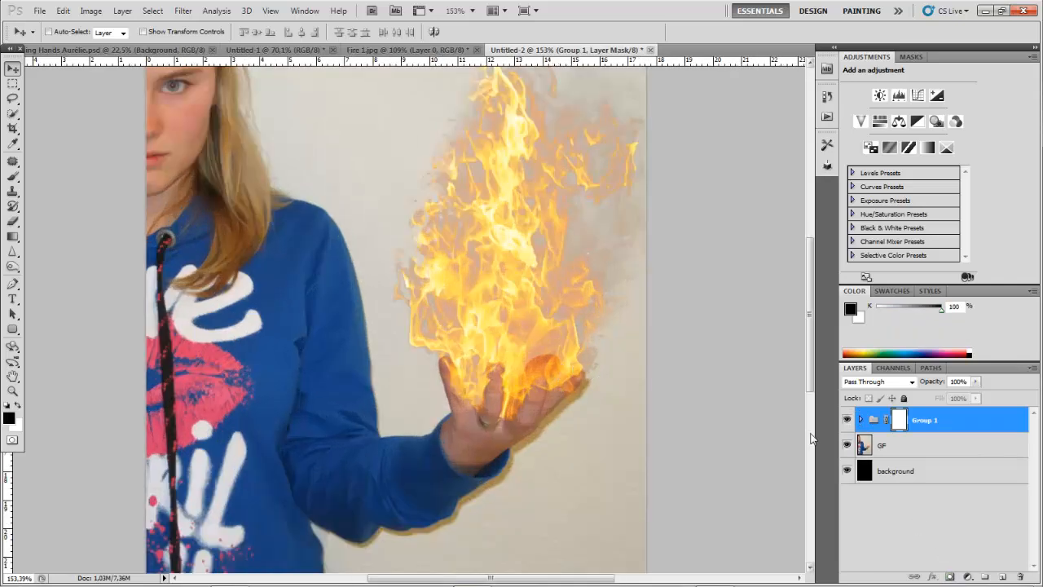
{"action": "key", "text": "ctrl+z"}
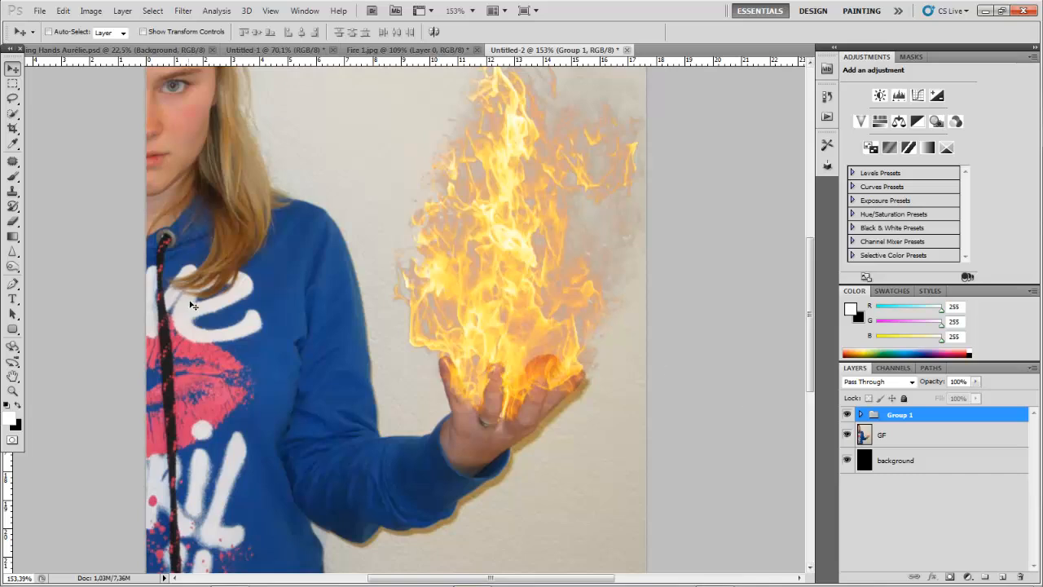
{"action": "left_click", "coordinate": [915, 517]}
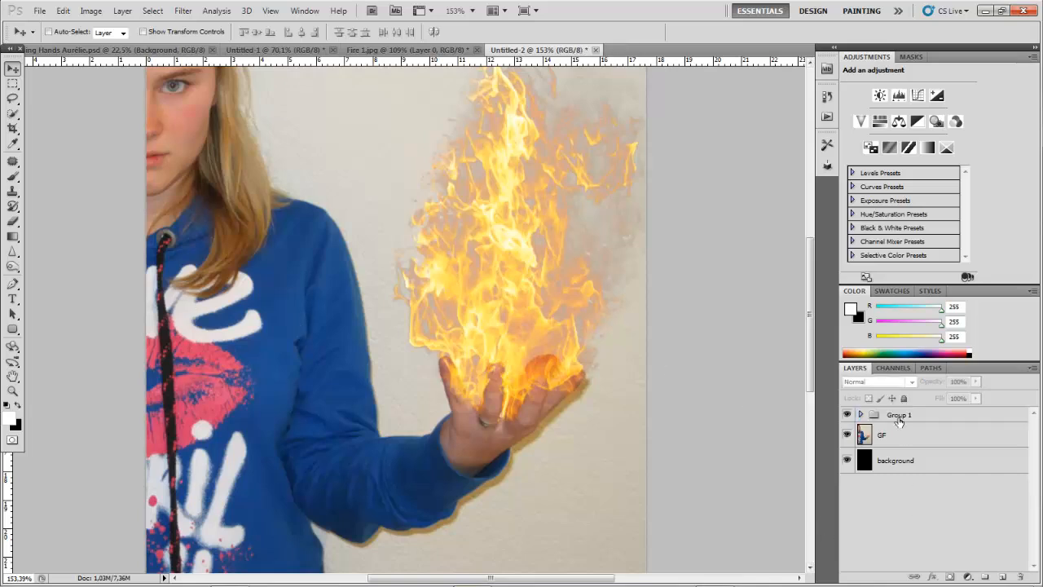
{"action": "left_click", "coordinate": [896, 418]}
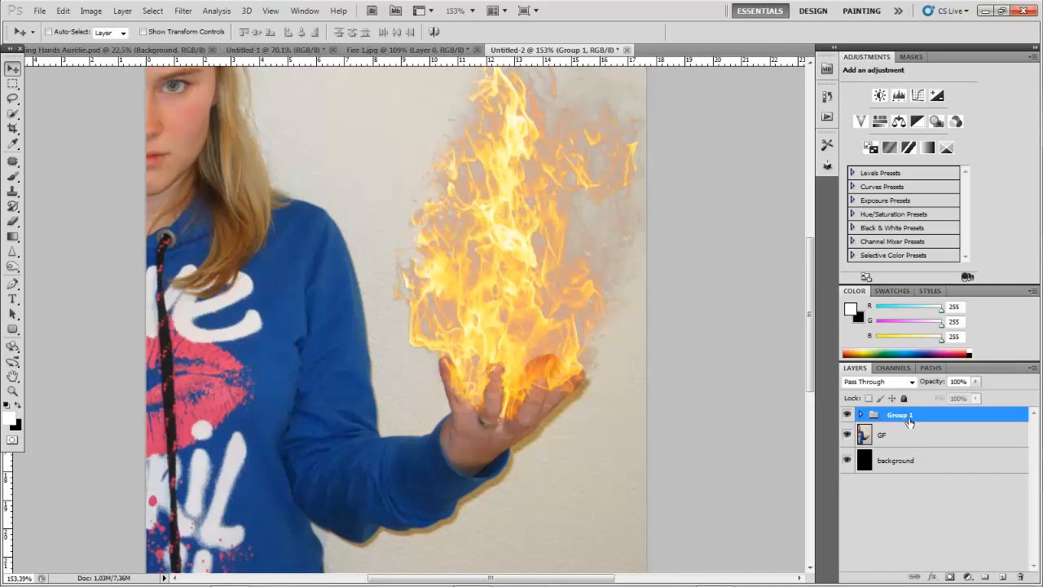
{"action": "mouse_move", "coordinate": [910, 421]}
{"action": "left_mouse_down"}
{"action": "mouse_move", "coordinate": [913, 449]}
{"action": "mouse_move", "coordinate": [901, 412]}
{"action": "left_mouse_up"}
Set up the Brush tool with a soft round tip at 0% hardness and a size of 79 px
{"action": "key", "text": "b"}
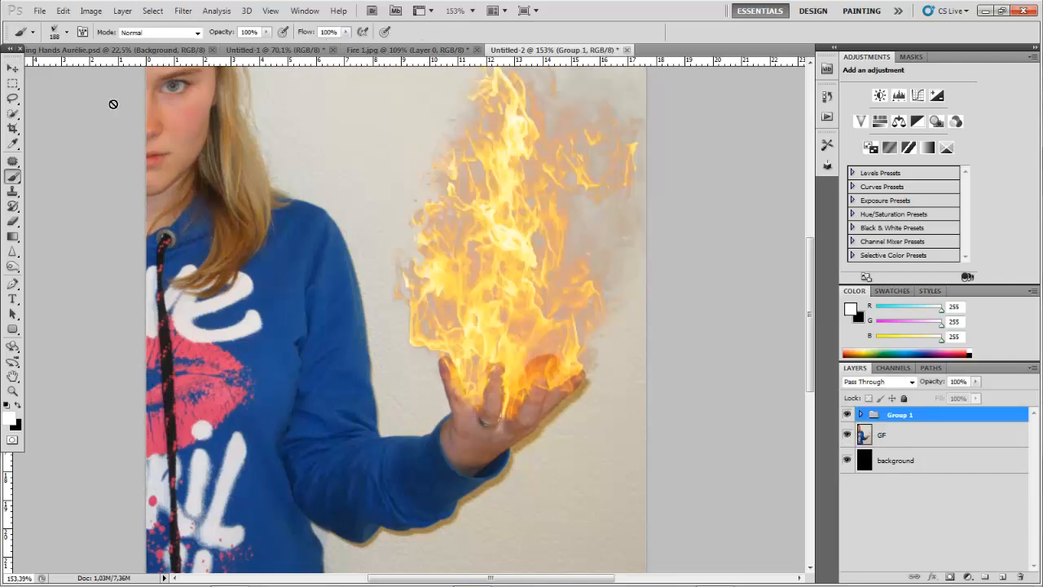
{"action": "left_click", "coordinate": [66, 32]}
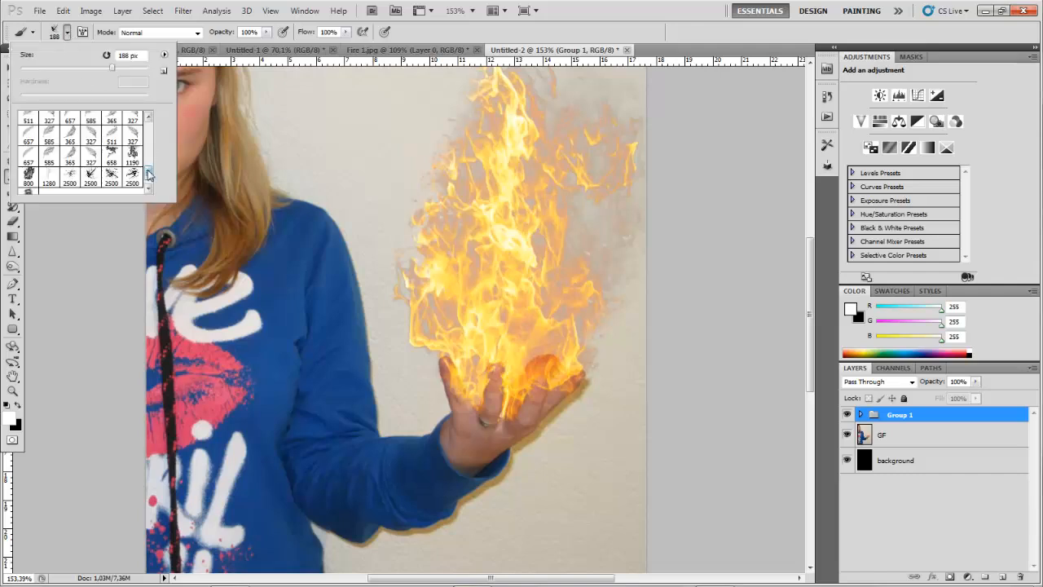
{"action": "left_click_drag", "start_coordinate": [149, 174], "coordinate": [149, 123]}
{"action": "left_click", "coordinate": [69, 127]}
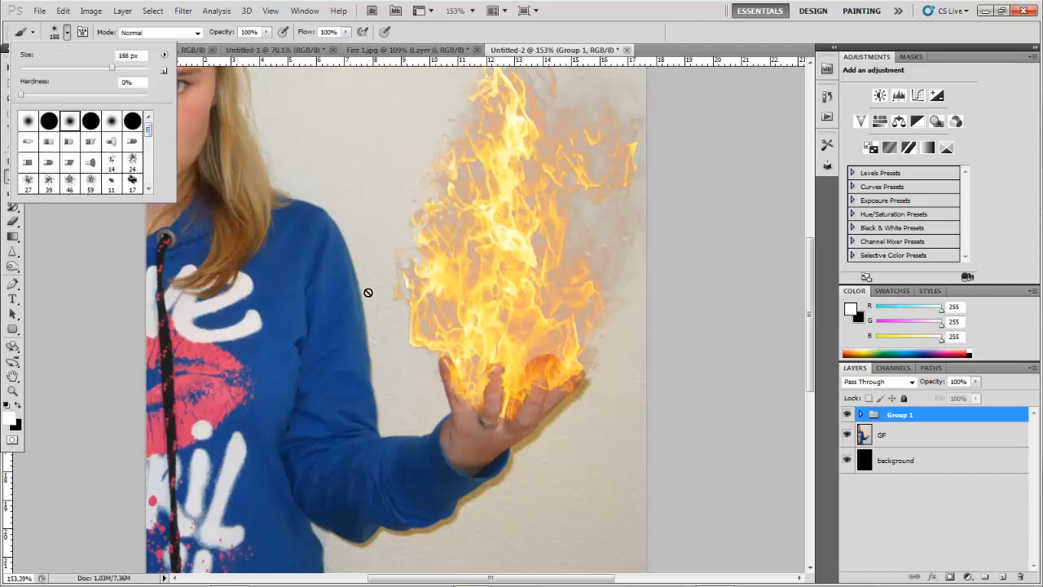
{"action": "left_click_drag", "start_coordinate": [95, 68], "coordinate": [35, 68]}
{"action": "key", "text": "Return"}
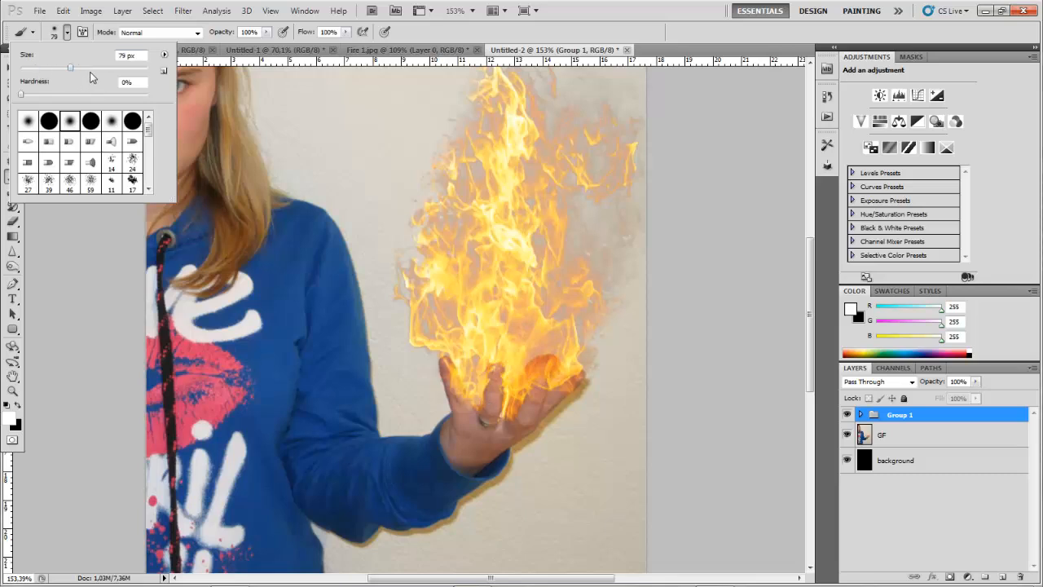
{"action": "left_click", "coordinate": [913, 544]}
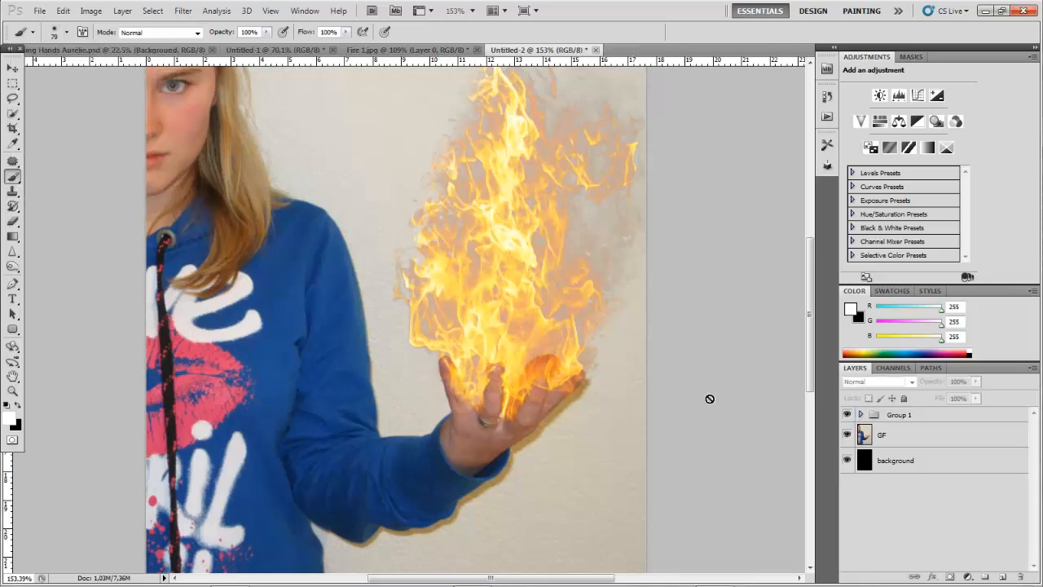
{"action": "left_click", "coordinate": [890, 418]}
{"action": "left_click", "coordinate": [950, 576]}
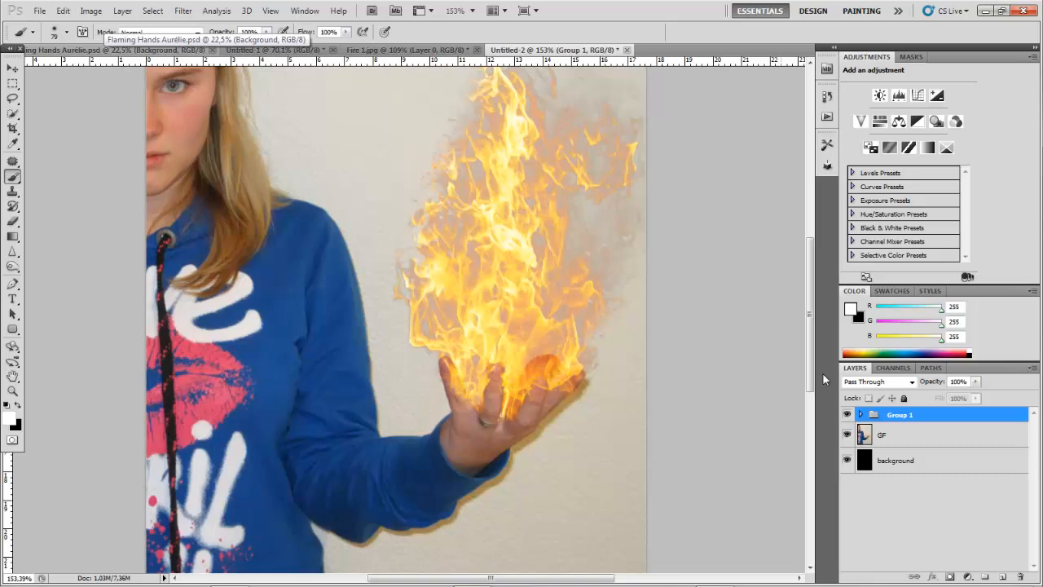
Expand Group 1, select the original Flames layer and set the brush size to 139 px
{"action": "left_click", "coordinate": [860, 414]}
{"action": "left_click", "coordinate": [923, 487]}
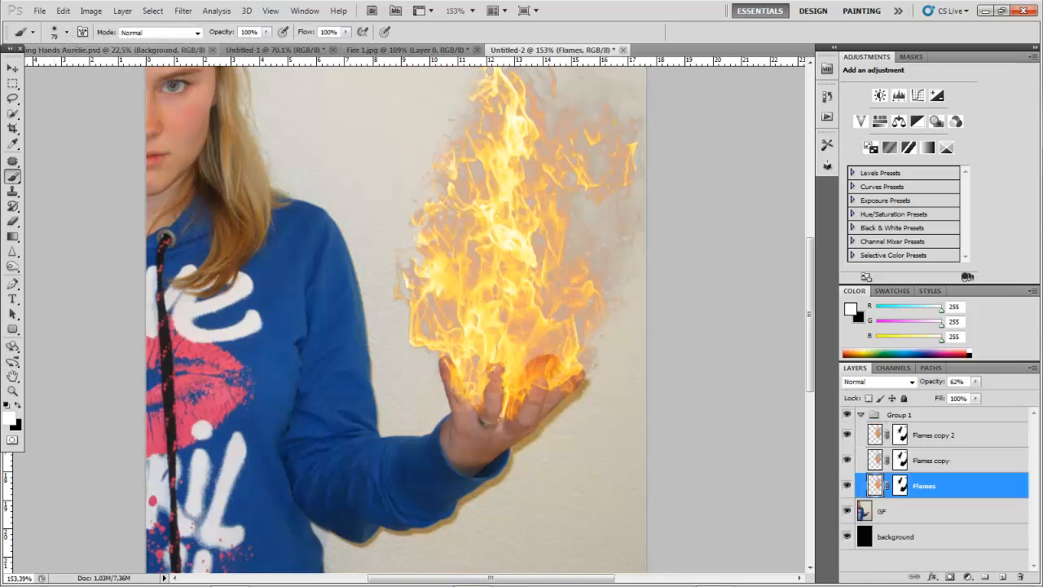
{"action": "left_click", "coordinate": [67, 33]}
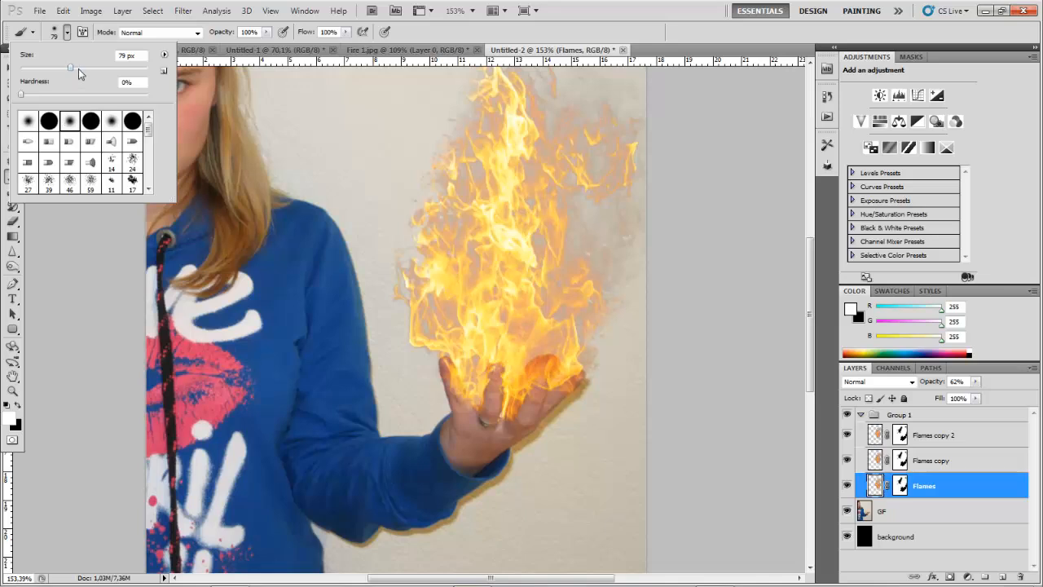
{"action": "left_click_drag", "start_coordinate": [78, 69], "coordinate": [93, 70]}
{"action": "left_click_drag", "start_coordinate": [89, 67], "coordinate": [97, 69]}
{"action": "key", "text": "Return"}
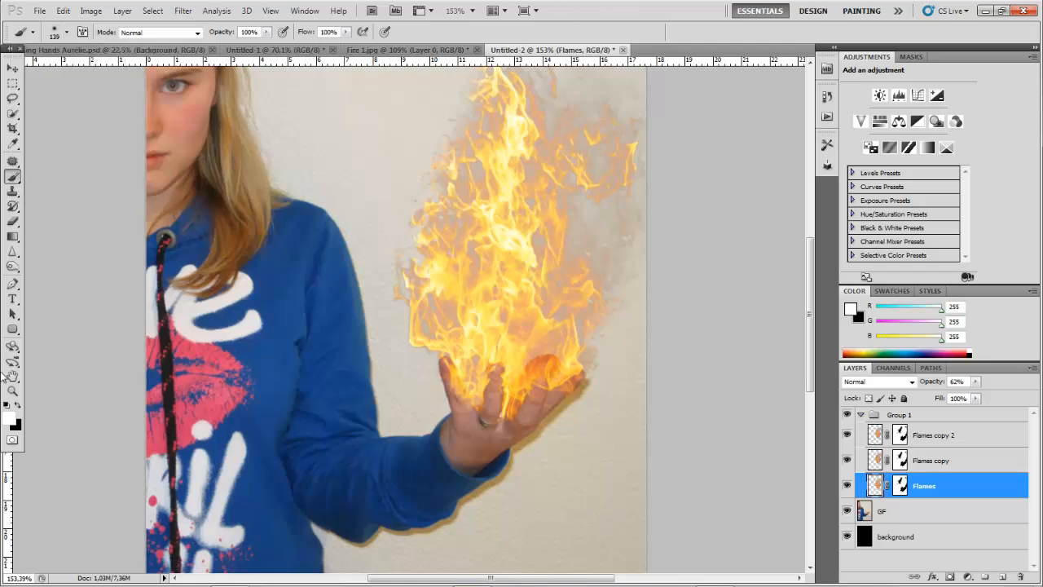
Sample a yellow from the middle of the flames as the foreground colour, #fddd60
{"action": "left_click", "coordinate": [12, 417]}
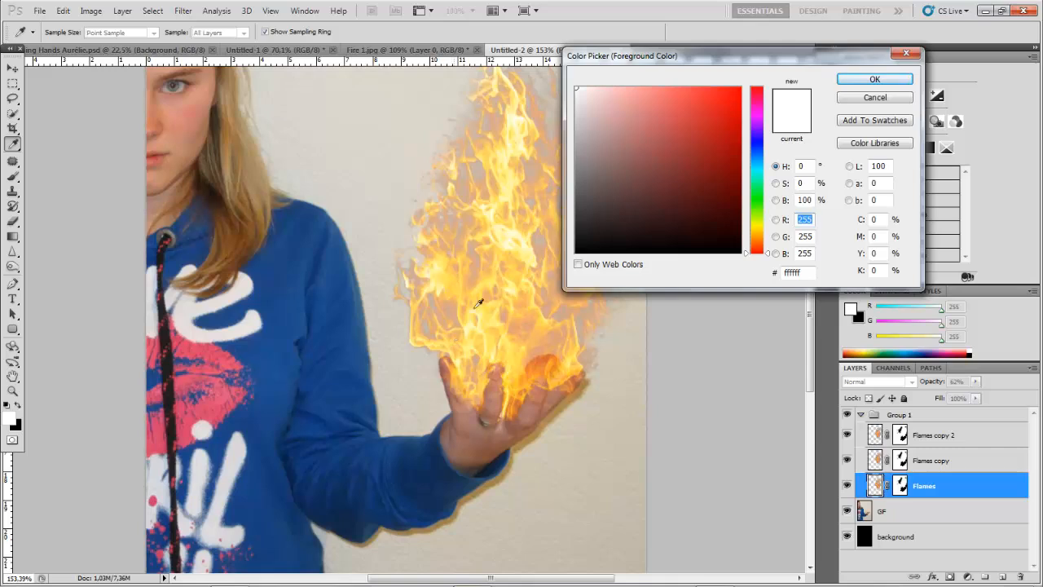
{"action": "left_click", "coordinate": [512, 232]}
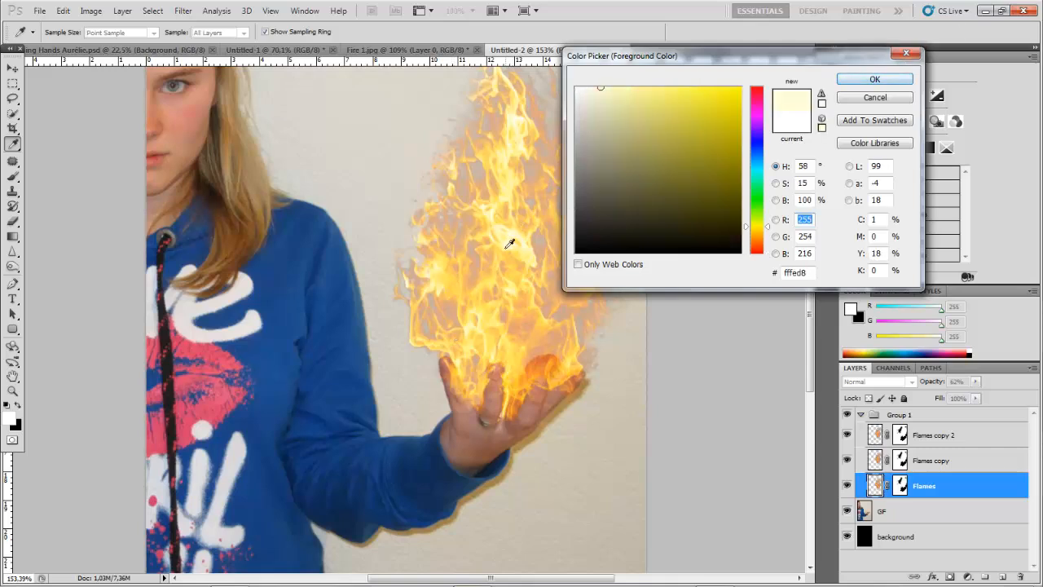
{"action": "left_click", "coordinate": [495, 265]}
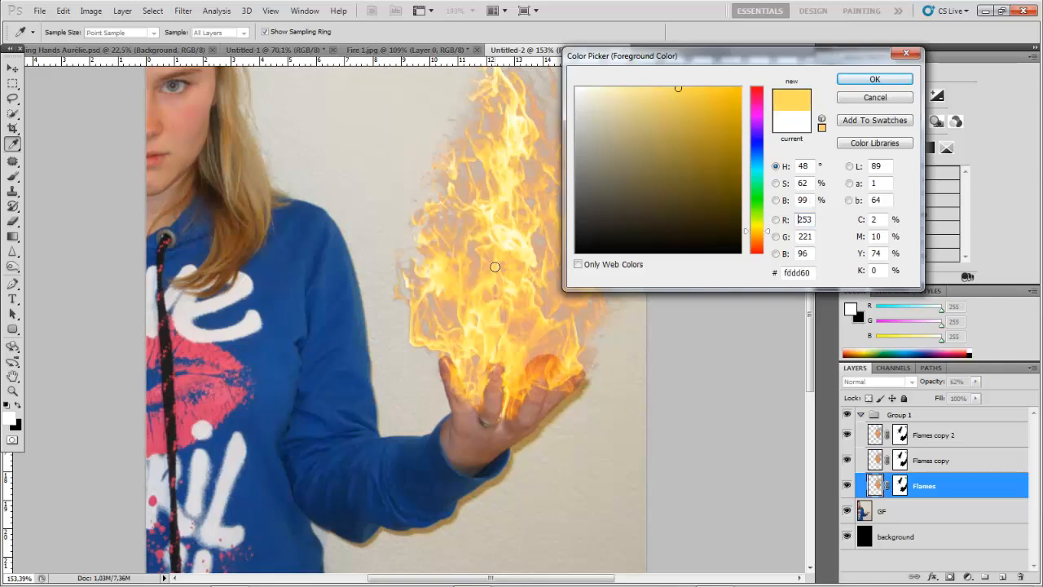
{"action": "left_click", "coordinate": [875, 79]}
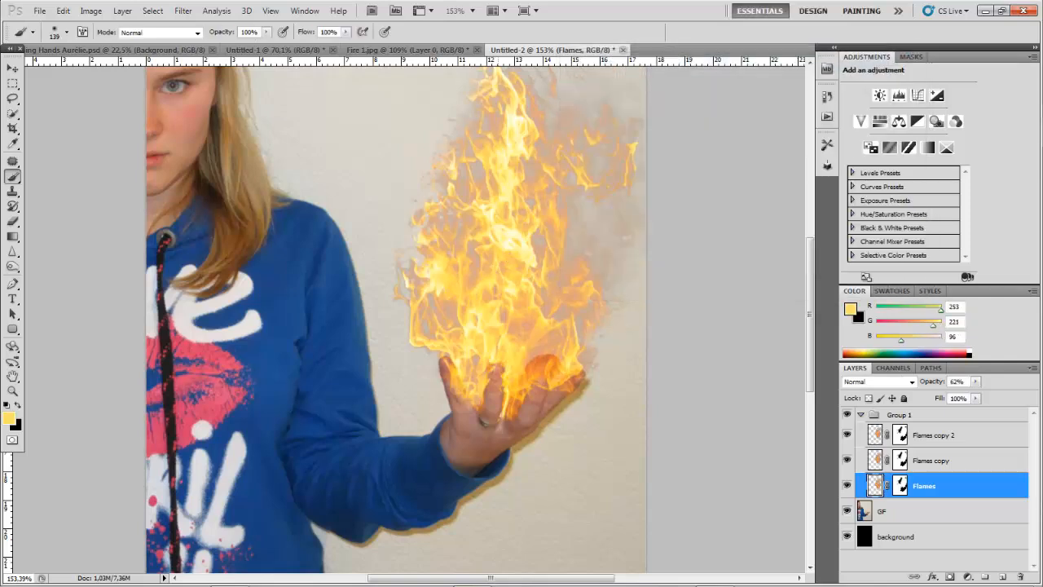
Try a soft yellow dab on the Flames layer at the base of the fire and check it against the whole picture
{"action": "left_click", "coordinate": [267, 33]}
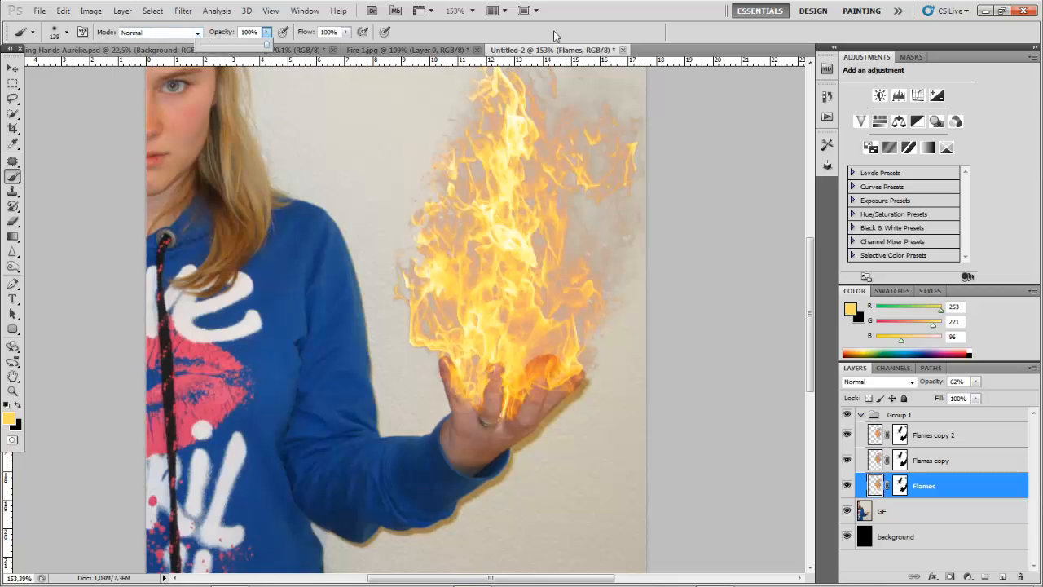
{"action": "left_click", "coordinate": [615, 9]}
{"action": "left_click", "coordinate": [507, 385]}
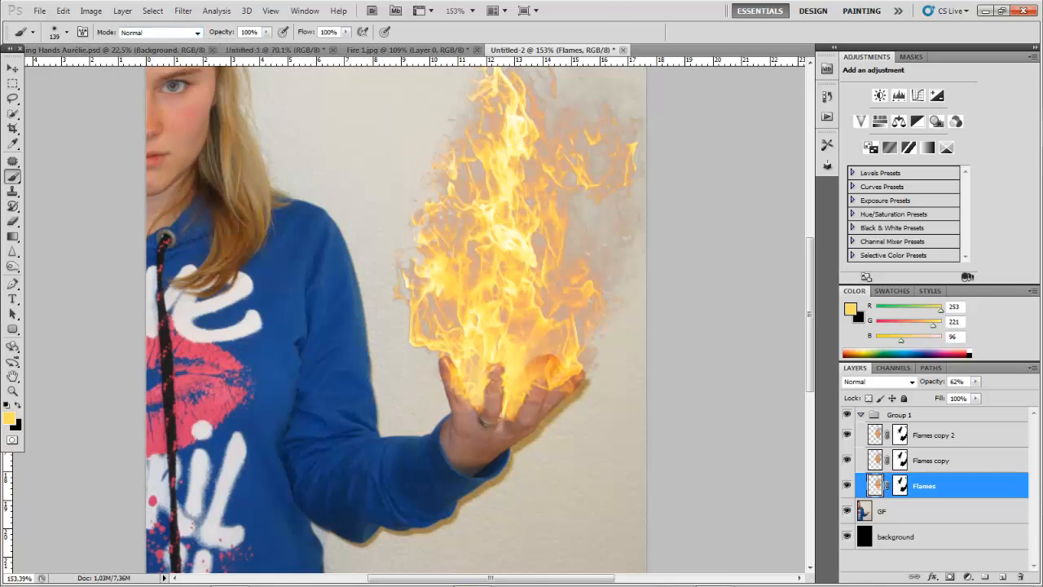
{"action": "scroll", "coordinate": [507, 384], "scroll_direction": "down", "scroll_amount": 6}
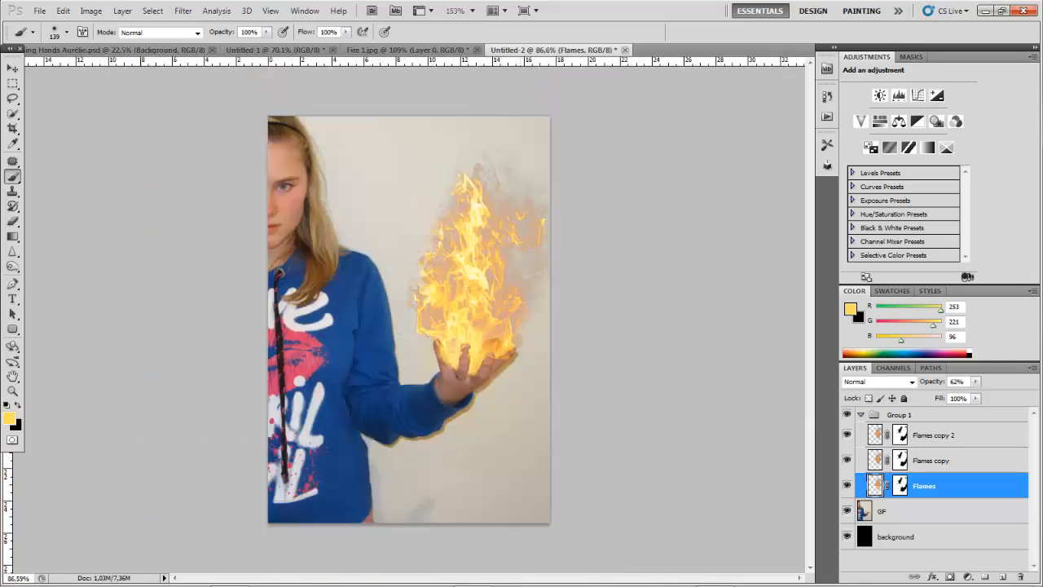
{"action": "scroll", "coordinate": [521, 245], "scroll_direction": "up", "scroll_amount": 2}
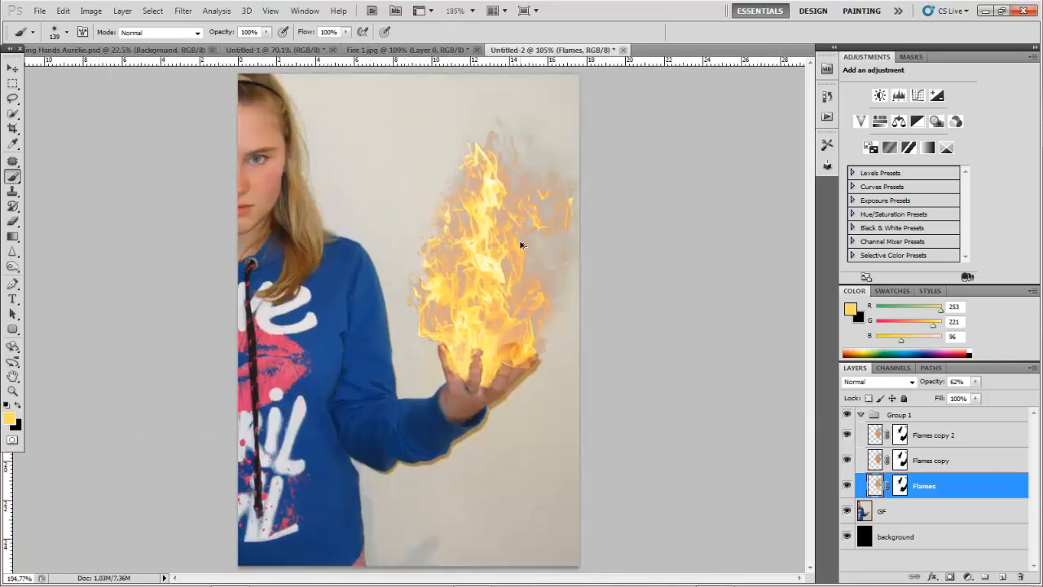
{"action": "left_click", "coordinate": [522, 245], "text": "ctrl"}
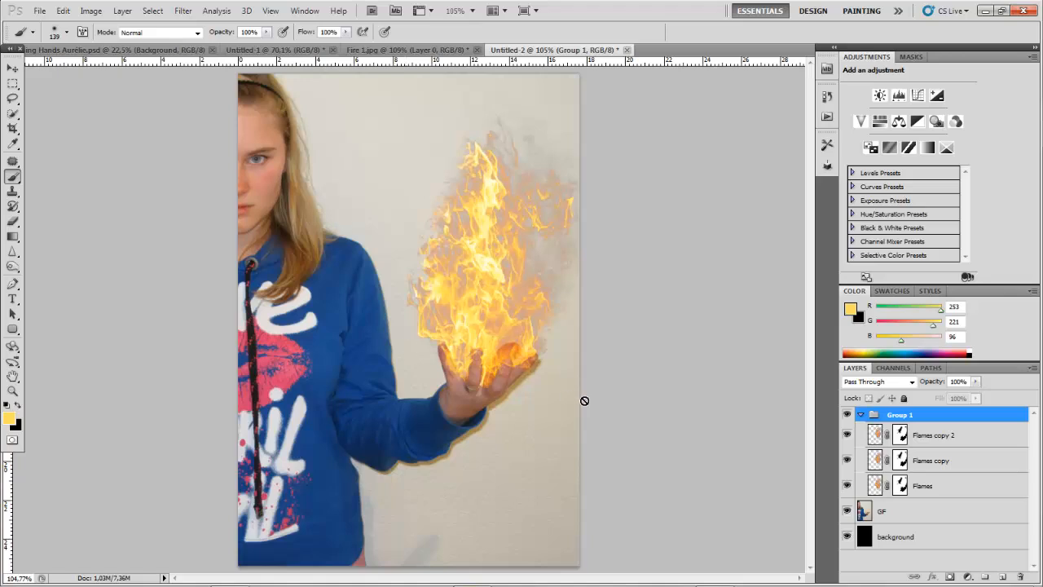
Set the foreground colour to a deeper yellow, RGB 250, 200, 6, and dab it on the Flames layer image just above the palm
{"action": "left_click", "coordinate": [900, 486]}
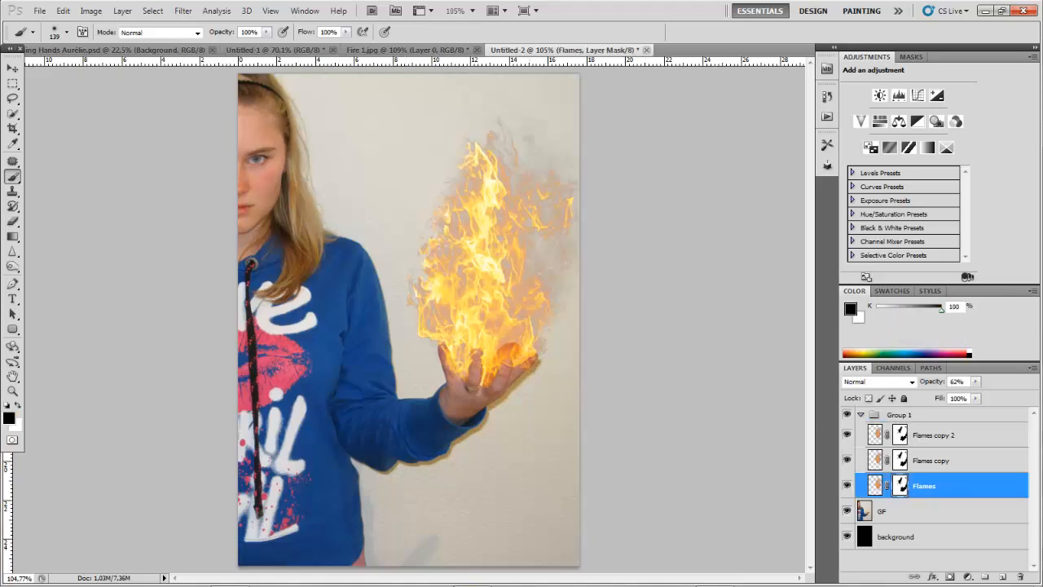
{"action": "left_click", "coordinate": [875, 484]}
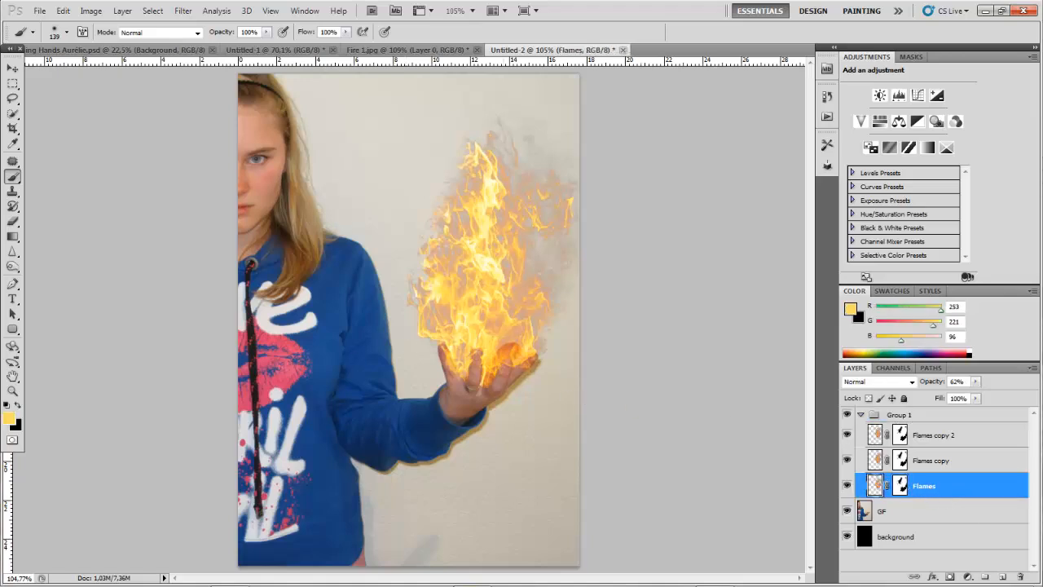
{"action": "left_click", "coordinate": [9, 418]}
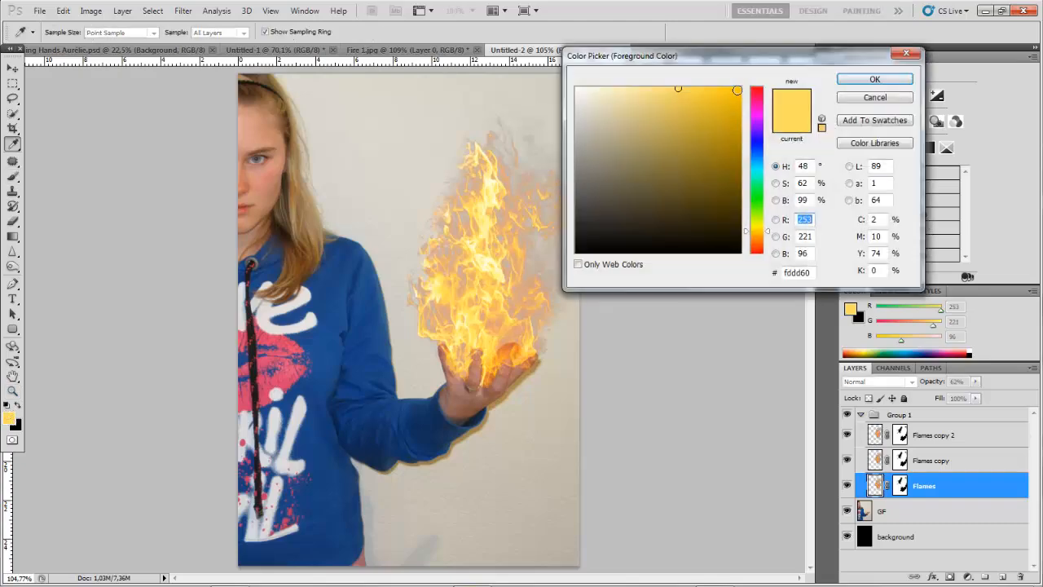
{"action": "left_click", "coordinate": [737, 90]}
{"action": "left_click", "coordinate": [874, 79]}
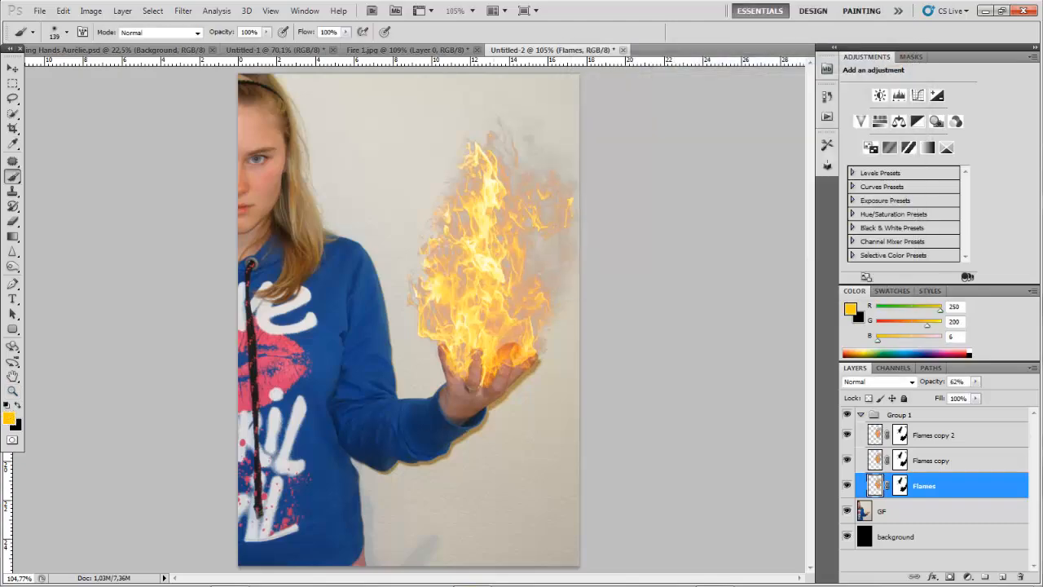
{"action": "left_click", "coordinate": [484, 363]}
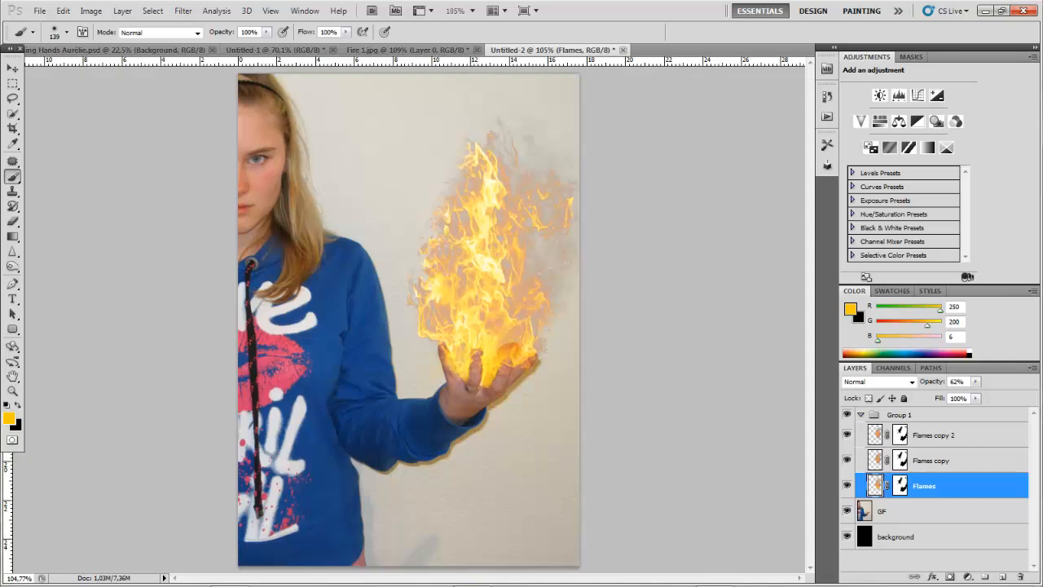
Undo the last dab, reselect the Flames layer and set the foreground colour to orange, RGB 252, 179, 5
{"action": "key", "text": "ctrl+z"}
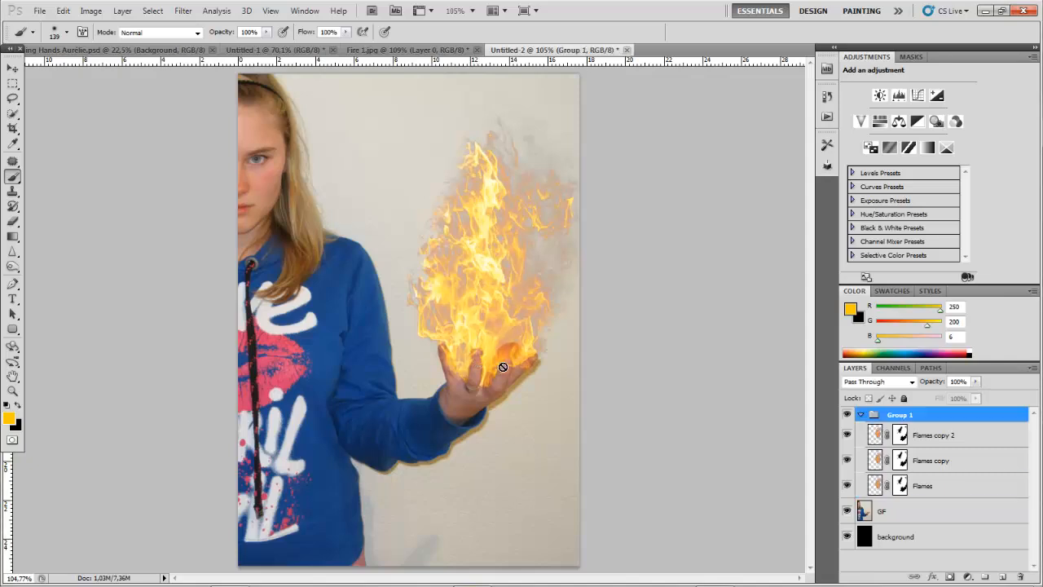
{"action": "left_click", "coordinate": [922, 489]}
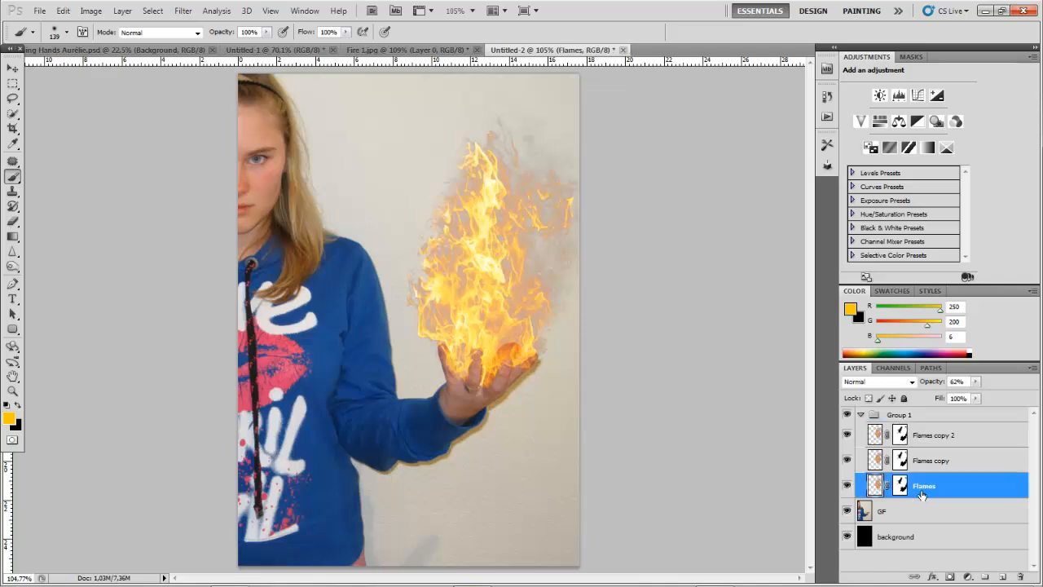
{"action": "left_click", "coordinate": [9, 418]}
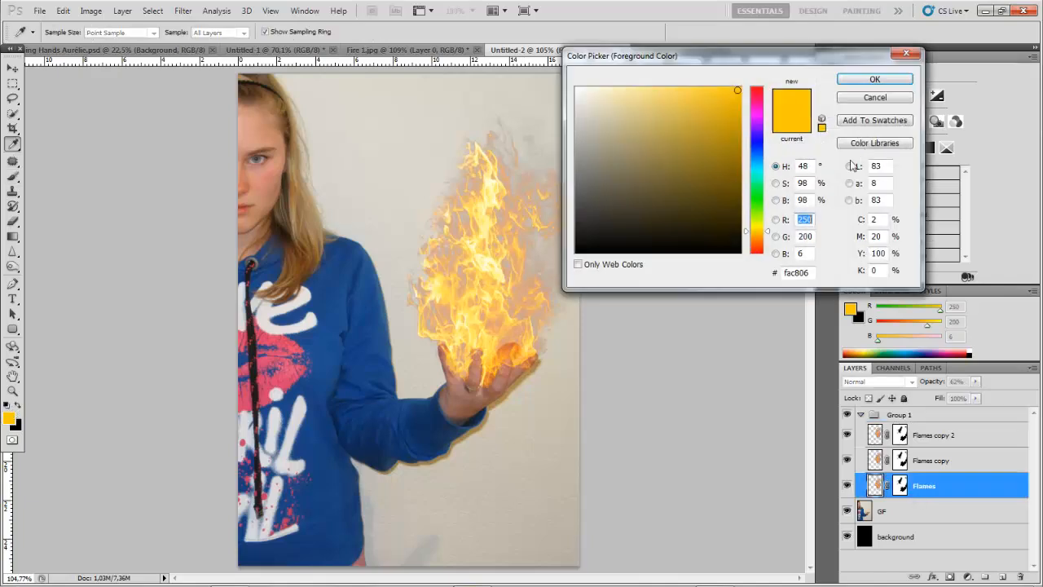
{"action": "left_click", "coordinate": [750, 234]}
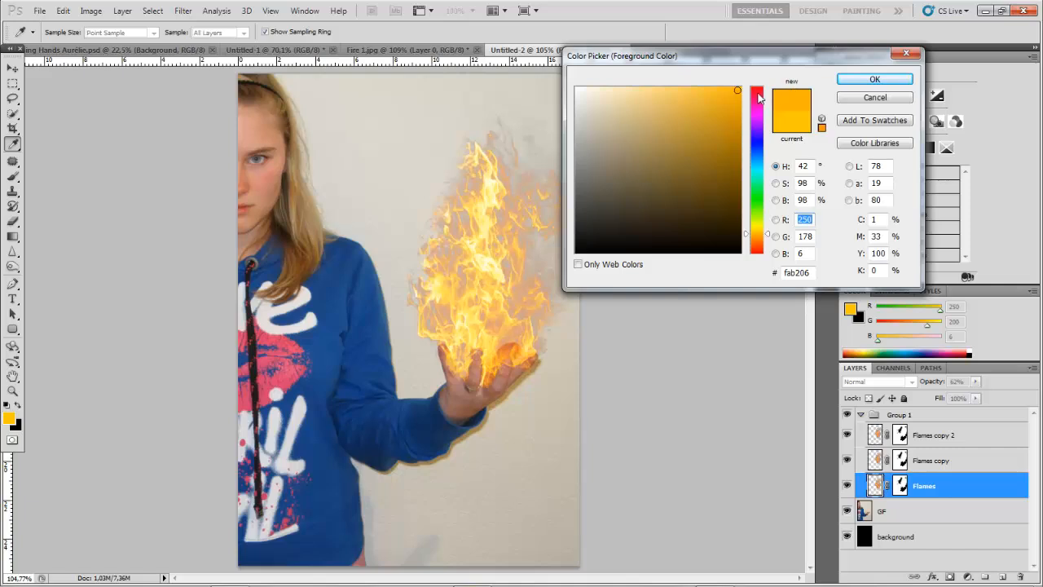
{"action": "left_click", "coordinate": [872, 82]}
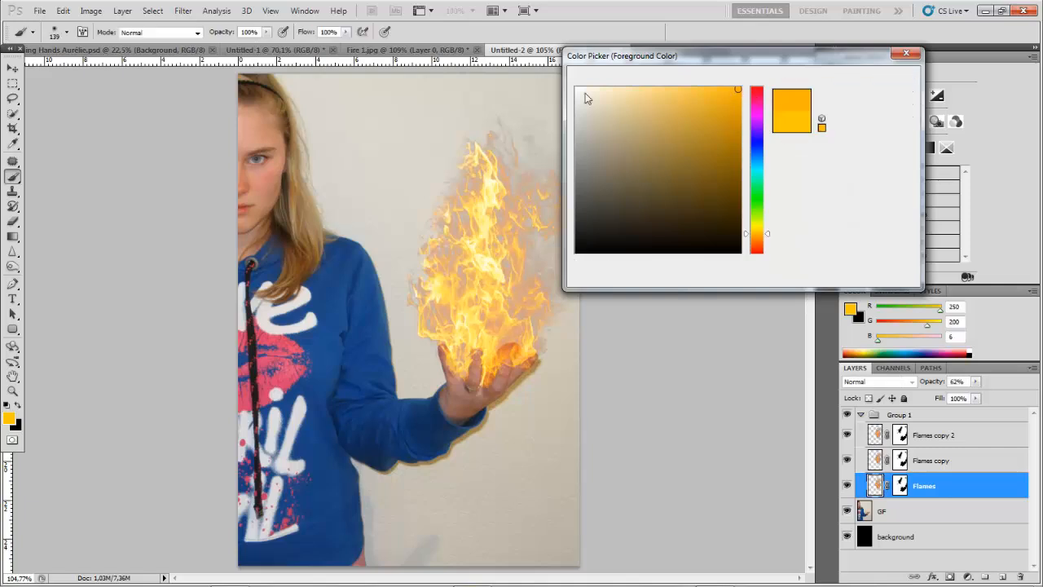
Try an orange dab with a 226 px brush at the base of the fire and undo it
{"action": "left_click", "coordinate": [67, 33]}
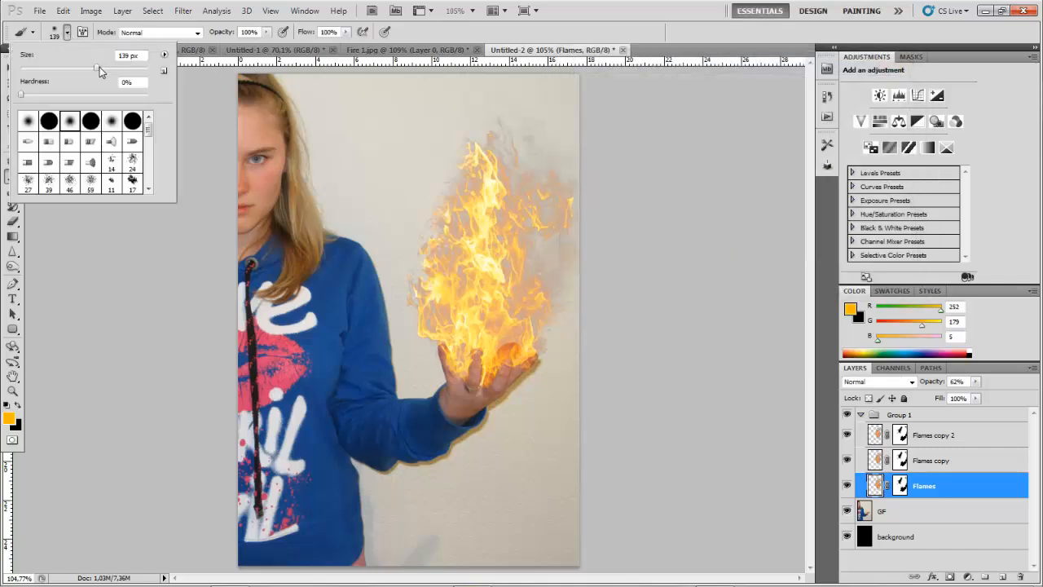
{"action": "left_click_drag", "start_coordinate": [100, 67], "coordinate": [118, 68]}
{"action": "left_click", "coordinate": [491, 359]}
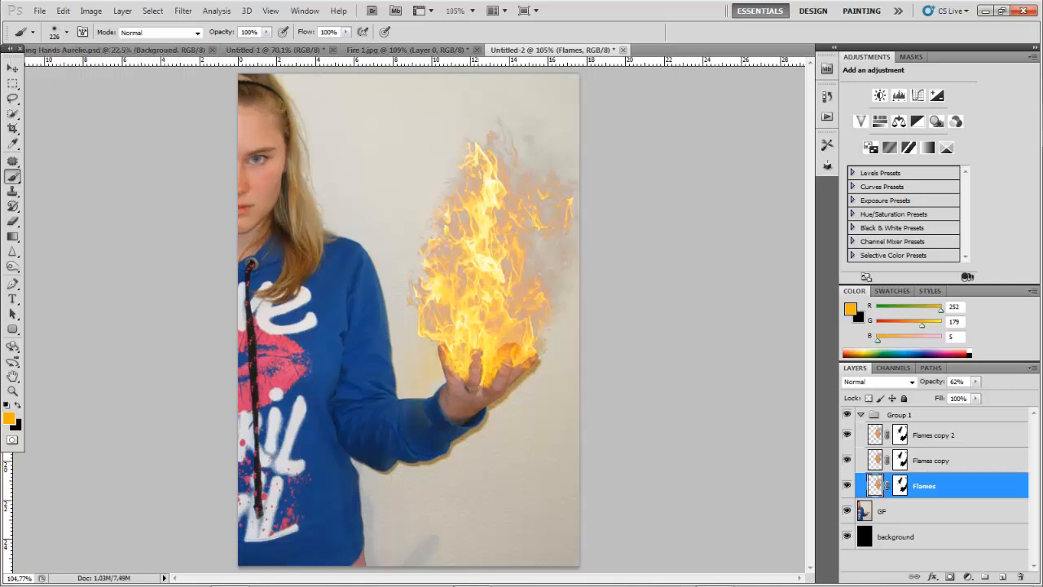
{"action": "left_click", "coordinate": [494, 366]}
{"action": "key", "text": "ctrl+alt+z"}
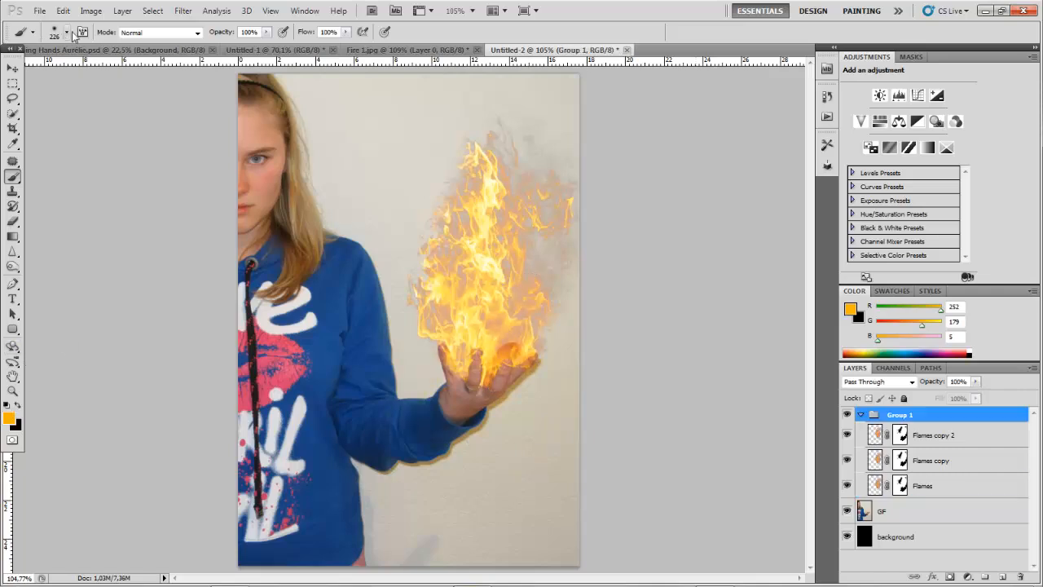
Set the brush size to 139 px and paint a soft orange glow on the Flames layer just above the palm
{"action": "left_click", "coordinate": [67, 33]}
{"action": "left_click_drag", "start_coordinate": [119, 74], "coordinate": [97, 71]}
{"action": "left_click", "coordinate": [650, 57]}
{"action": "left_click", "coordinate": [891, 492]}
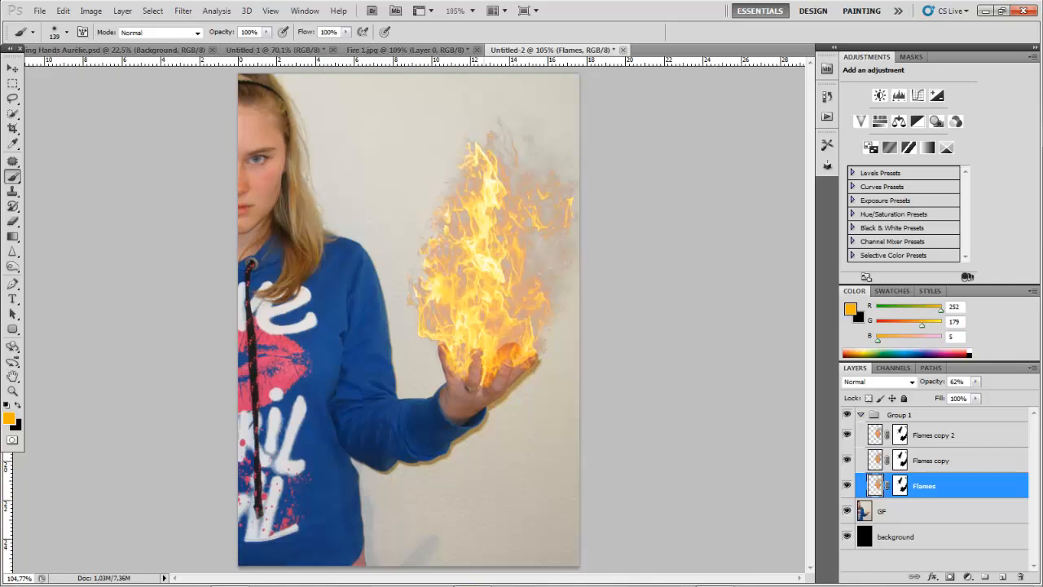
{"action": "left_click_drag", "start_coordinate": [488, 382], "coordinate": [507, 346]}
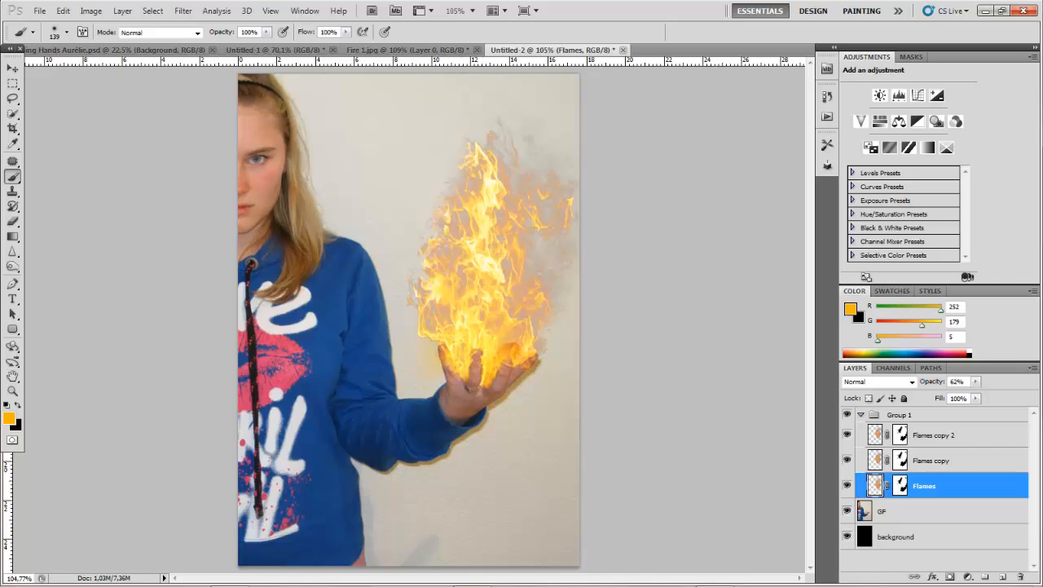
Deselect all layers, check the picture as a whole and collapse Group 1
{"action": "scroll", "coordinate": [408, 319], "scroll_direction": "down", "scroll_amount": 2}
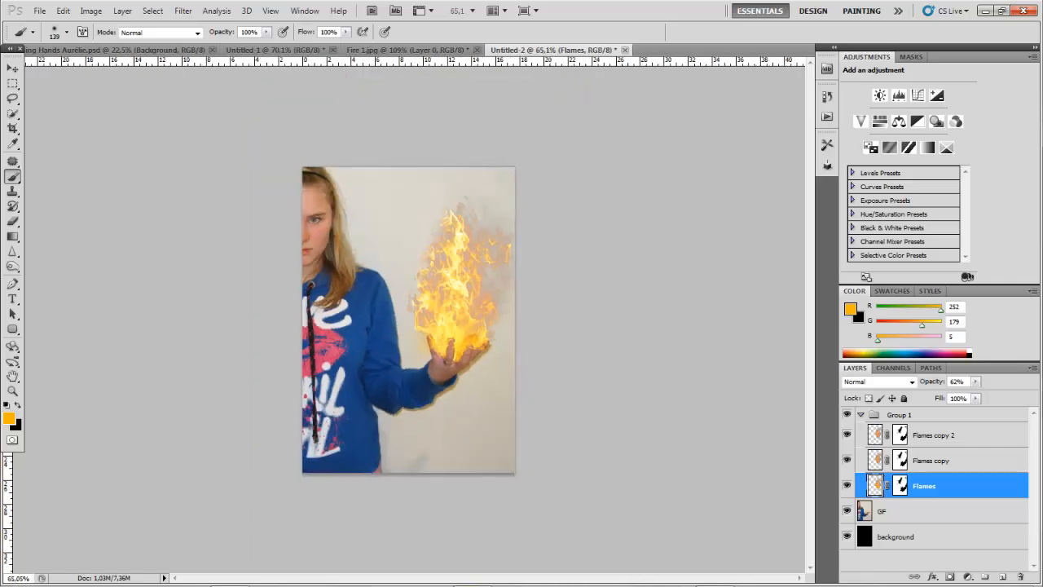
{"action": "left_click", "coordinate": [931, 559]}
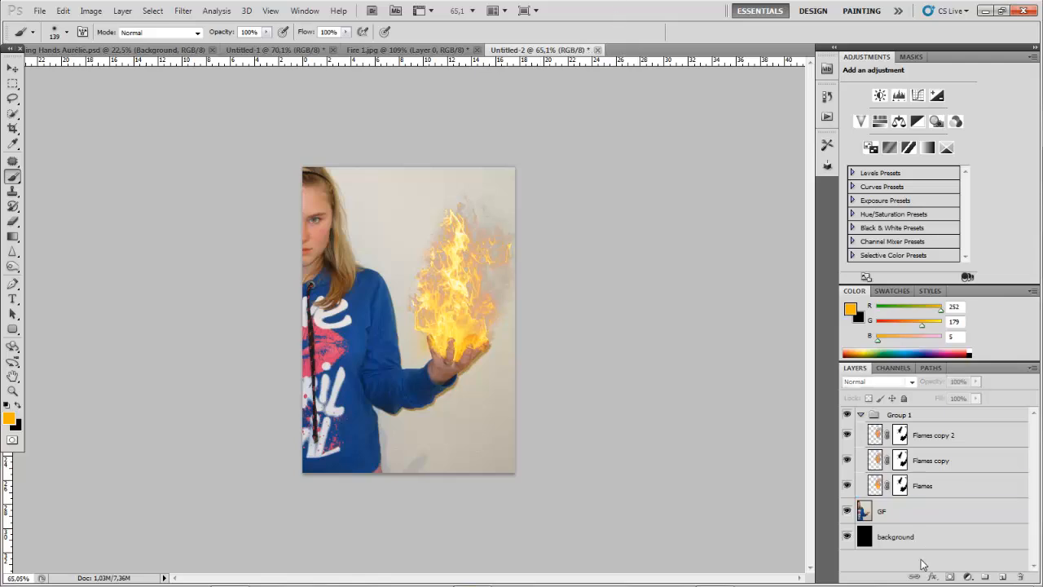
{"action": "scroll", "coordinate": [435, 289], "scroll_direction": "down", "scroll_amount": 2}
{"action": "scroll", "coordinate": [438, 277], "scroll_direction": "up", "scroll_amount": 3}
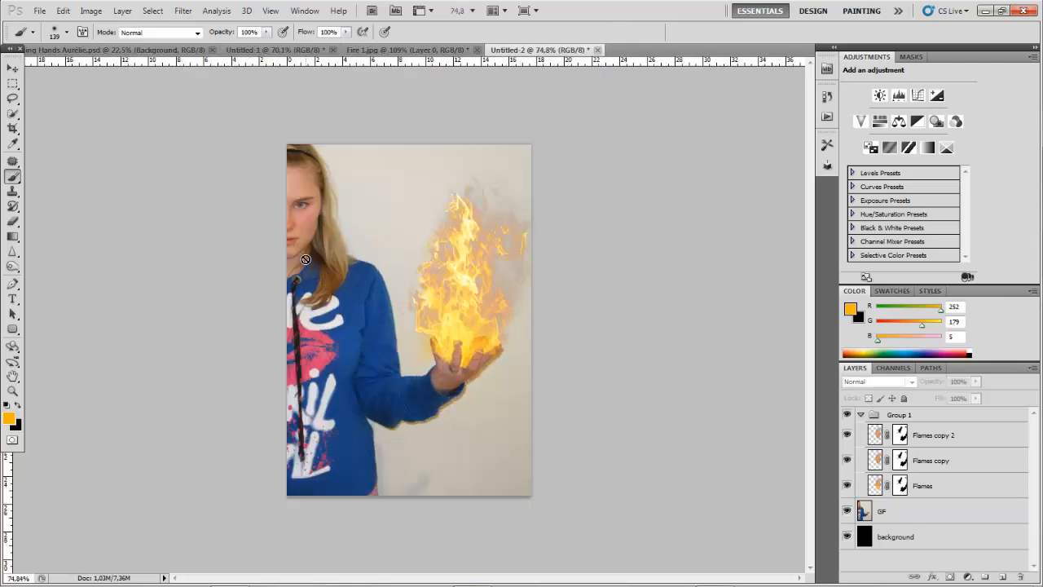
{"action": "scroll", "coordinate": [306, 261], "scroll_direction": "up", "scroll_amount": 2}
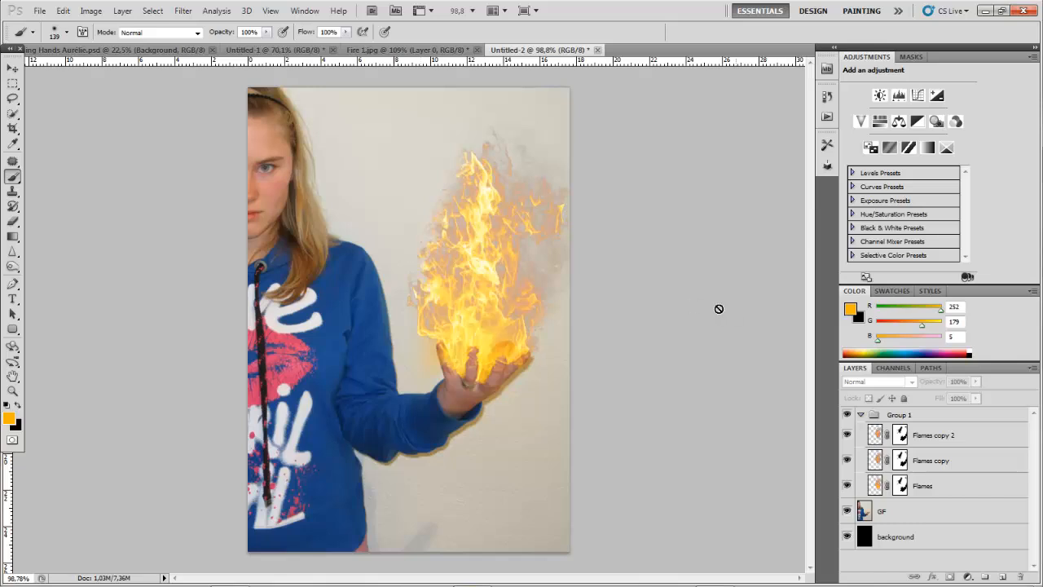
{"action": "left_click", "coordinate": [860, 415]}
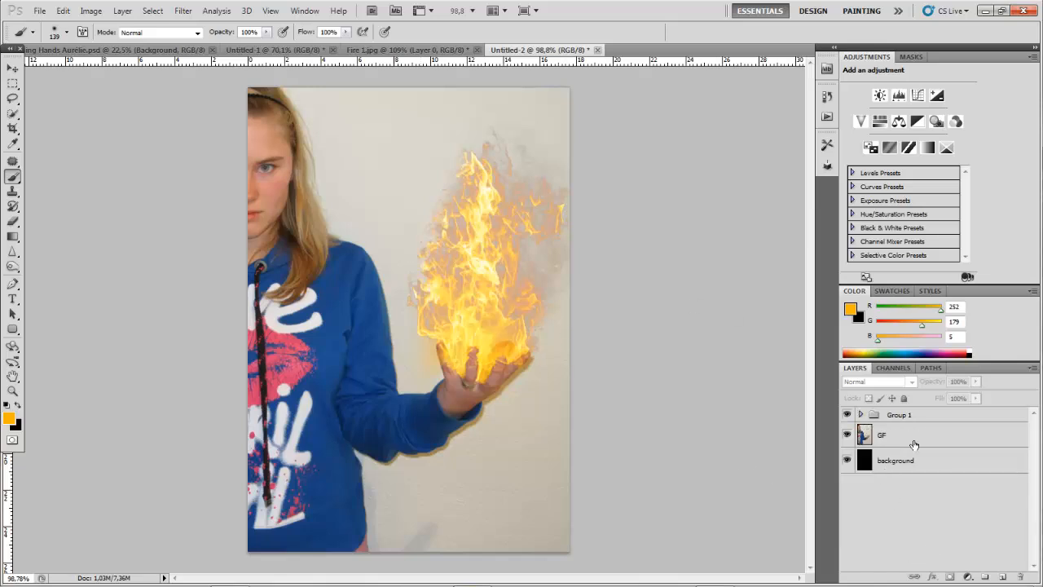
Add a Levels adjustment layer with the white output level at 230 and move it between Group 1 and GF
{"action": "left_click", "coordinate": [899, 97]}
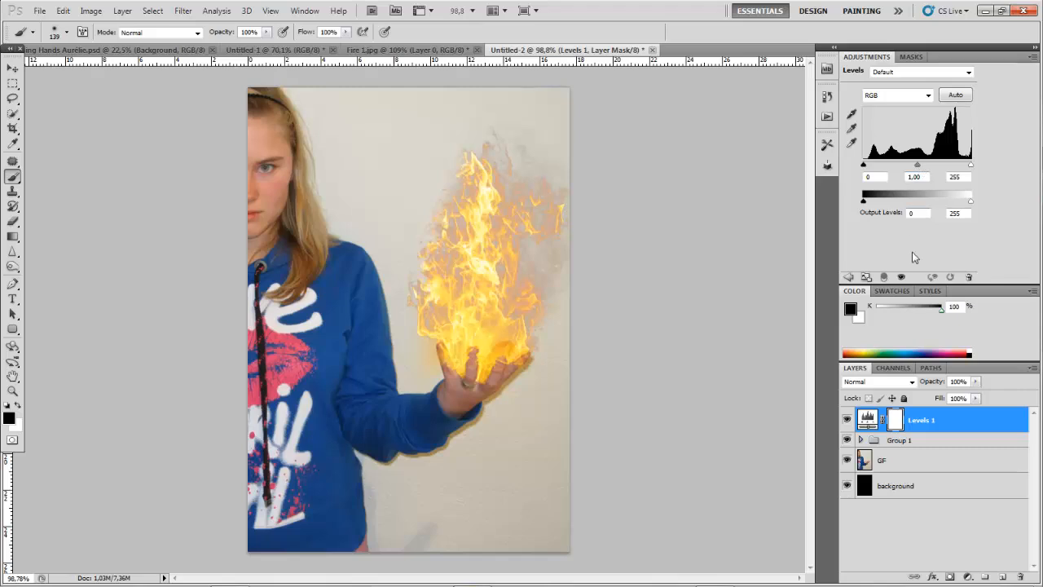
{"action": "mouse_move", "coordinate": [864, 202]}
{"action": "left_mouse_down"}
{"action": "mouse_move", "coordinate": [891, 203]}
{"action": "mouse_move", "coordinate": [864, 203]}
{"action": "left_mouse_up"}
{"action": "left_click_drag", "start_coordinate": [969, 202], "coordinate": [961, 203]}
{"action": "left_click_drag", "start_coordinate": [925, 426], "coordinate": [923, 450]}
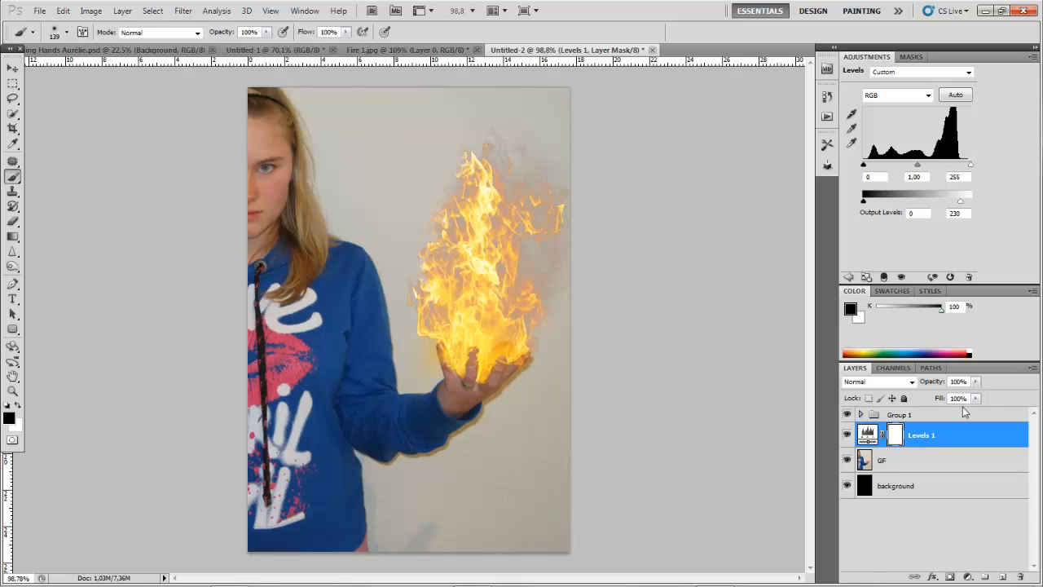
Set the Levels black input to 51 and the midtone input to 0.85, and check the darkened picture with no layer selected
{"action": "mouse_move", "coordinate": [969, 166]}
{"action": "left_mouse_down"}
{"action": "mouse_move", "coordinate": [947, 170]}
{"action": "mouse_move", "coordinate": [983, 173]}
{"action": "left_mouse_up"}
{"action": "left_click_drag", "start_coordinate": [866, 167], "coordinate": [932, 169]}
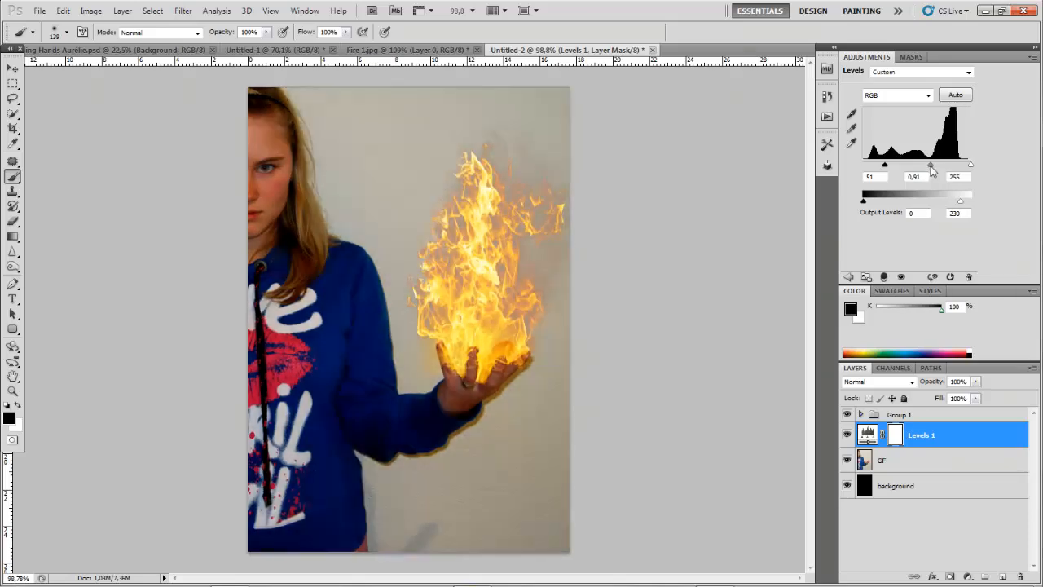
{"action": "left_click", "coordinate": [980, 559]}
{"action": "scroll", "coordinate": [524, 294], "scroll_direction": "down", "scroll_amount": 6}
{"action": "scroll", "coordinate": [352, 273], "scroll_direction": "up", "scroll_amount": 4}
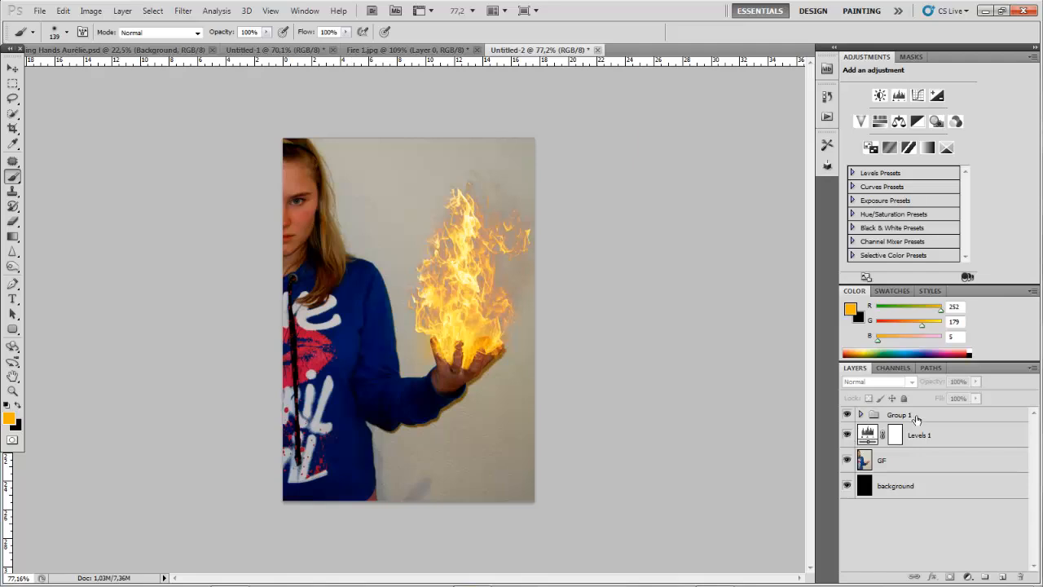
{"action": "left_click", "coordinate": [917, 418]}
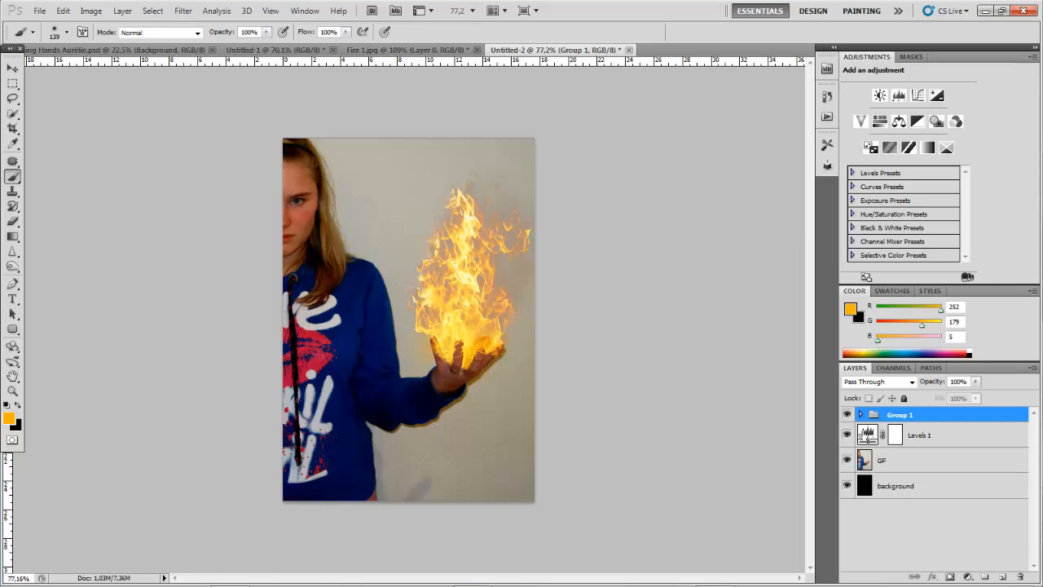
{"action": "left_click", "coordinate": [860, 415]}
{"action": "left_click", "coordinate": [917, 488]}
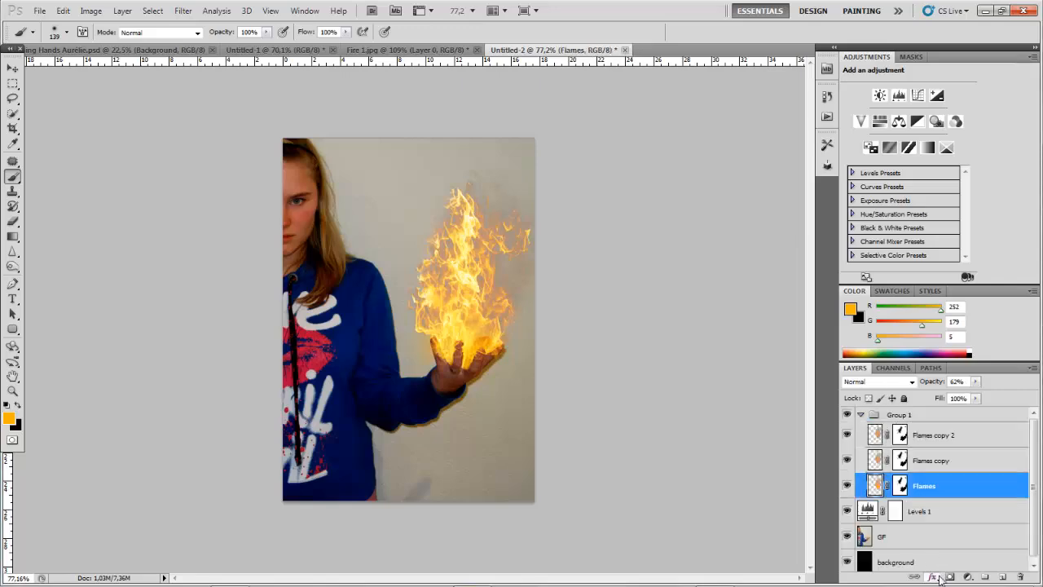
{"action": "left_click", "coordinate": [931, 576]}
{"action": "left_click", "coordinate": [945, 418]}
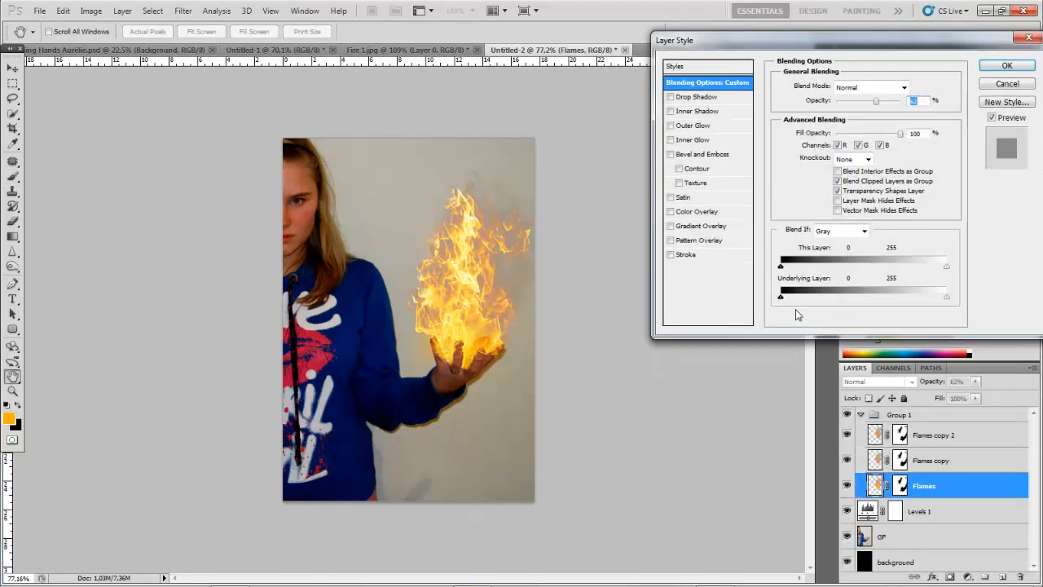
{"action": "left_click", "coordinate": [670, 112]}
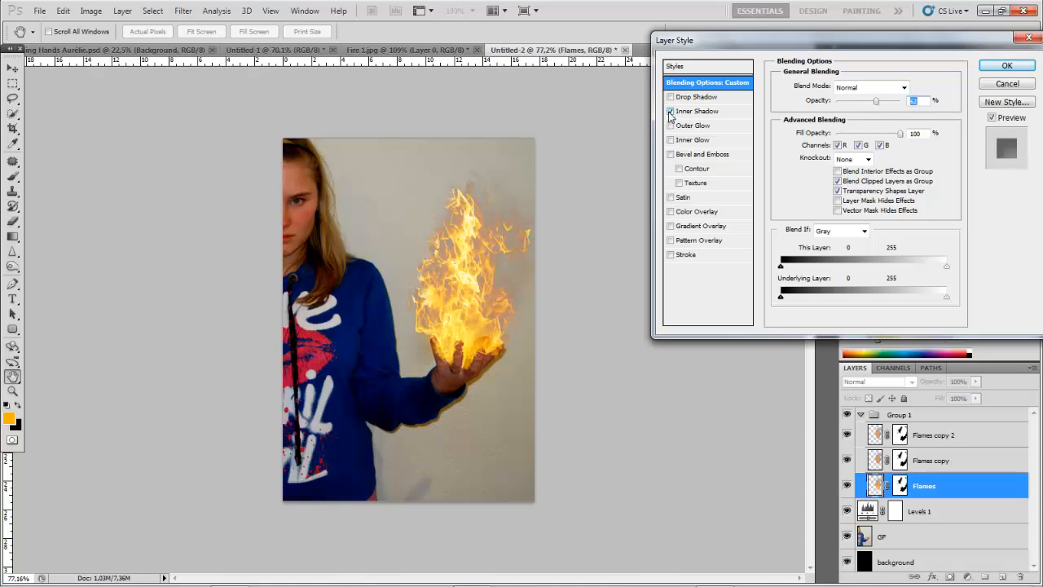
{"action": "left_click", "coordinate": [670, 112]}
{"action": "left_click", "coordinate": [1007, 65]}
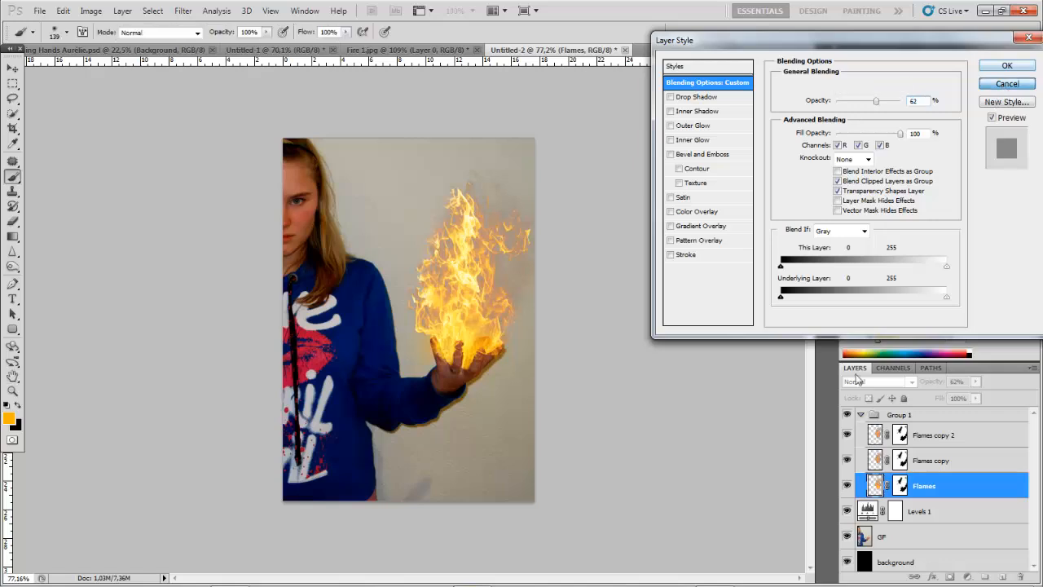
{"action": "left_click", "coordinate": [861, 415]}
Add a Color Balance adjustment layer above Group 1 and set its Highlights Cyan-Red value to +13
{"action": "left_click", "coordinate": [895, 435]}
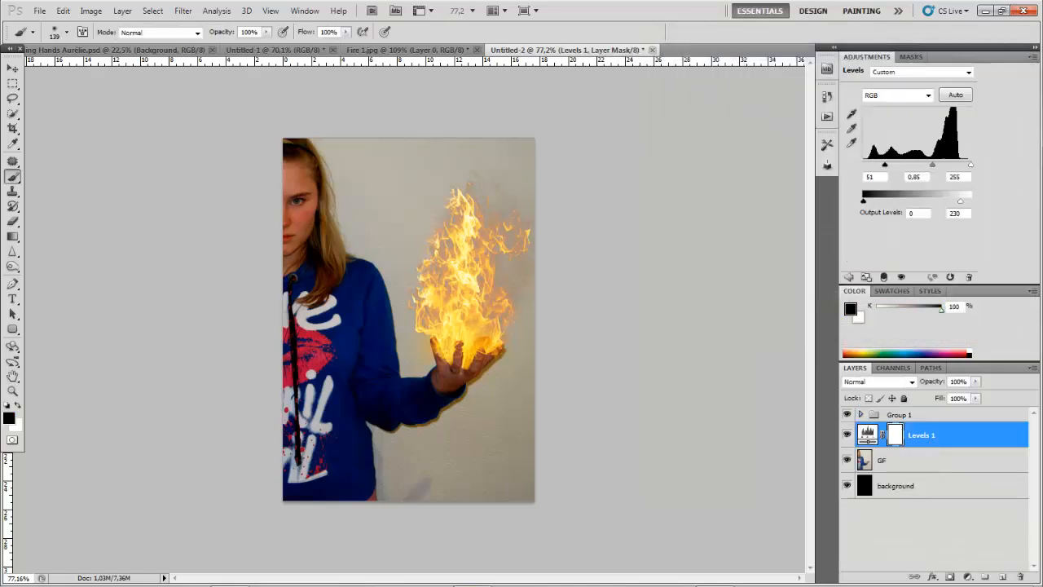
{"action": "left_click", "coordinate": [931, 509]}
{"action": "left_click", "coordinate": [898, 125]}
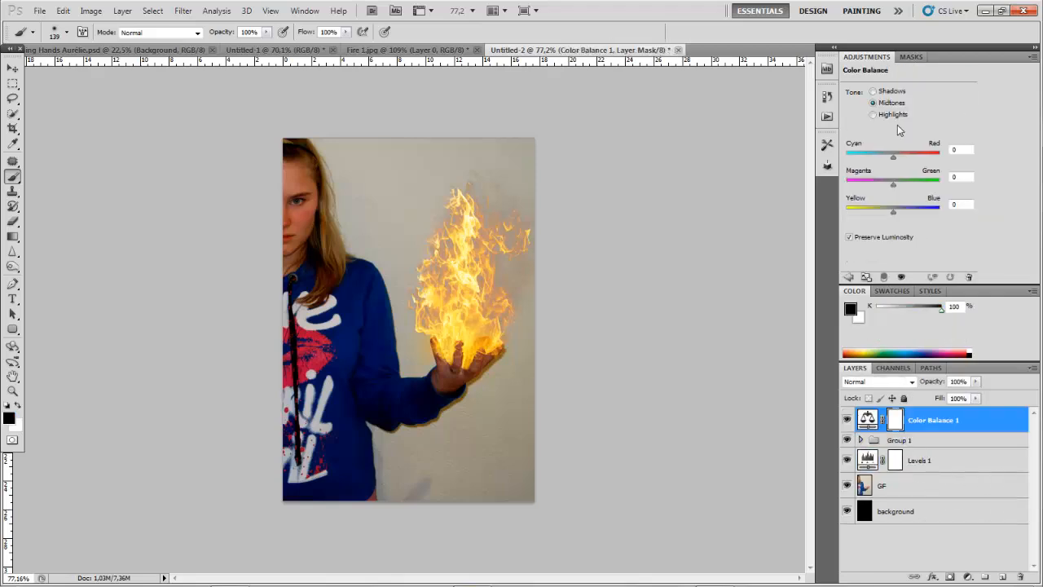
{"action": "left_click", "coordinate": [874, 114]}
{"action": "left_click_drag", "start_coordinate": [894, 157], "coordinate": [901, 160]}
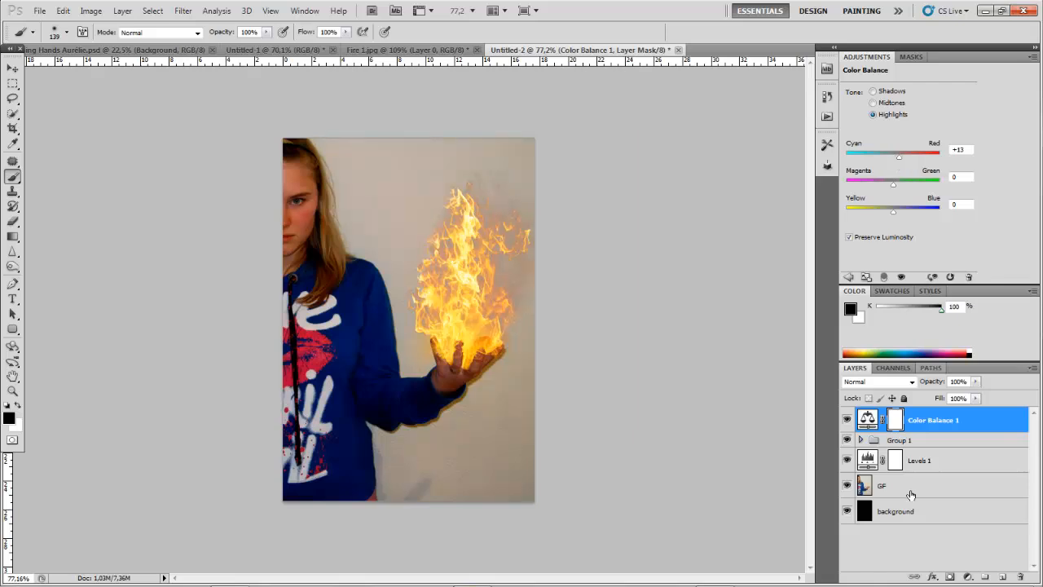
Try the Color Balance layer between Group 1 and Levels 1, and undo its removal
{"action": "mouse_move", "coordinate": [926, 425]}
{"action": "left_mouse_down"}
{"action": "mouse_move", "coordinate": [926, 461]}
{"action": "mouse_move", "coordinate": [926, 446]}
{"action": "left_mouse_up"}
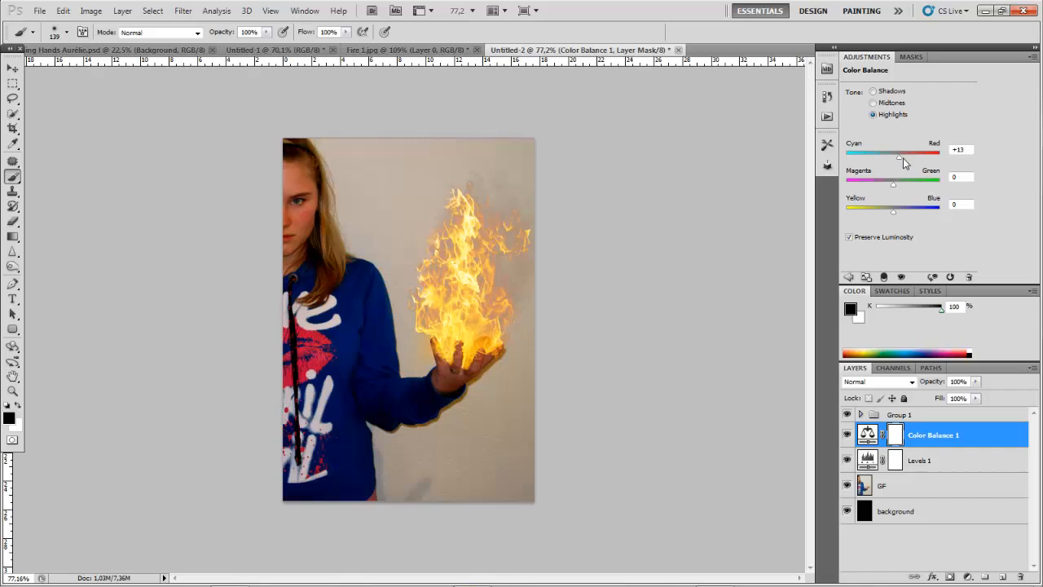
{"action": "left_click_drag", "start_coordinate": [903, 158], "coordinate": [899, 163]}
{"action": "left_click_drag", "start_coordinate": [919, 435], "coordinate": [917, 416]}
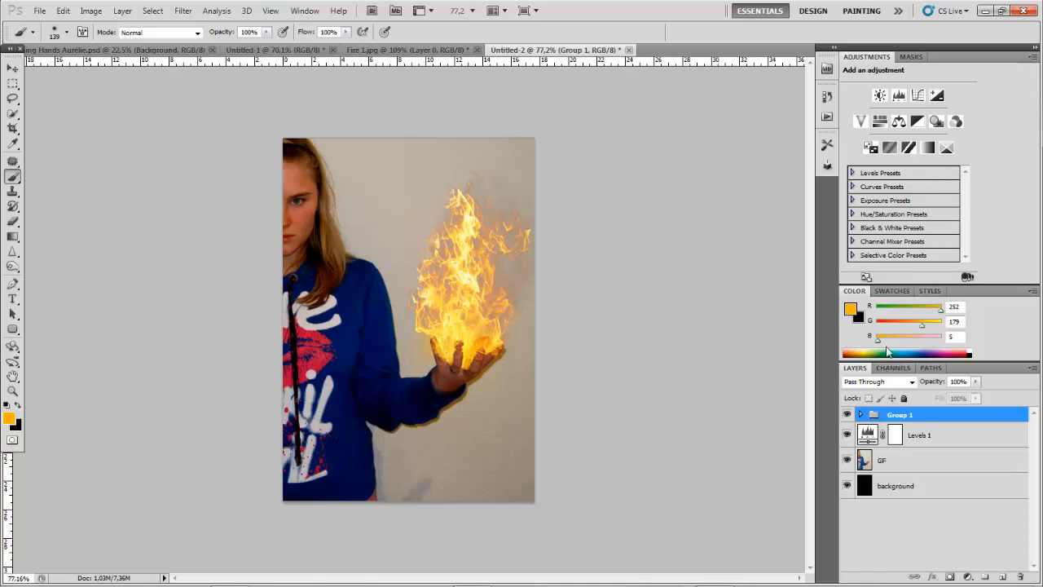
{"action": "key", "text": "ctrl+z"}
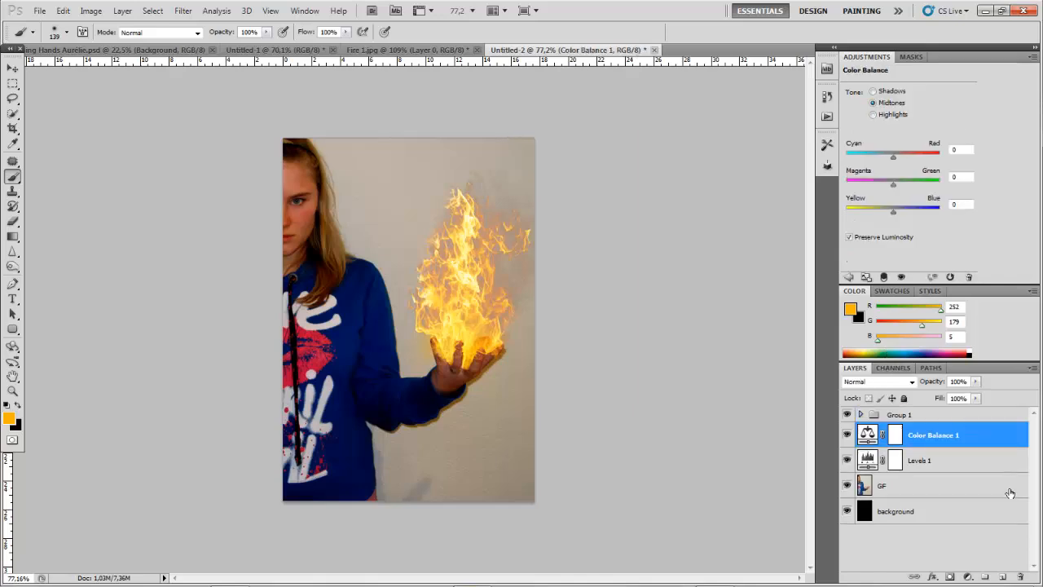
Place the Color Balance layer above Group 1 and set its Midtones to Cyan-Red +29, Magenta-Green +13 and Yellow-Blue +12
{"action": "left_click", "coordinate": [926, 417]}
{"action": "left_click_drag", "start_coordinate": [927, 420], "coordinate": [934, 446]}
{"action": "left_click", "coordinate": [930, 430]}
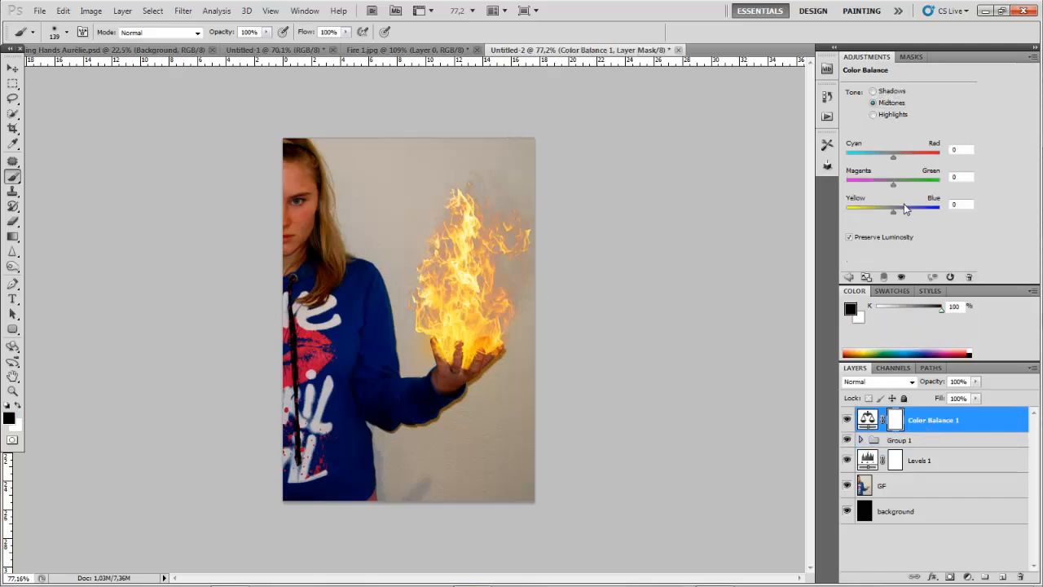
{"action": "left_click_drag", "start_coordinate": [892, 211], "coordinate": [907, 160]}
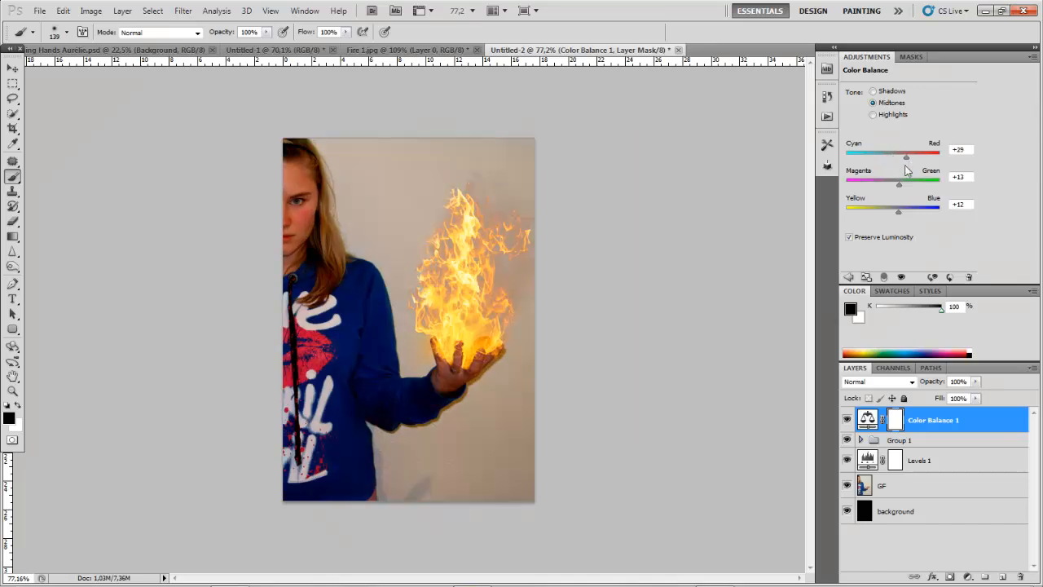
Compare the picture with the Color Balance layer hidden and shown, and examine the composite at a small size
{"action": "left_click", "coordinate": [846, 420]}
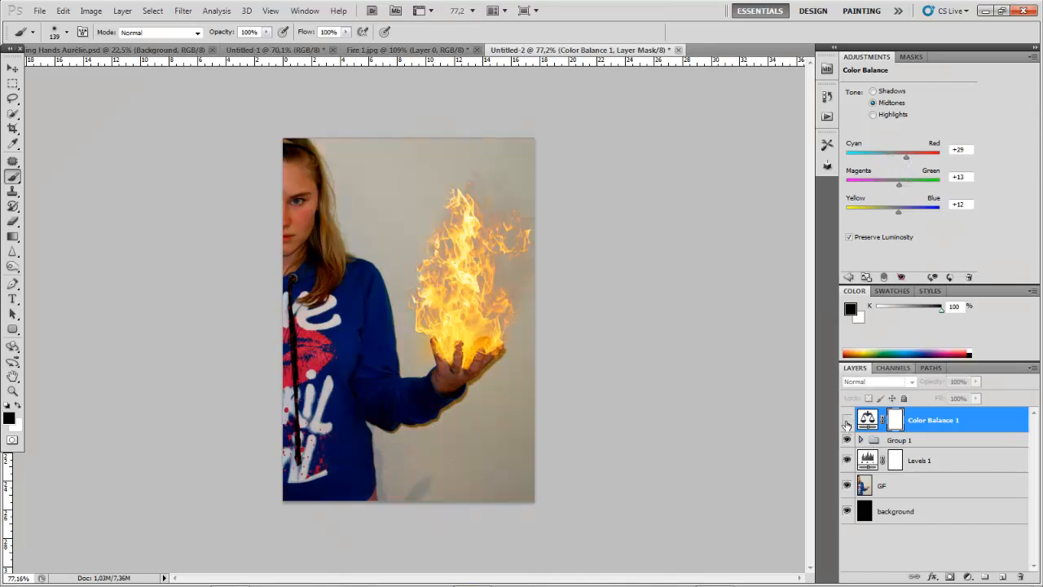
{"action": "left_click", "coordinate": [847, 420]}
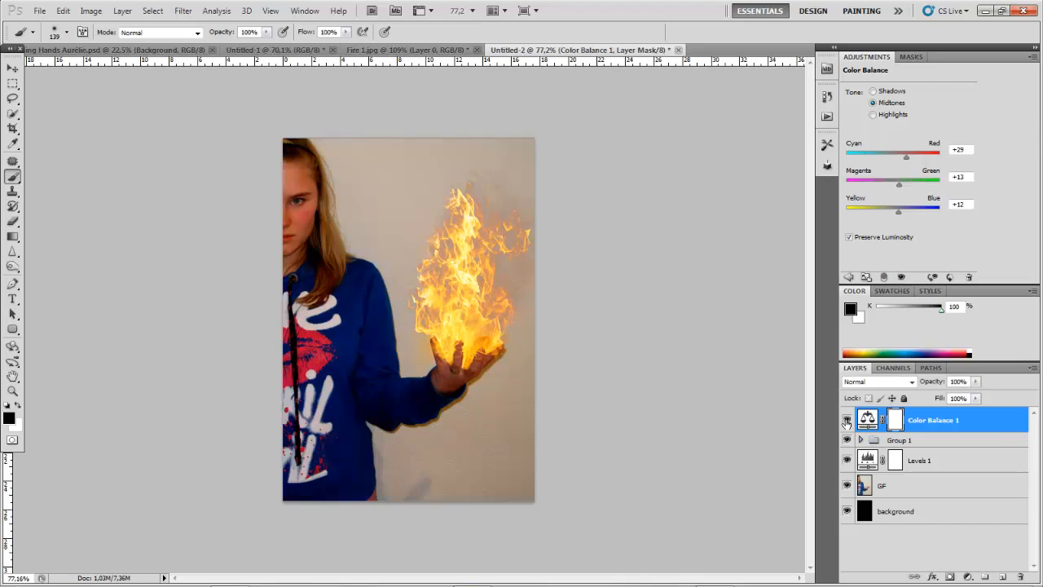
{"action": "scroll", "coordinate": [695, 331], "scroll_direction": "down", "scroll_amount": 3}
{"action": "scroll", "coordinate": [410, 256], "scroll_direction": "down", "scroll_amount": 1}
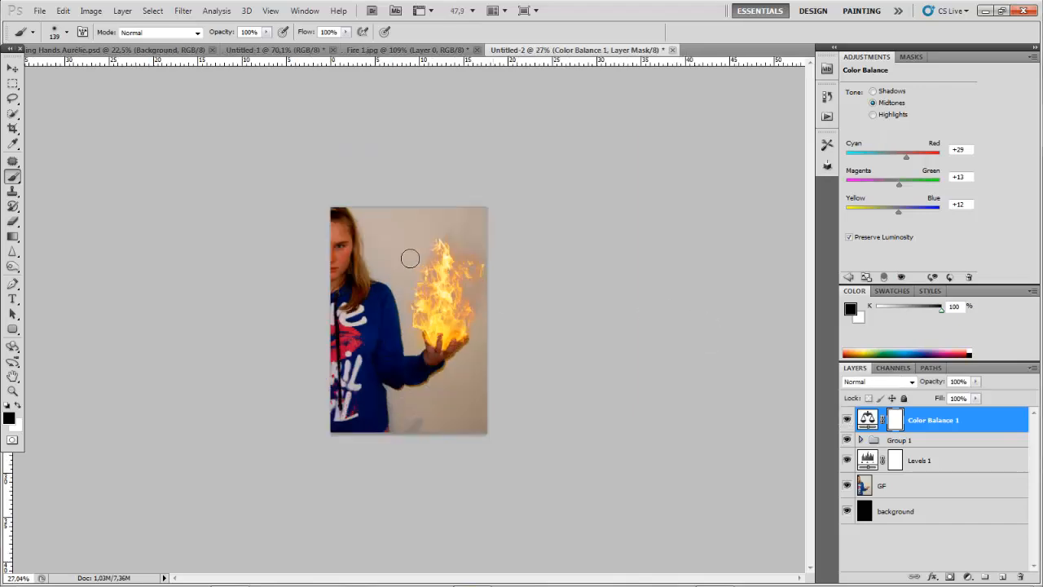
Compare the Untitled-2 composite with the finished Flaming Hands document, examining the flames and glow around the hands, and return to Untitled-2
{"action": "scroll", "coordinate": [284, 266], "scroll_direction": "up", "scroll_amount": 1}
{"action": "scroll", "coordinate": [407, 318], "scroll_direction": "up", "scroll_amount": 2}
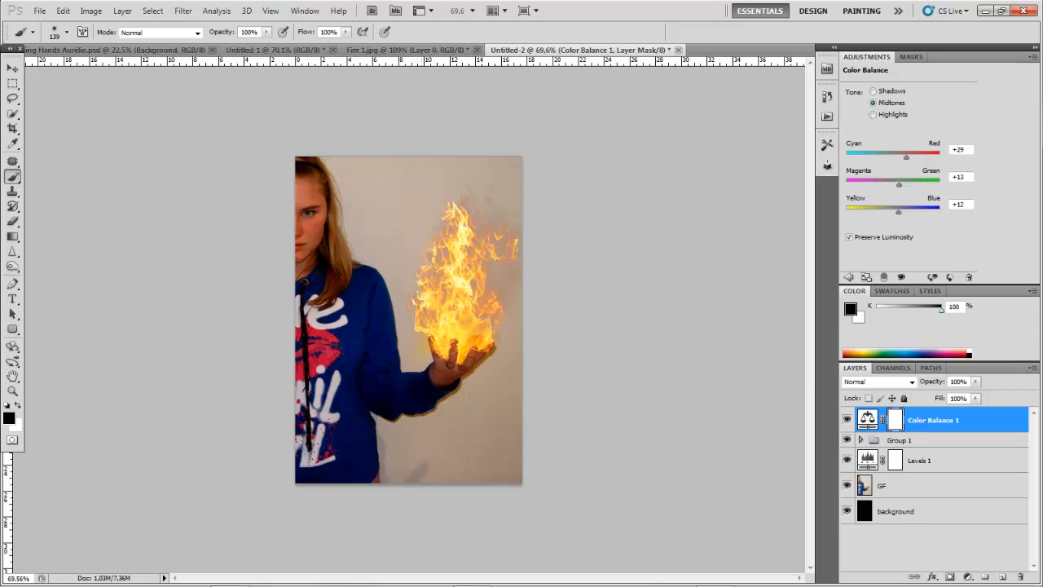
{"action": "scroll", "coordinate": [410, 323], "scroll_direction": "up", "scroll_amount": 2}
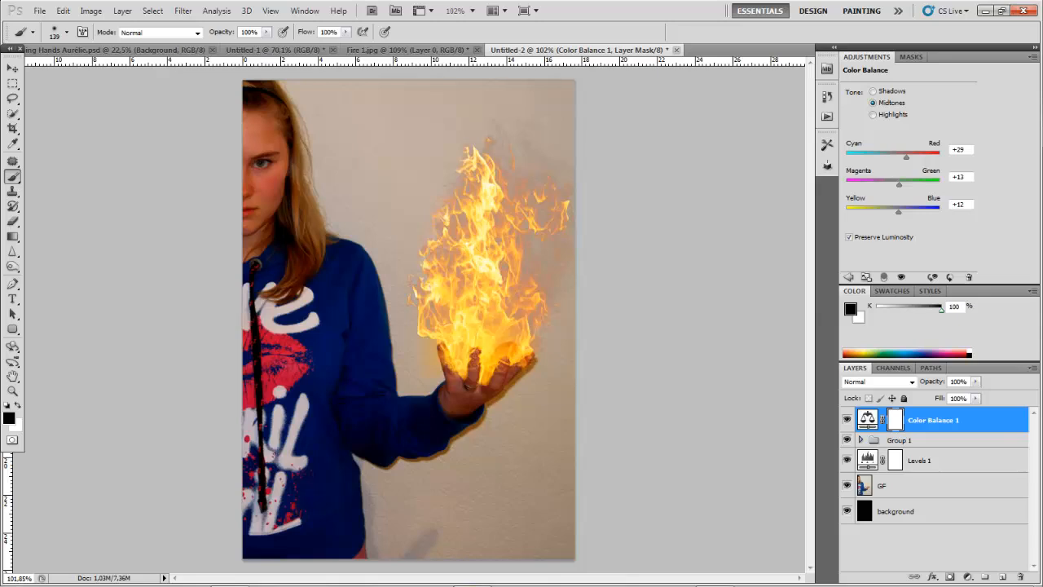
{"action": "left_click", "coordinate": [150, 50]}
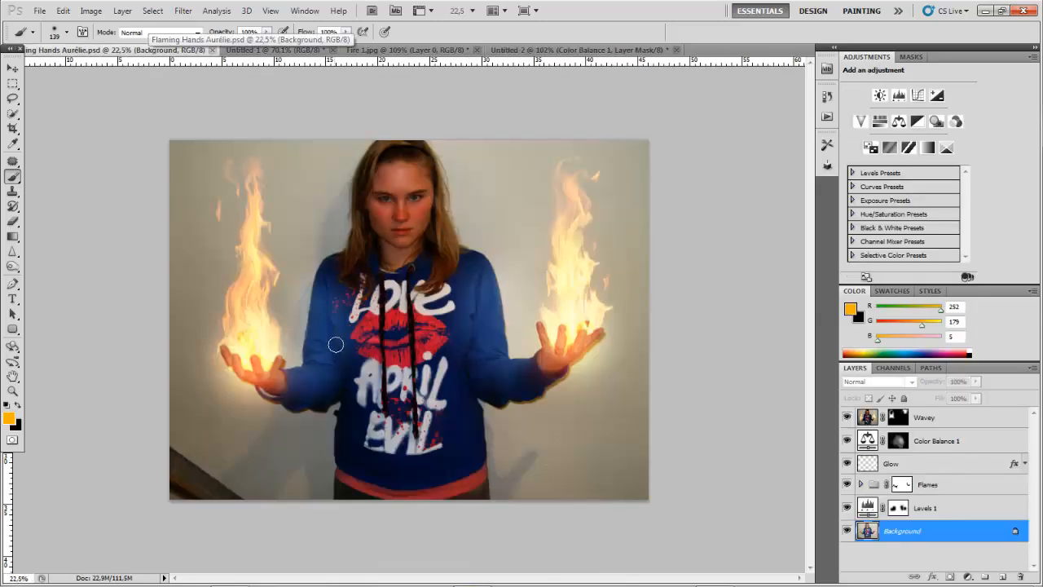
{"action": "scroll", "coordinate": [290, 363], "scroll_direction": "up", "scroll_amount": 3}
{"action": "scroll", "coordinate": [303, 328], "scroll_direction": "down", "scroll_amount": 2}
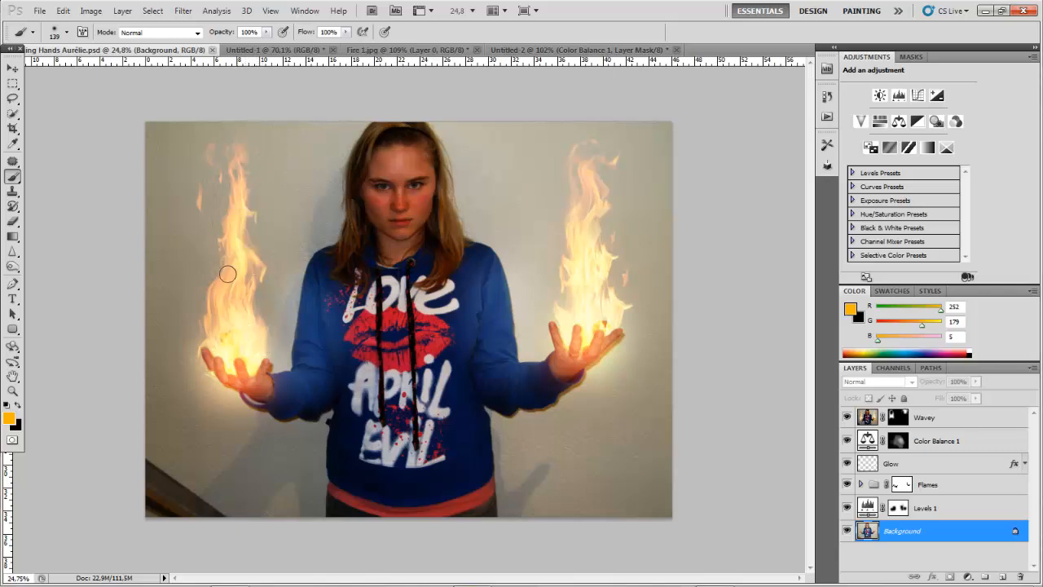
{"action": "left_click", "coordinate": [246, 355]}
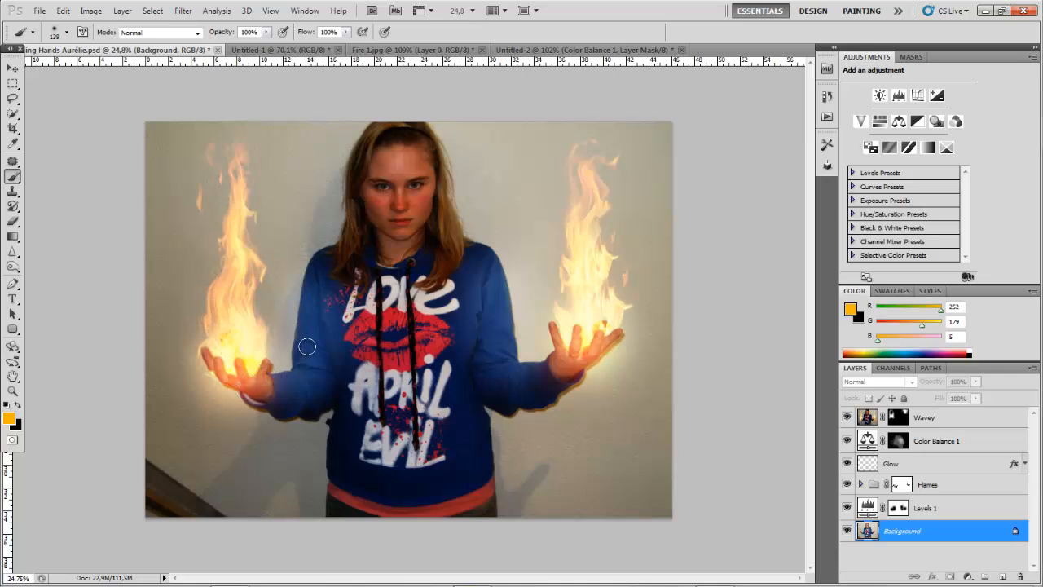
{"action": "left_click", "coordinate": [595, 50]}
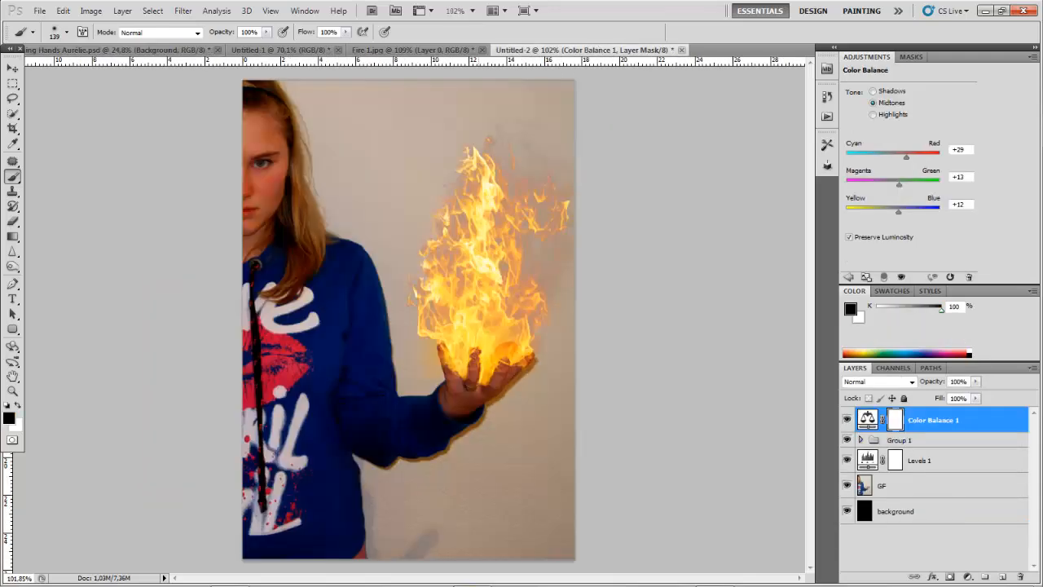
{"action": "key", "text": "ctrl+minus"}
{"action": "key", "text": "ctrl+minus"}
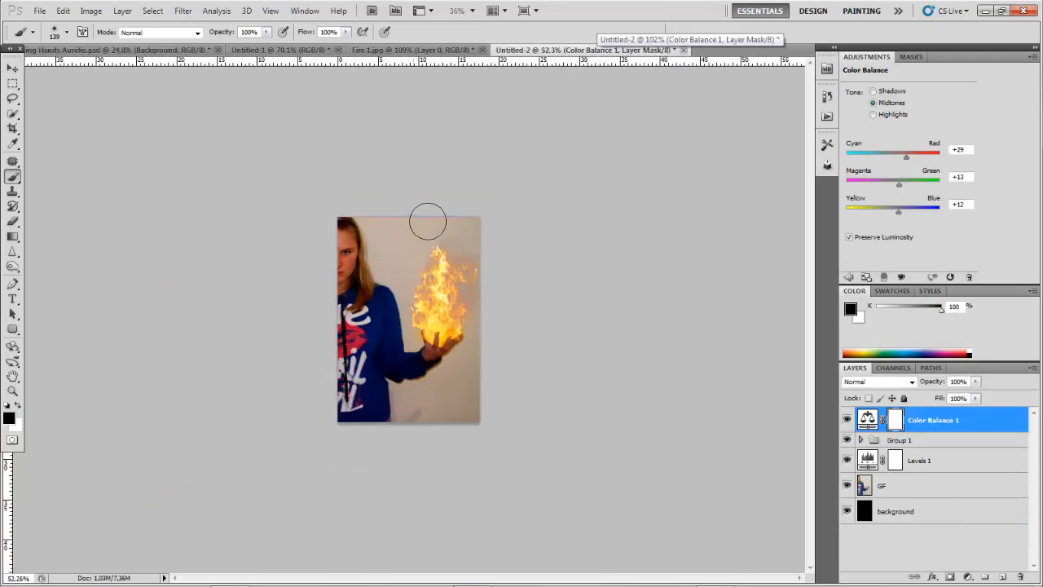
{"action": "key", "text": "ctrl+plus"}
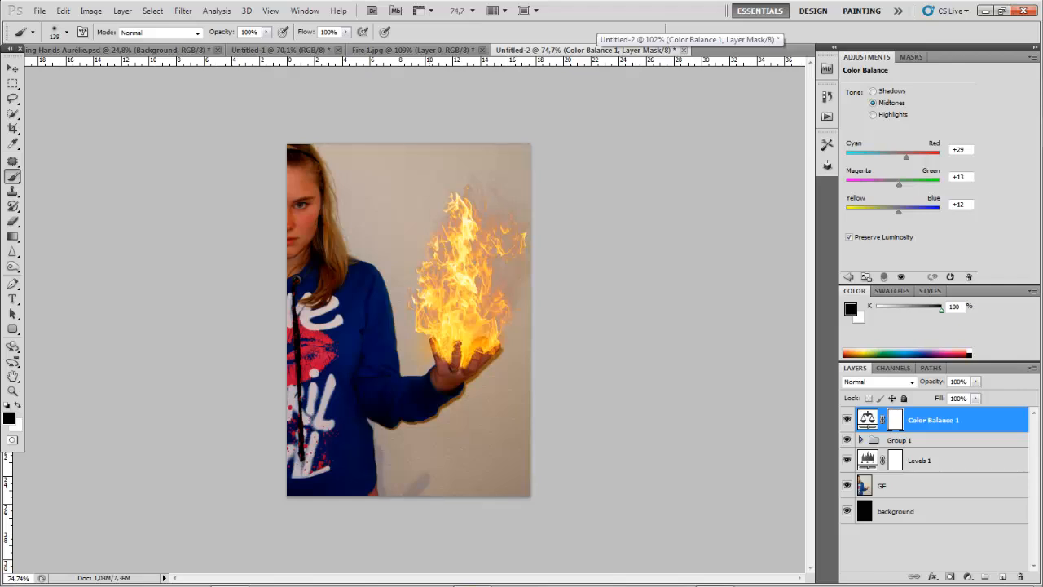